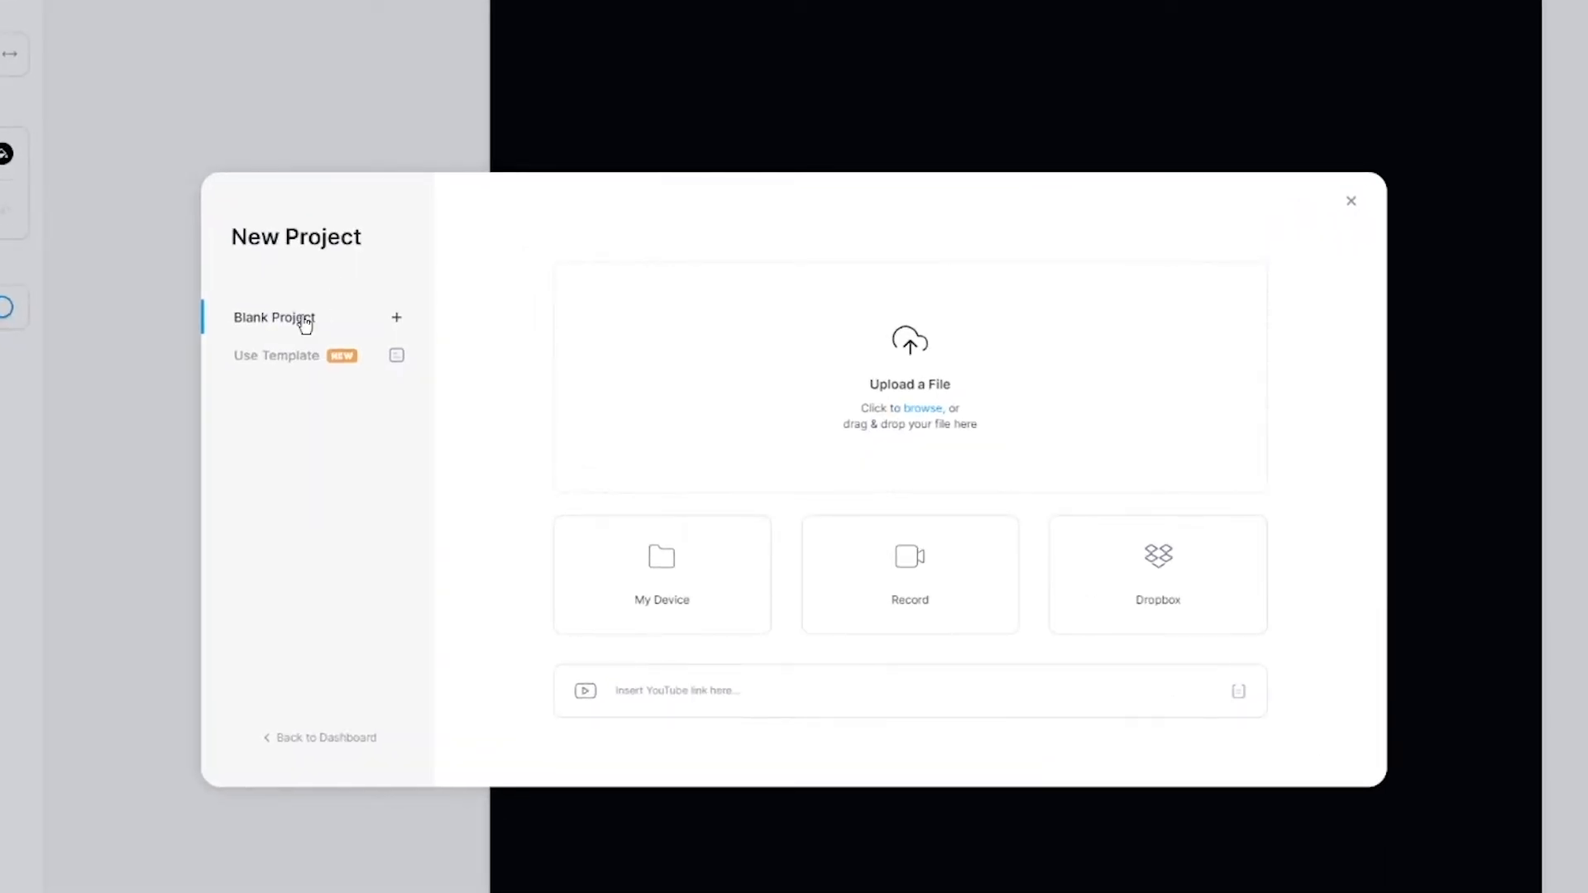
Start a project from the Valentine's Day Promo Video Portrait template in the Valentine's Day category
click(303, 367)
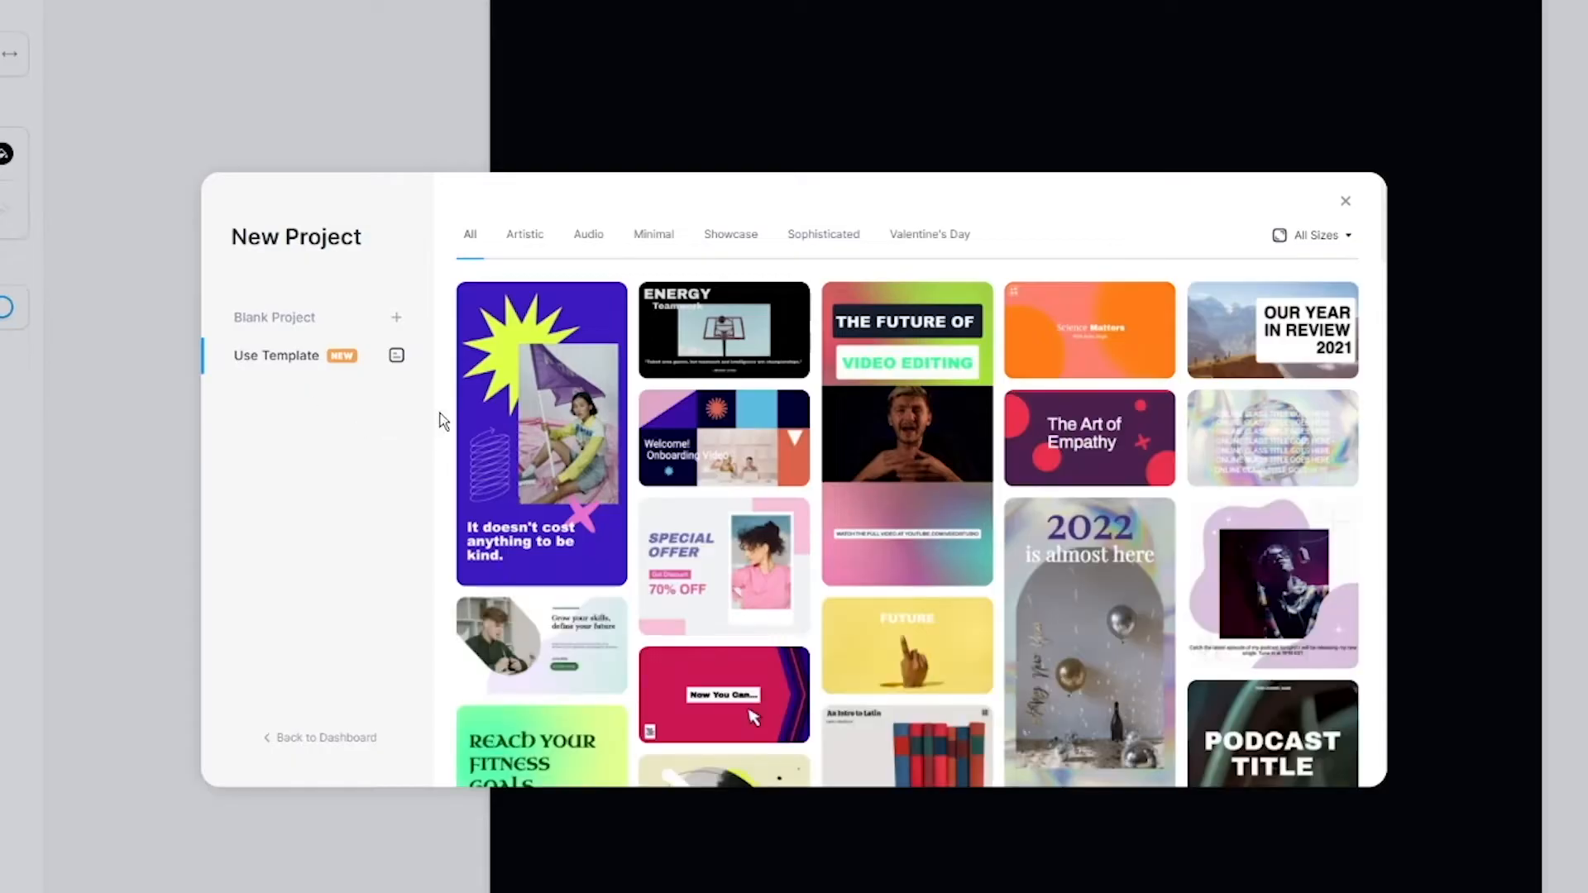
click(941, 240)
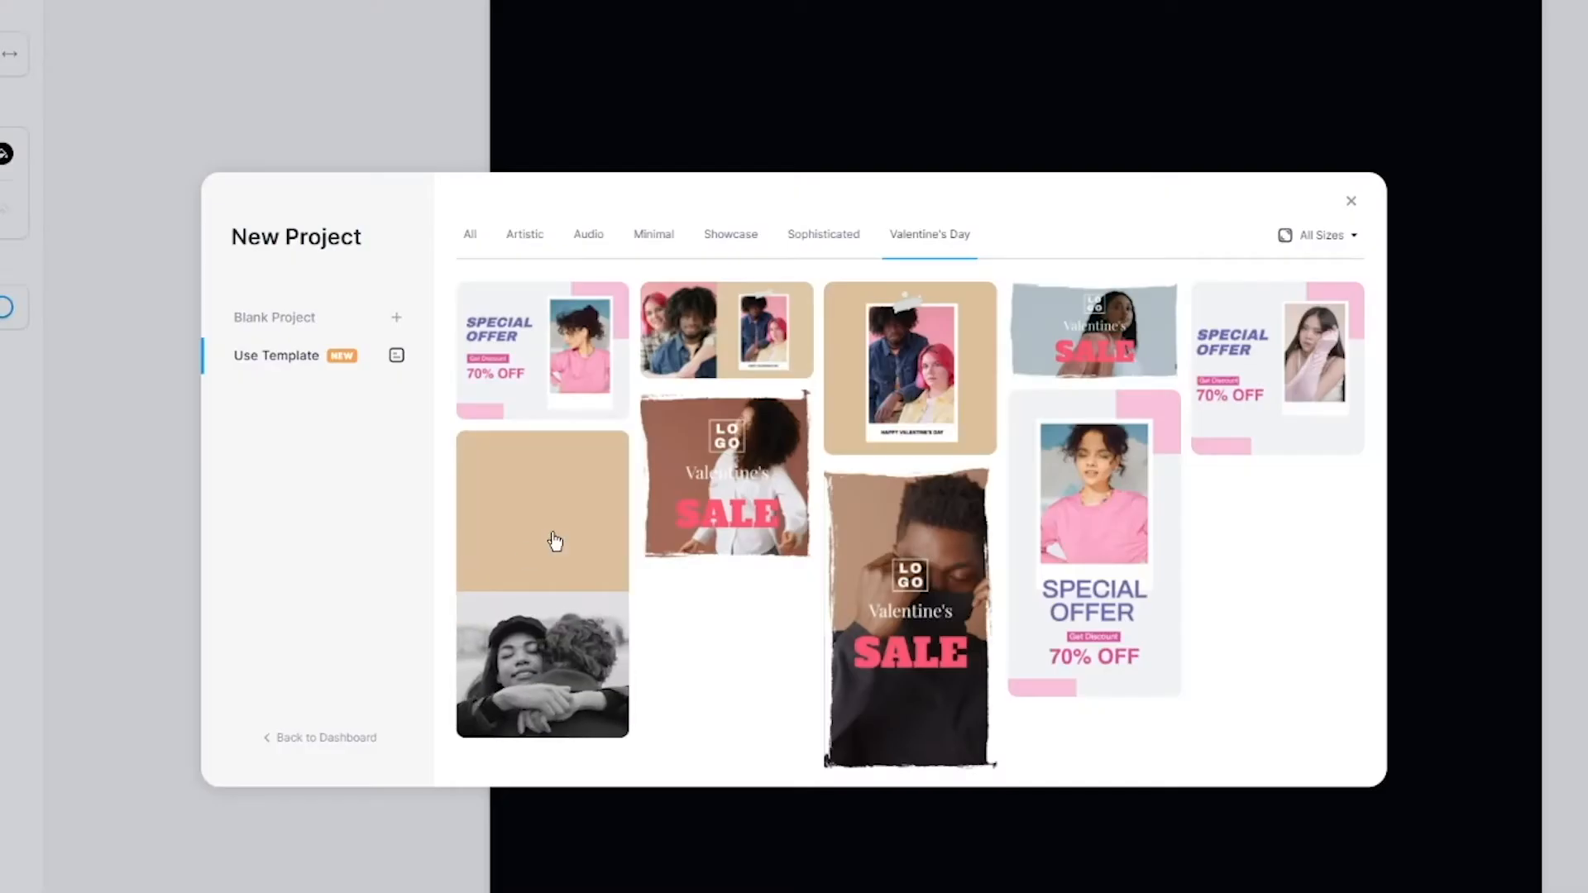
click(587, 601)
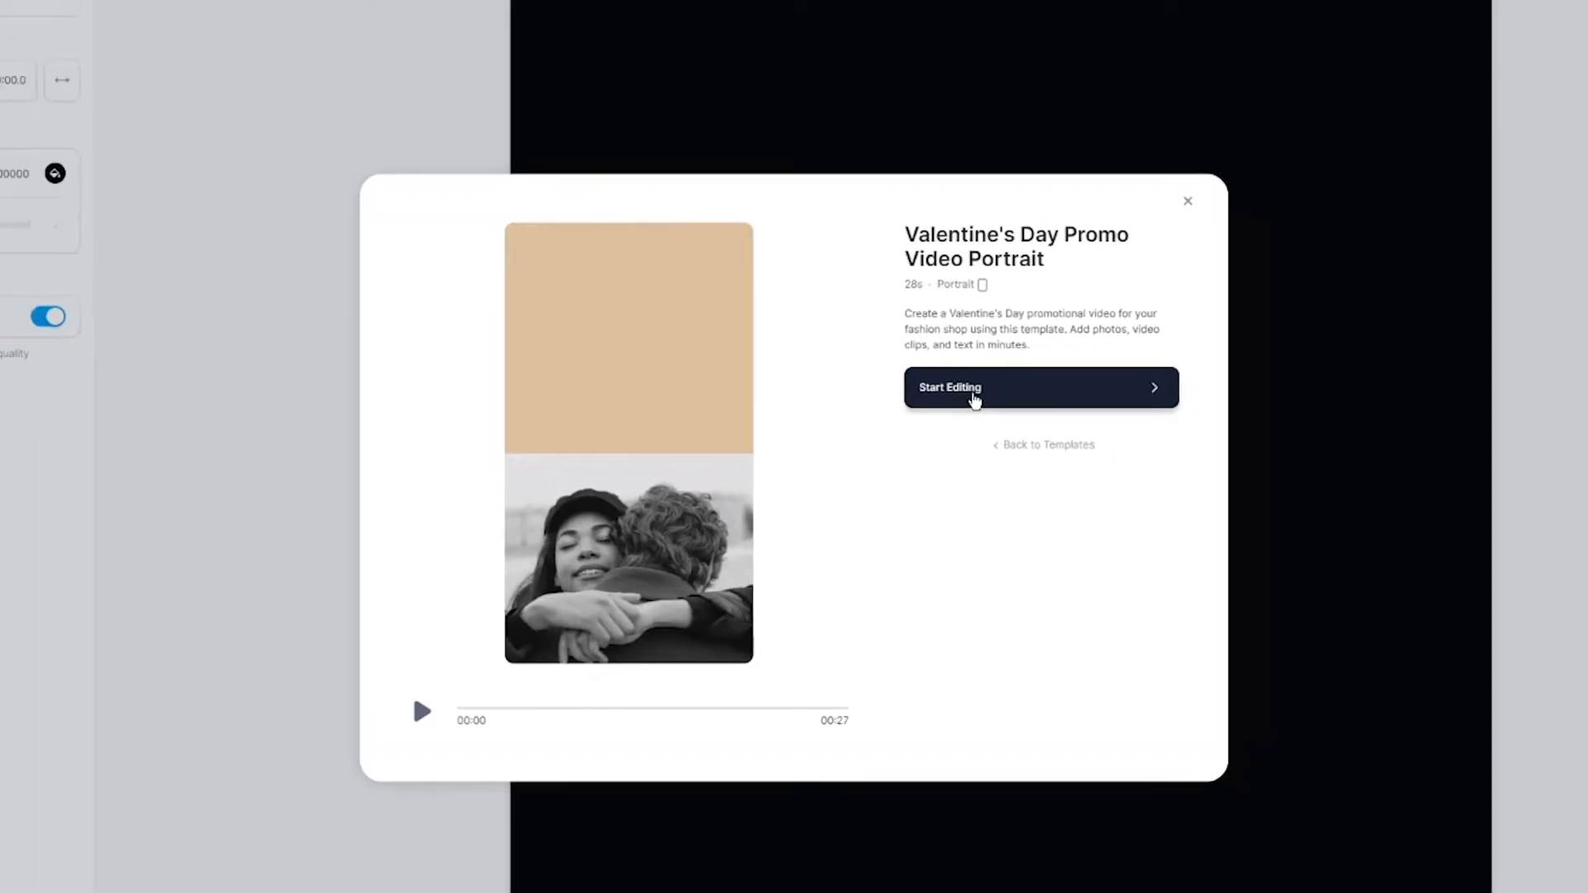
click(980, 398)
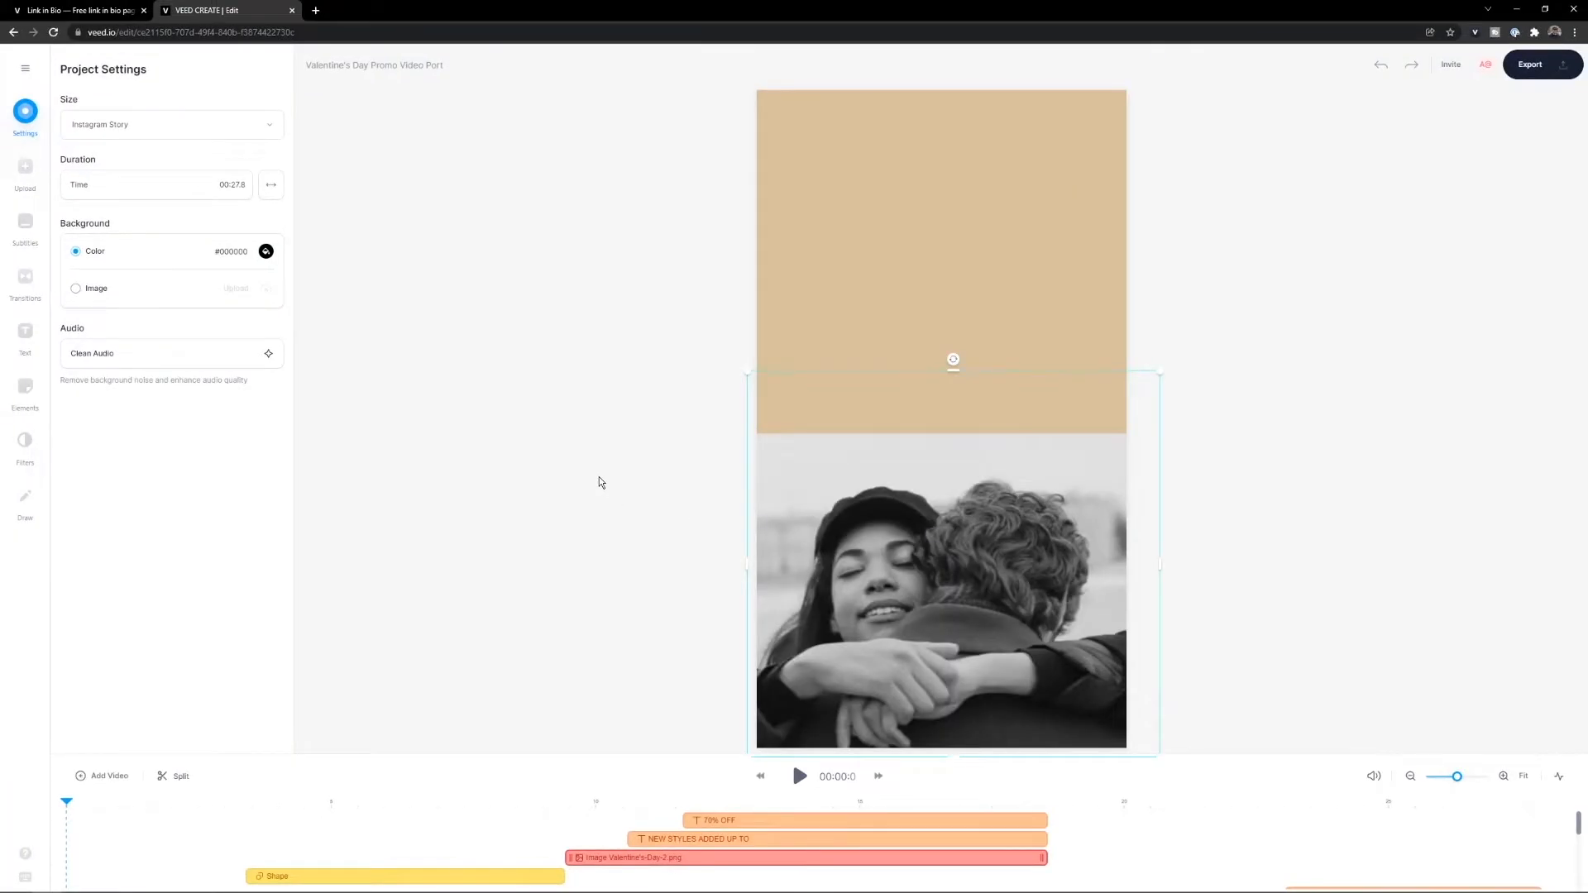
Enlarge the timeline to show all tracks, then scrub and play through the template to review its scenes
drag(685, 756, 683, 436)
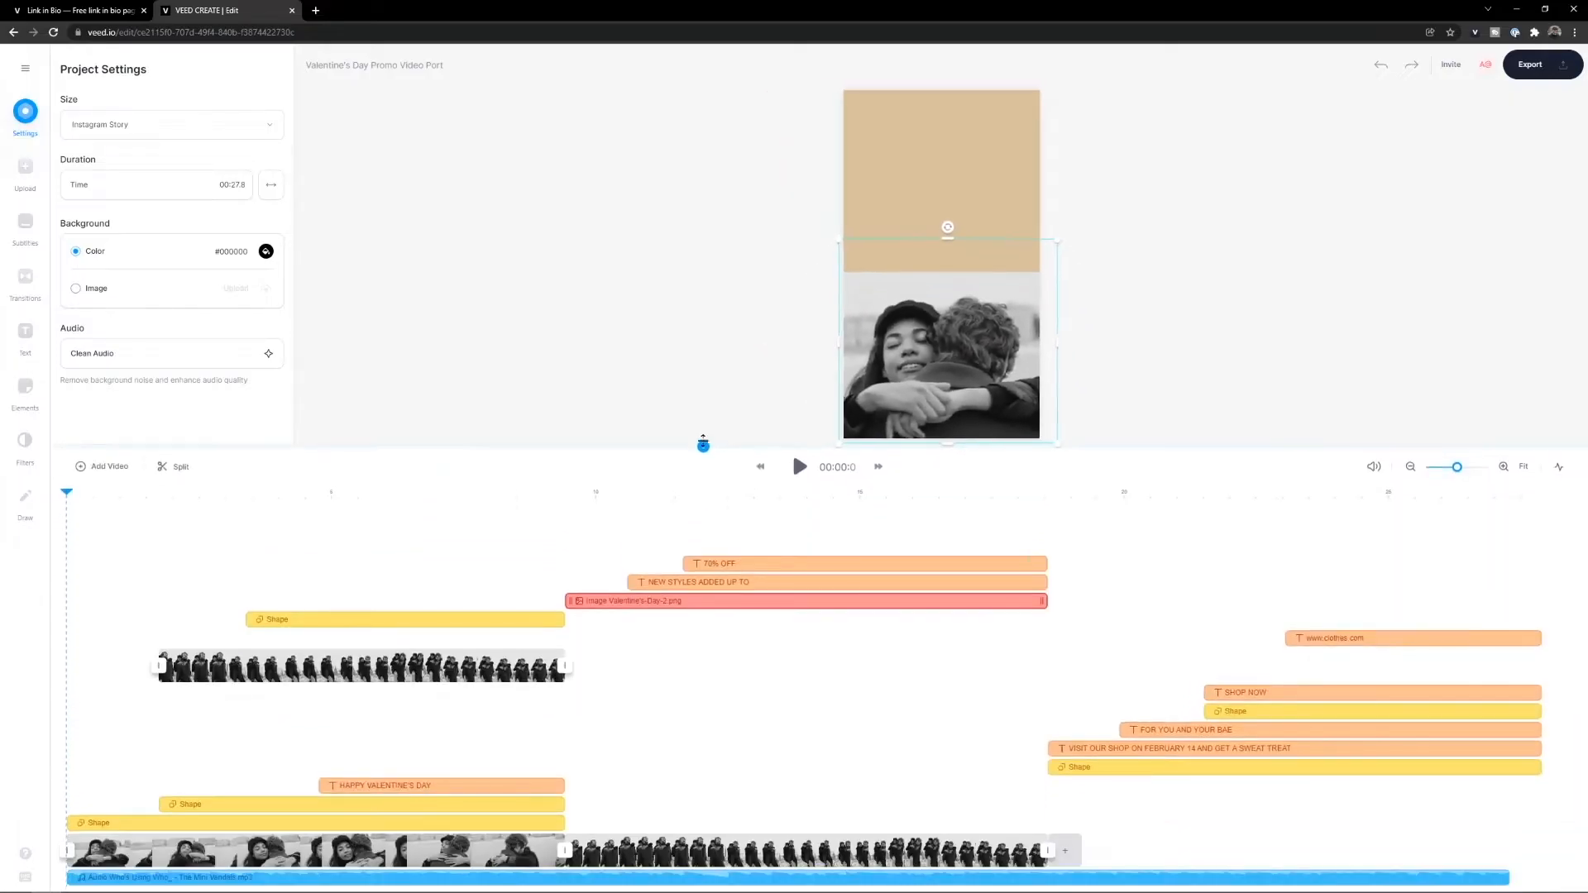
click(438, 500)
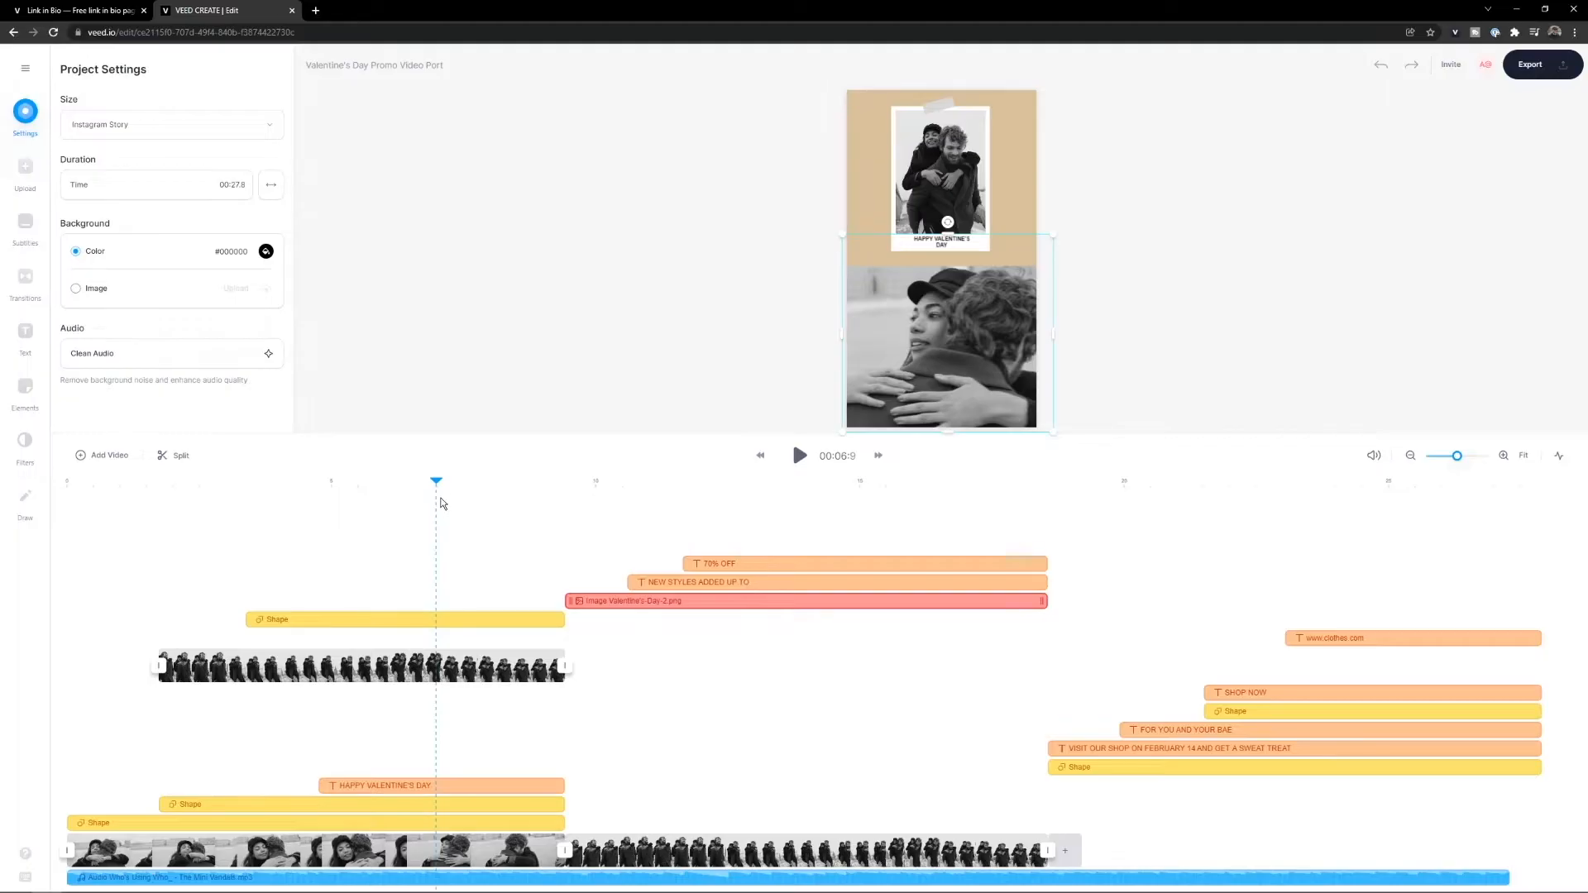
drag(439, 484, 1144, 486)
drag(1022, 487, 35, 464)
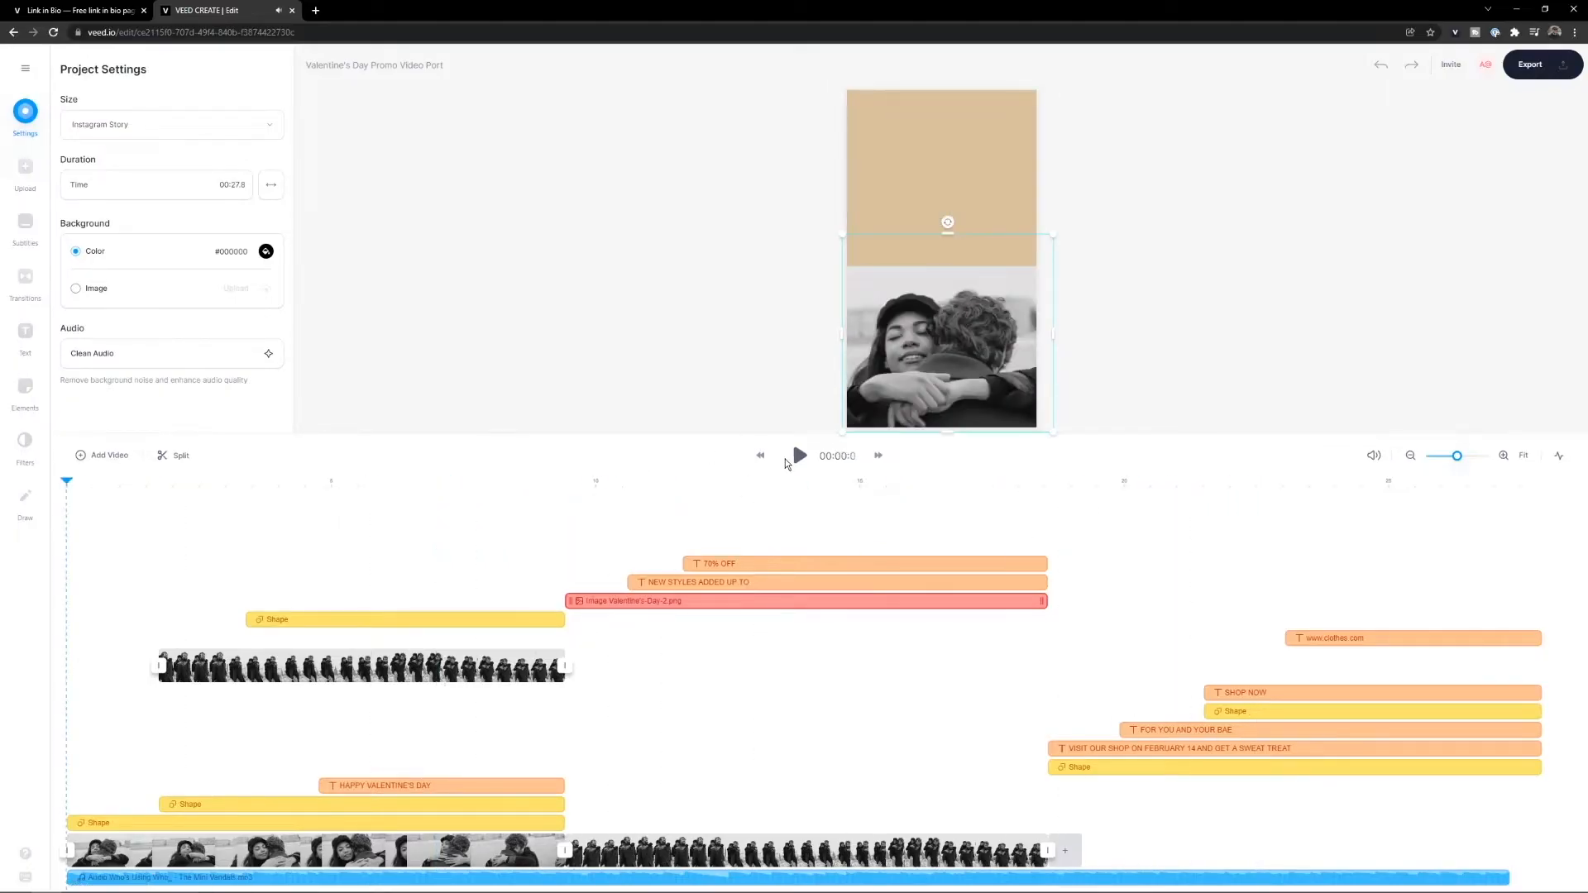
click(799, 458)
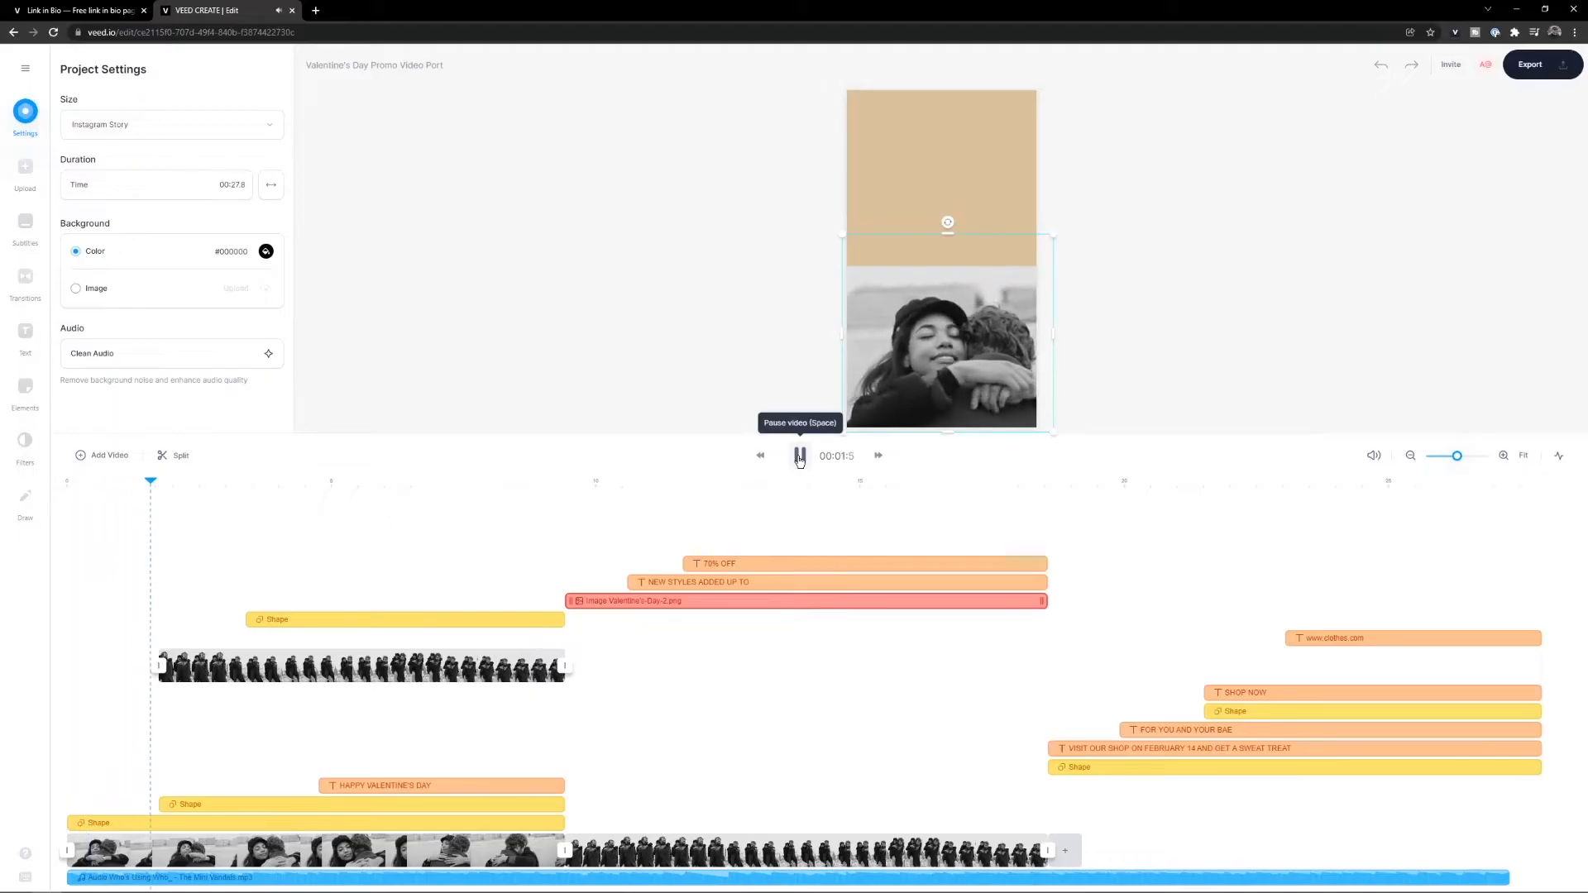
key(space)
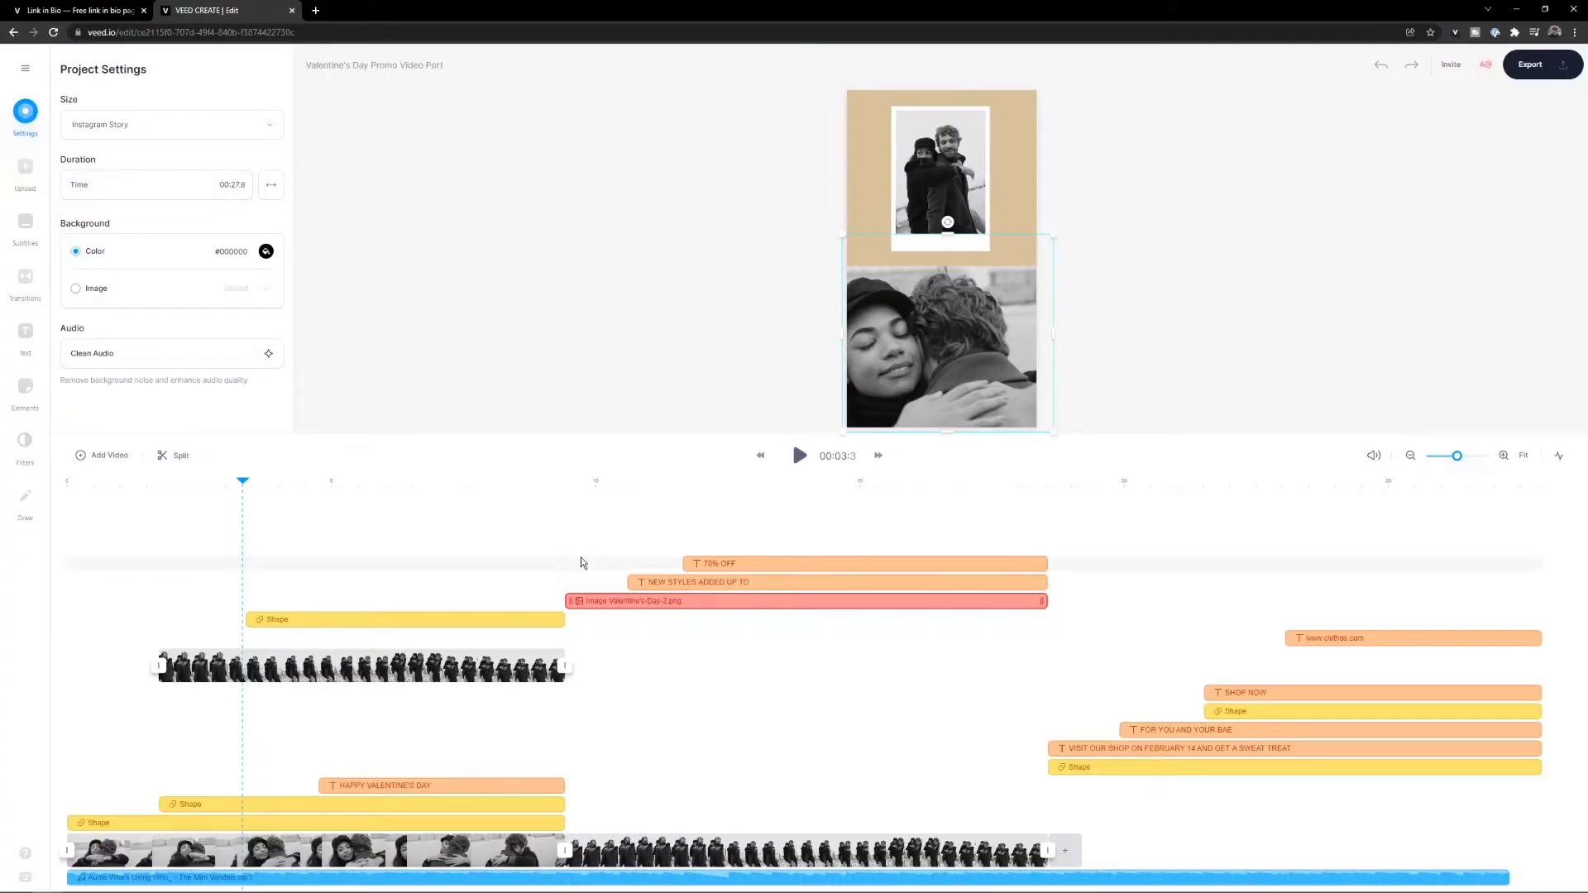
click(674, 489)
click(288, 478)
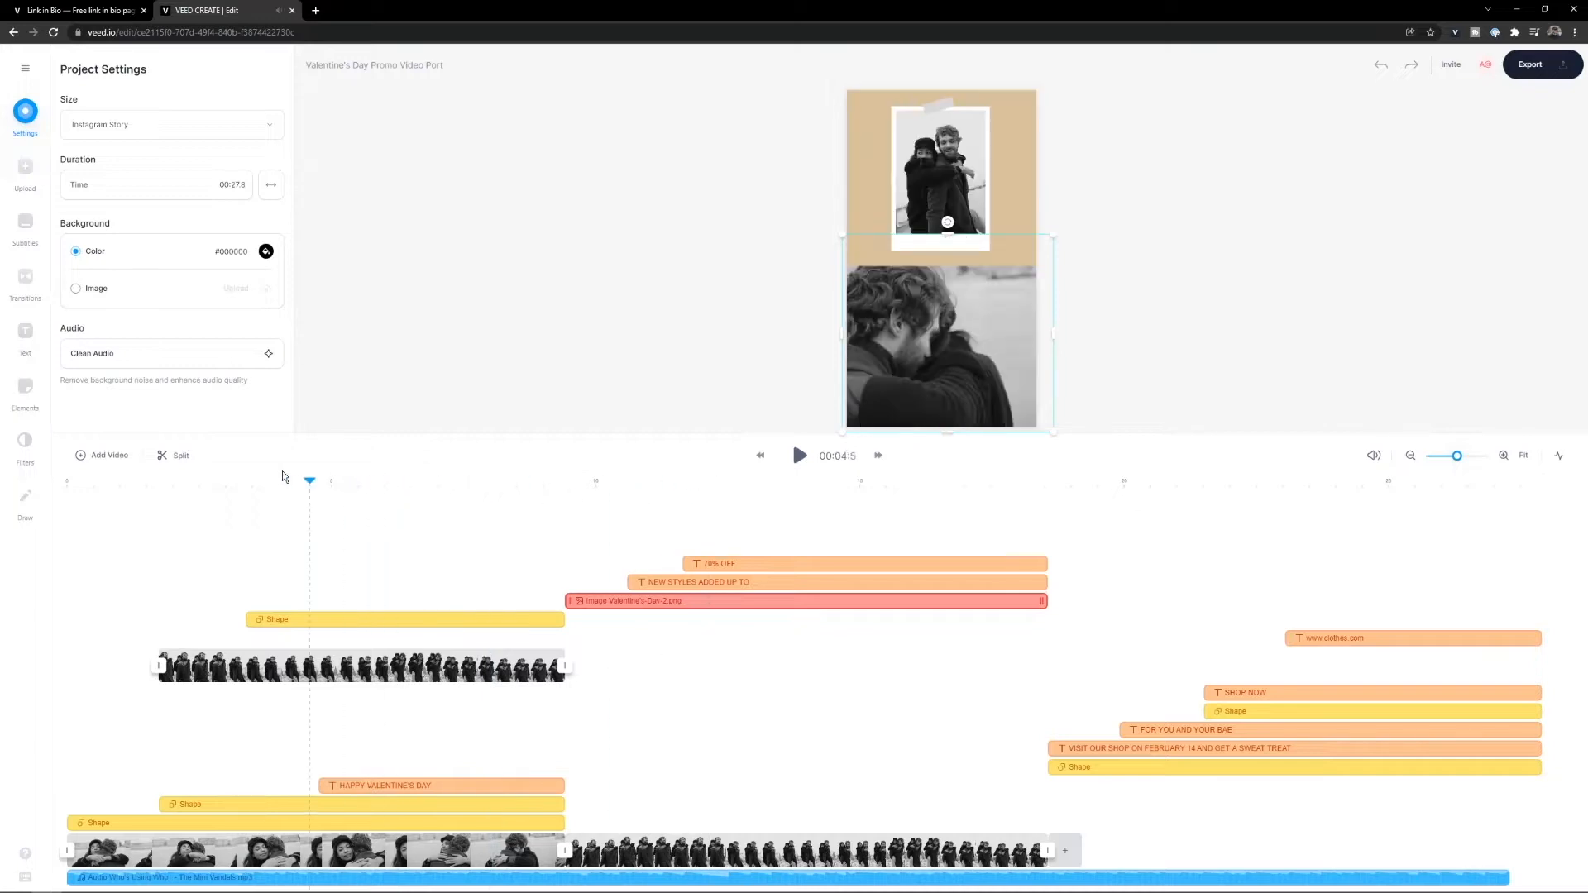
Delete all text, shape, image and video elements that follow the first scene
drag(348, 476, 1358, 869)
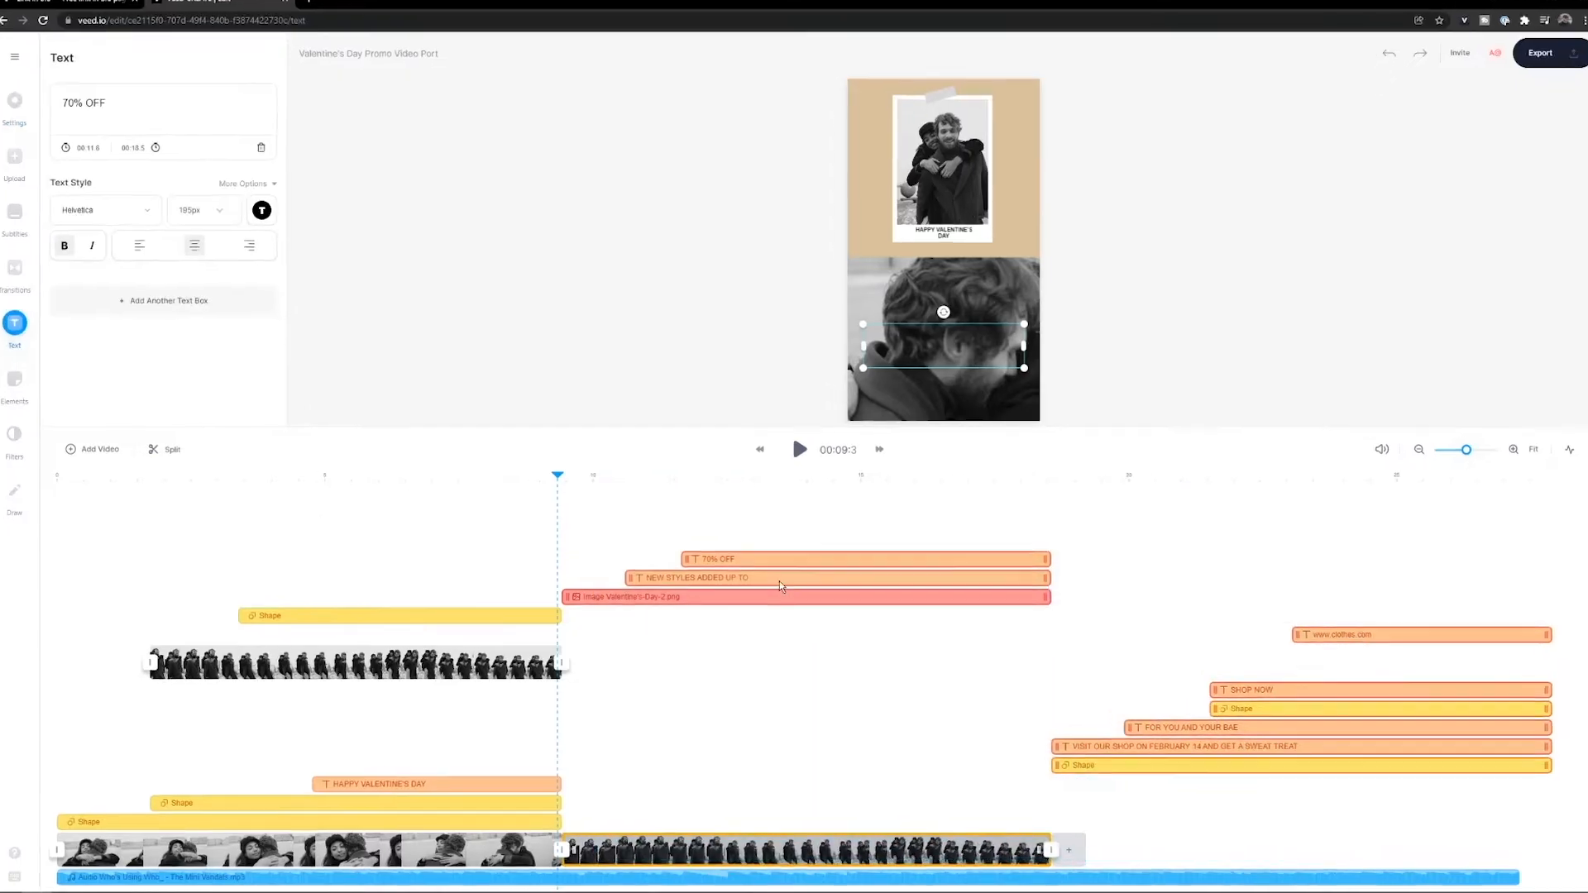
right_click(782, 587)
click(821, 622)
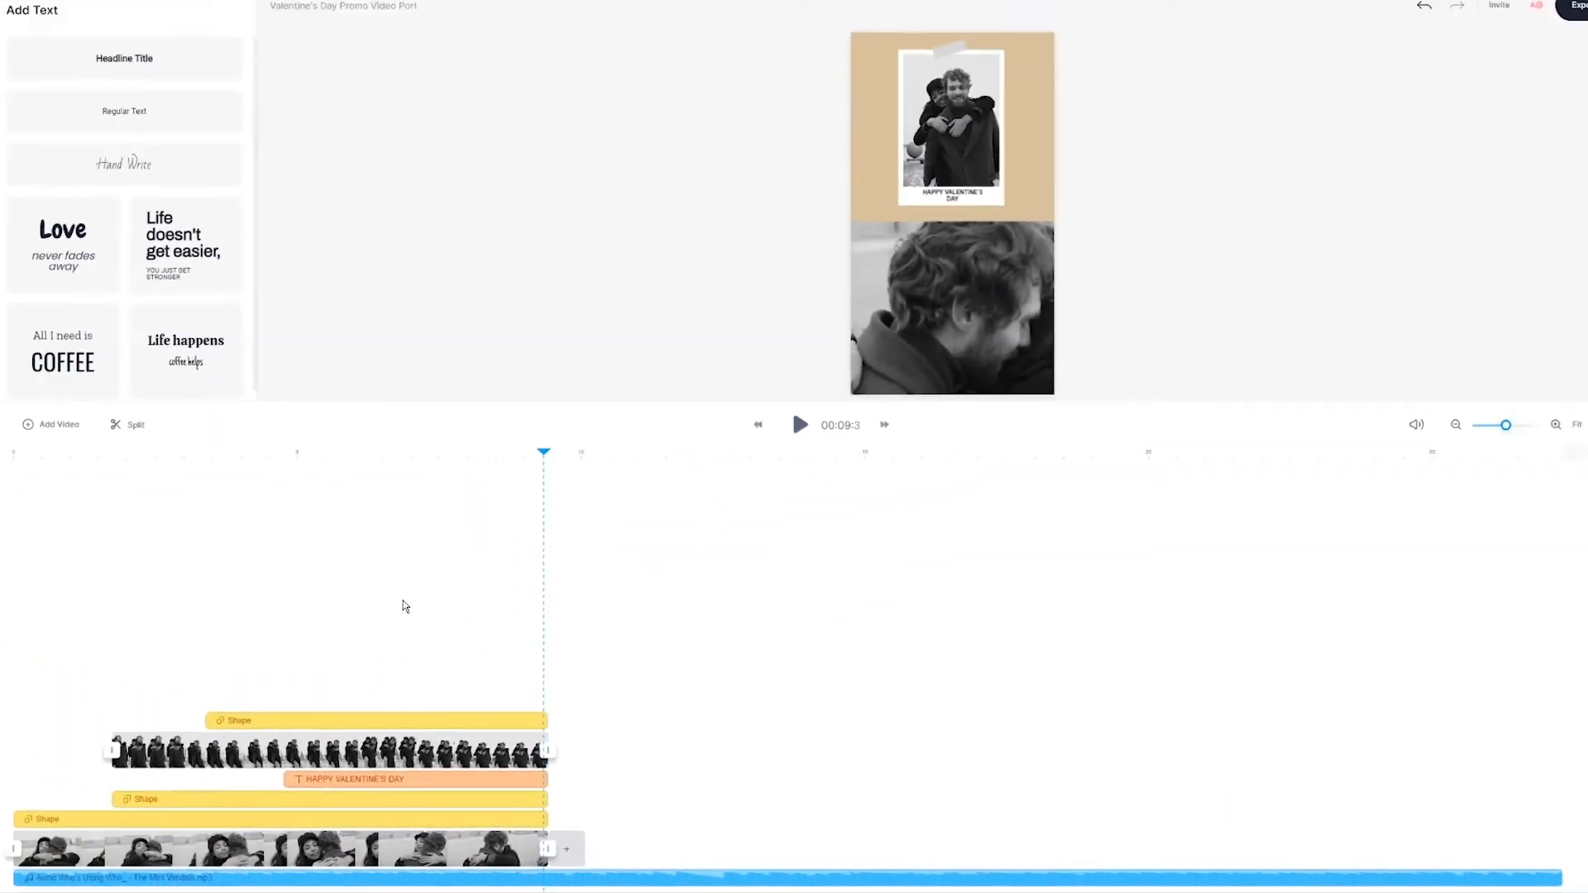
Trim the audio track to end with the first scene at 00:09.4
click(403, 451)
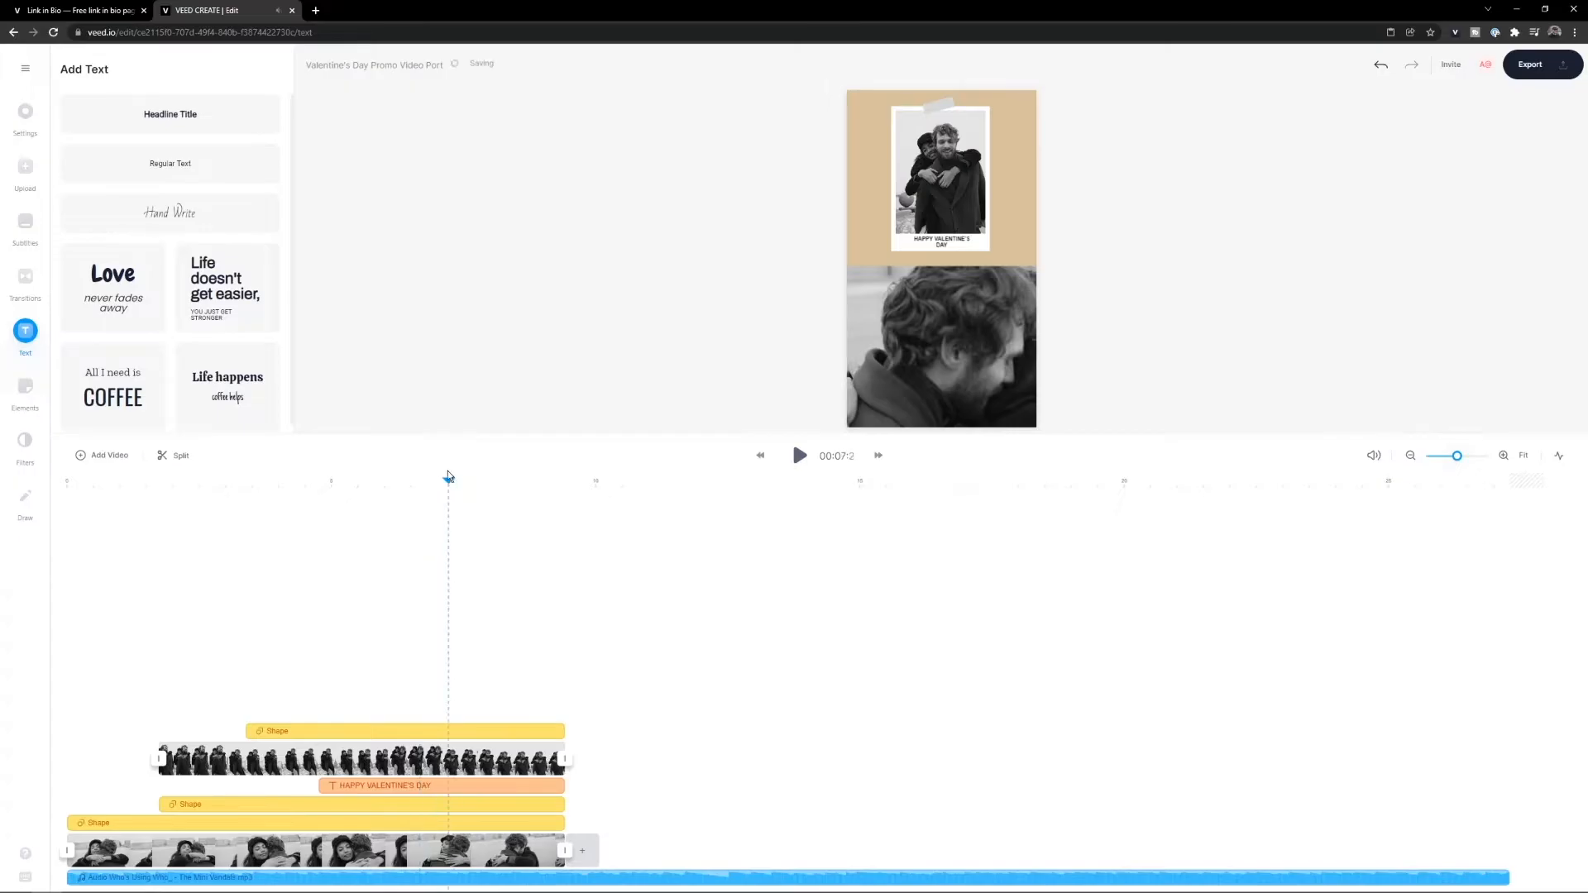
drag(448, 476, 445, 477)
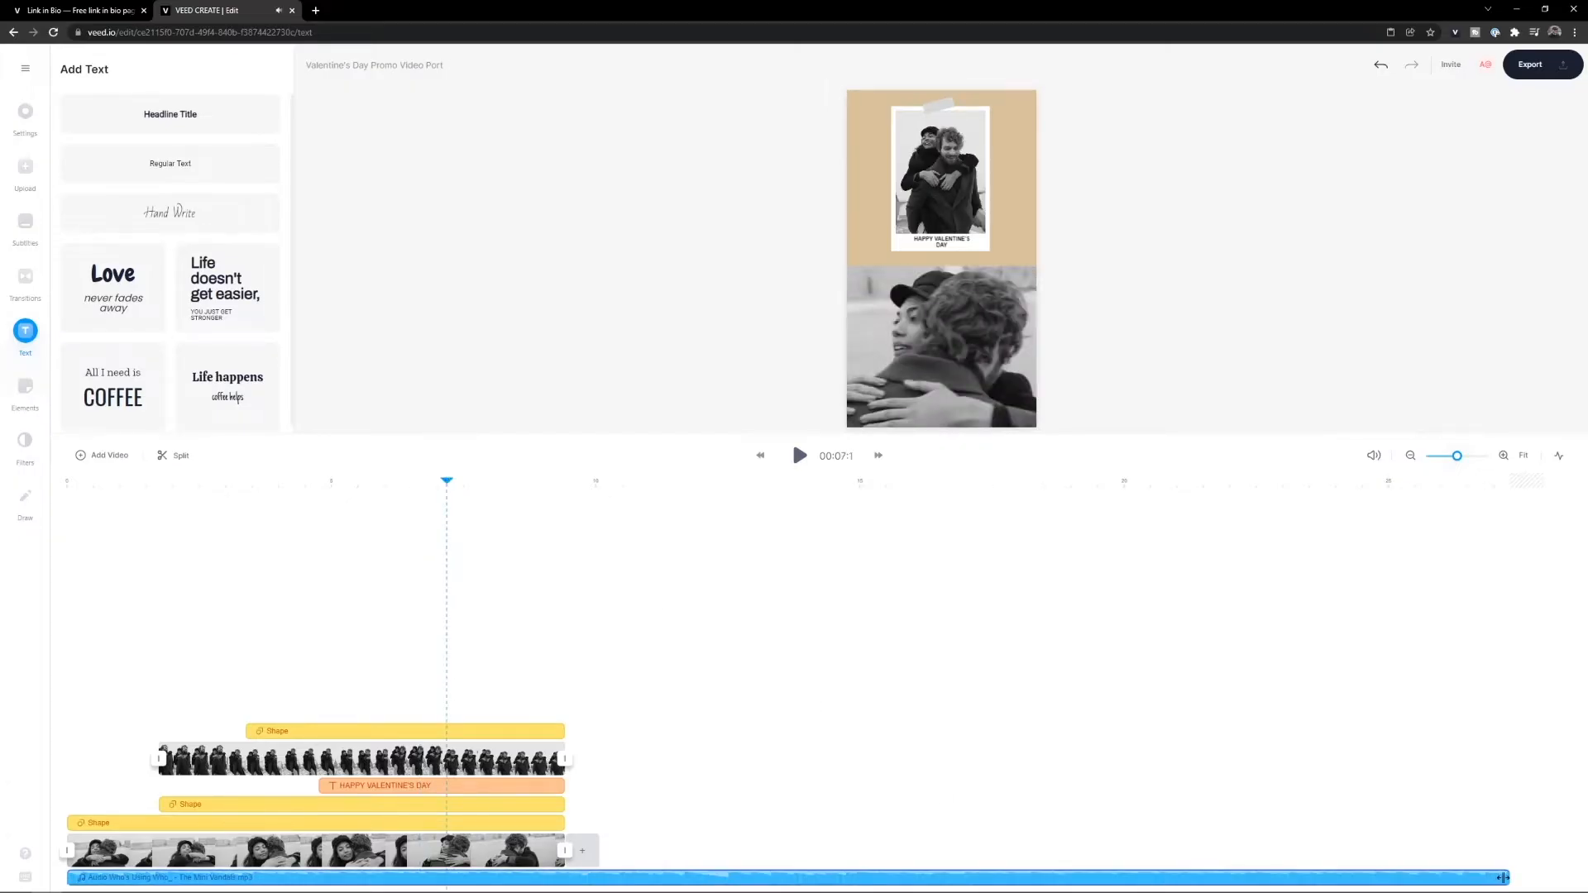
drag(1503, 877, 554, 877)
drag(518, 482, 568, 482)
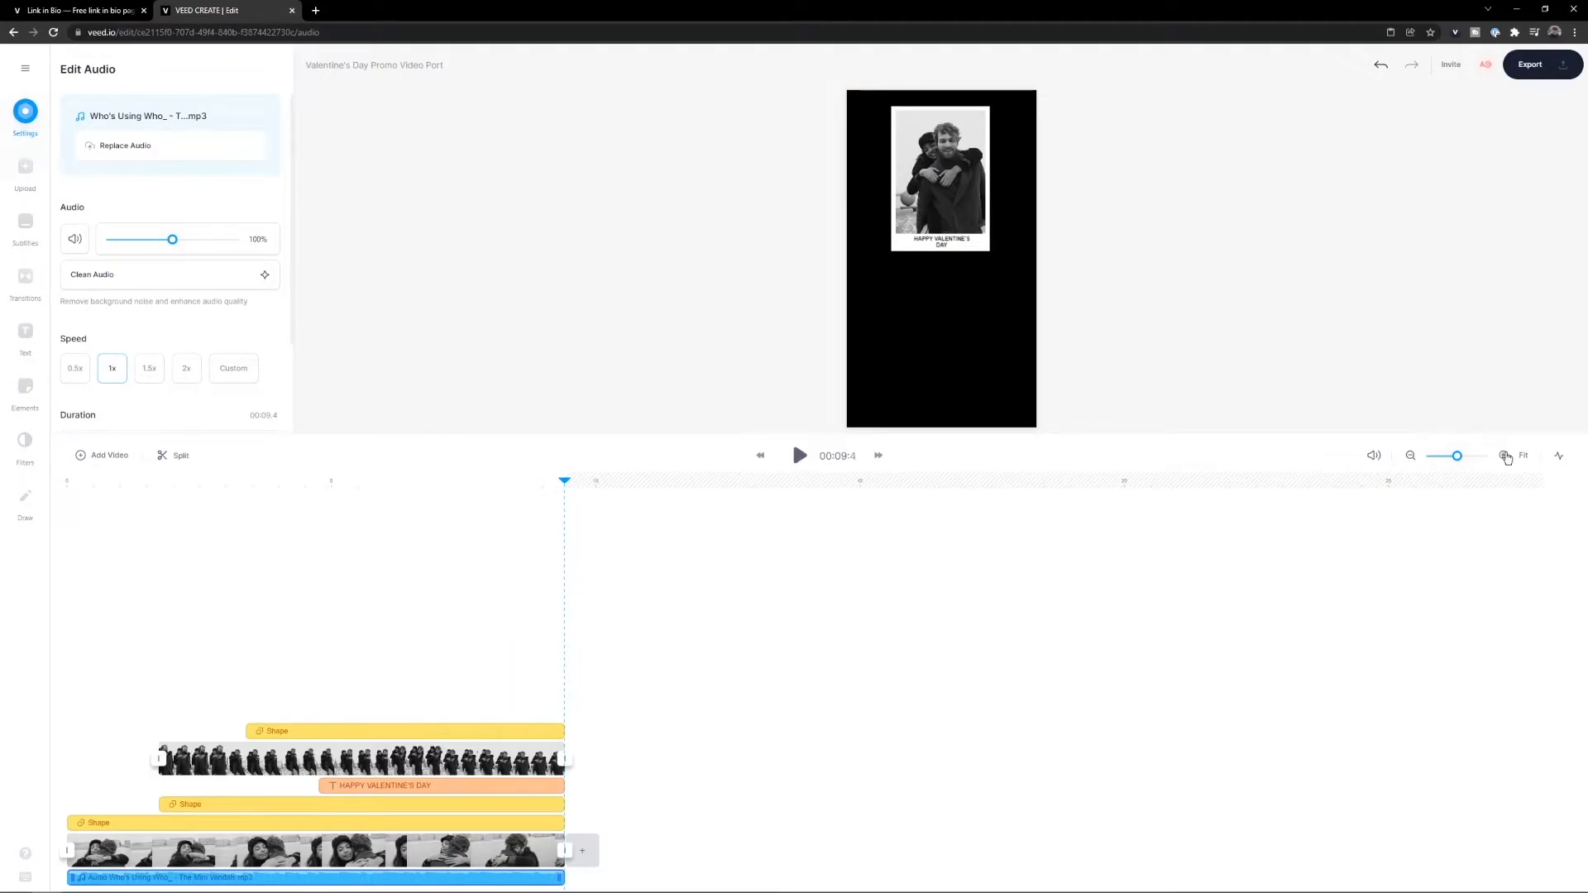
Fit the shortened project across the timeline and enlarge the preview, with the playhead at 00:04.6
click(1522, 456)
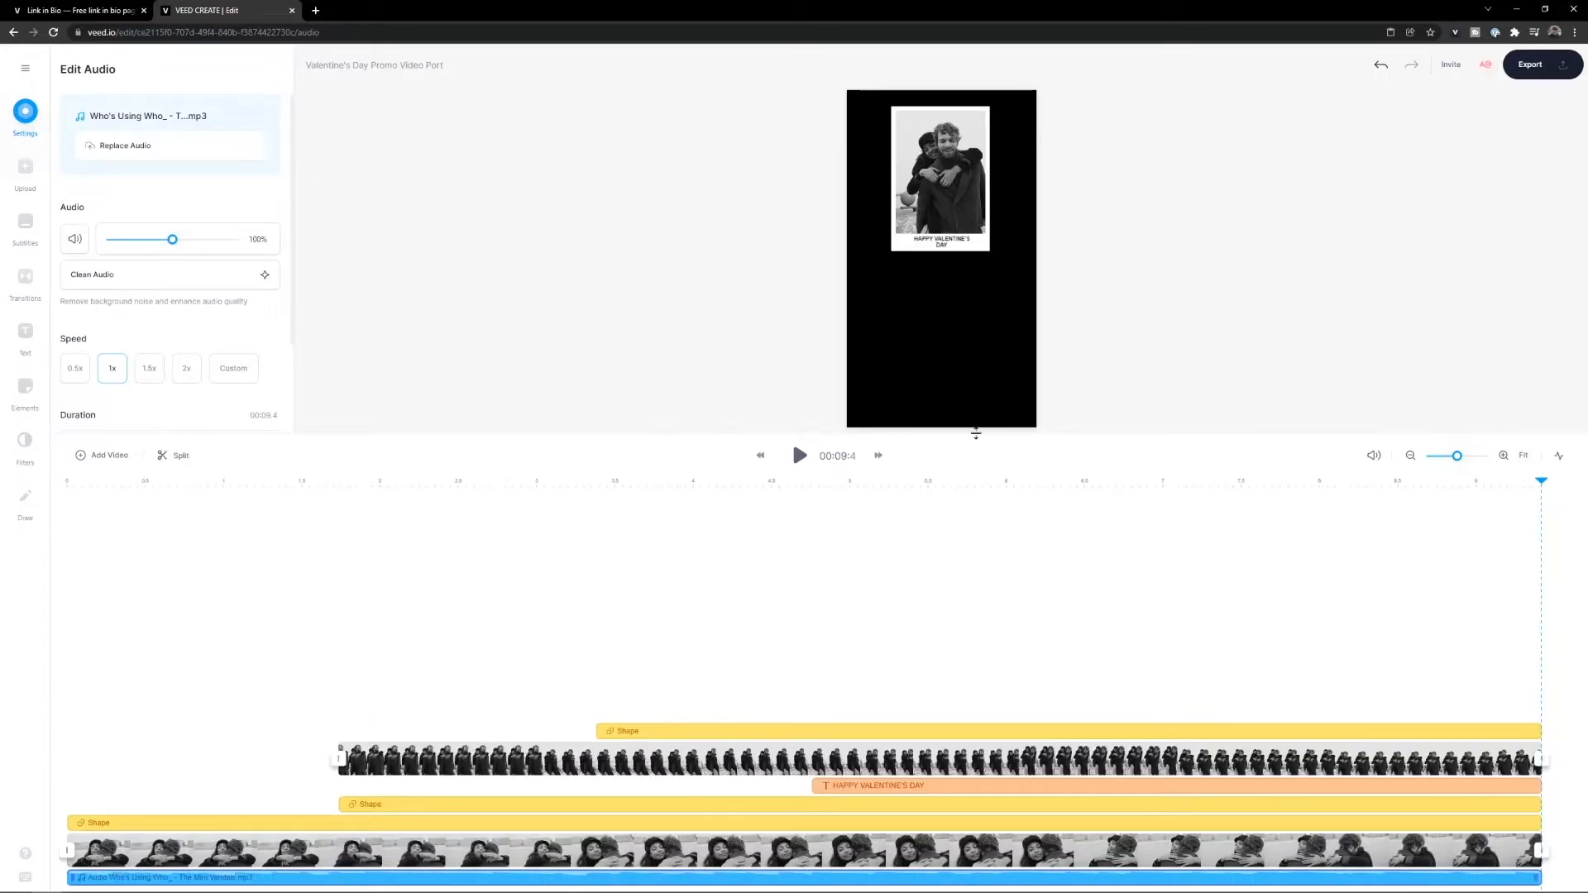
drag(976, 435, 951, 600)
drag(179, 649, 795, 652)
click(728, 761)
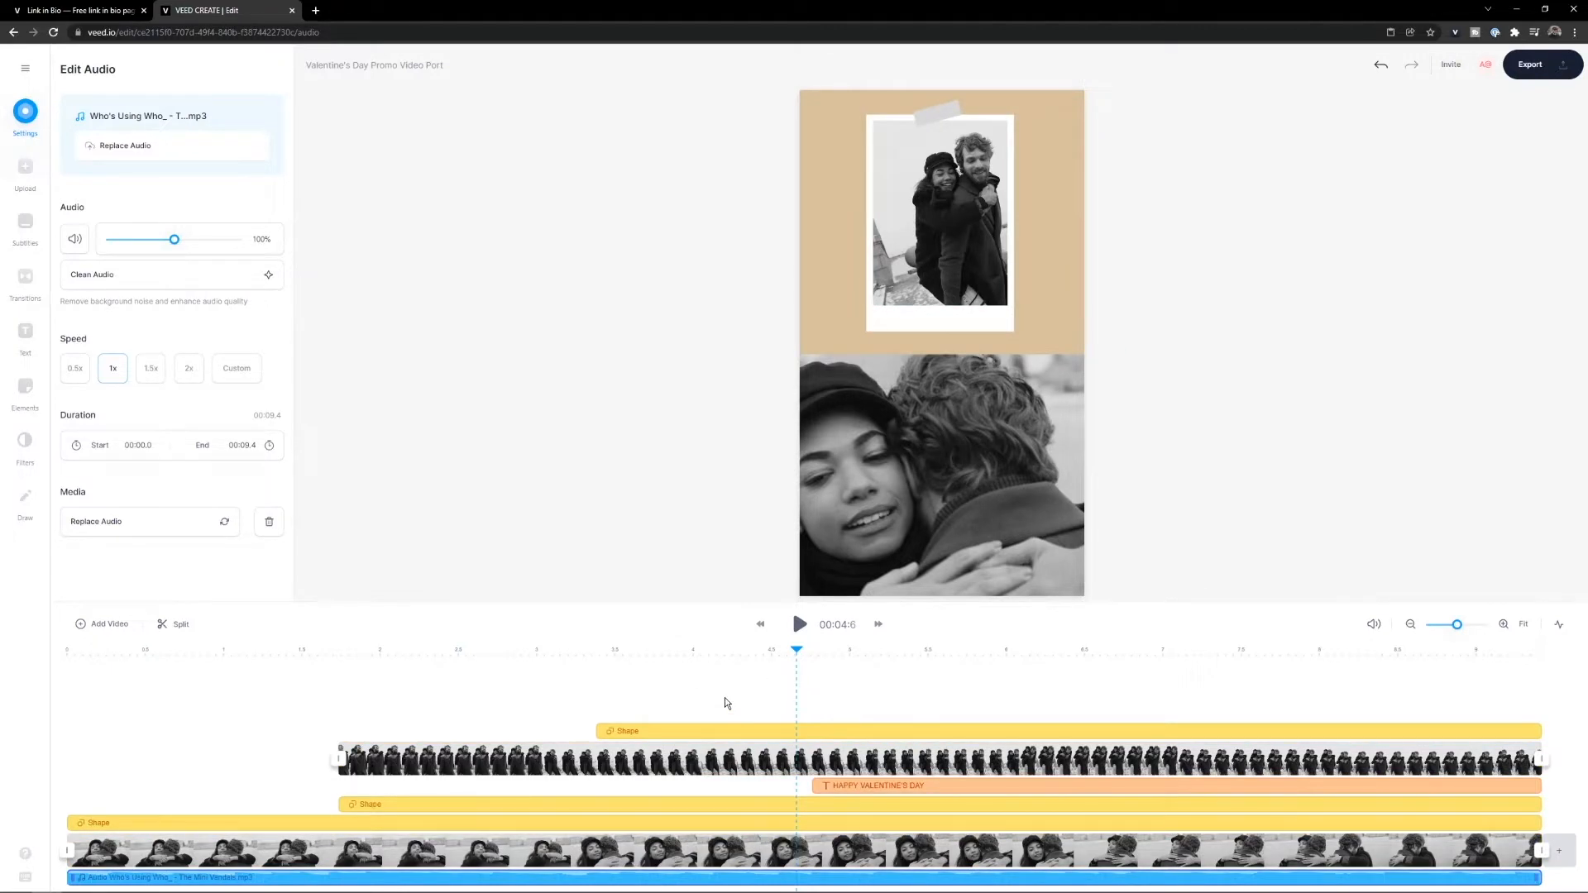
Replace the video inside the polaroid frame with the slow-motion-soft-focus .mov clip from the Test Kit folder
click(962, 228)
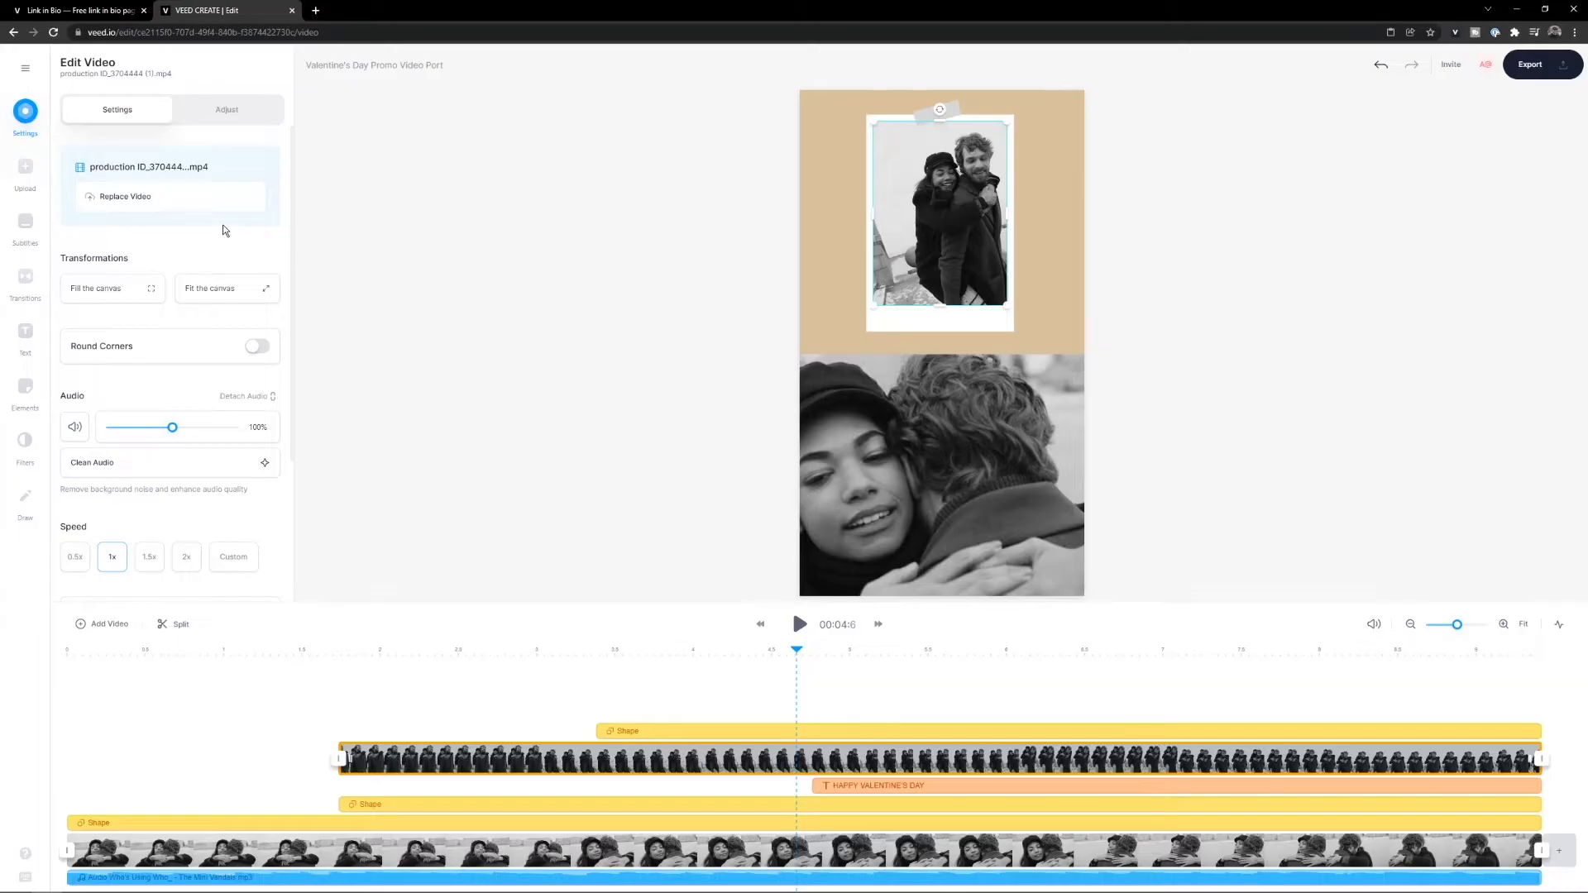
scroll(225, 231, down, 3)
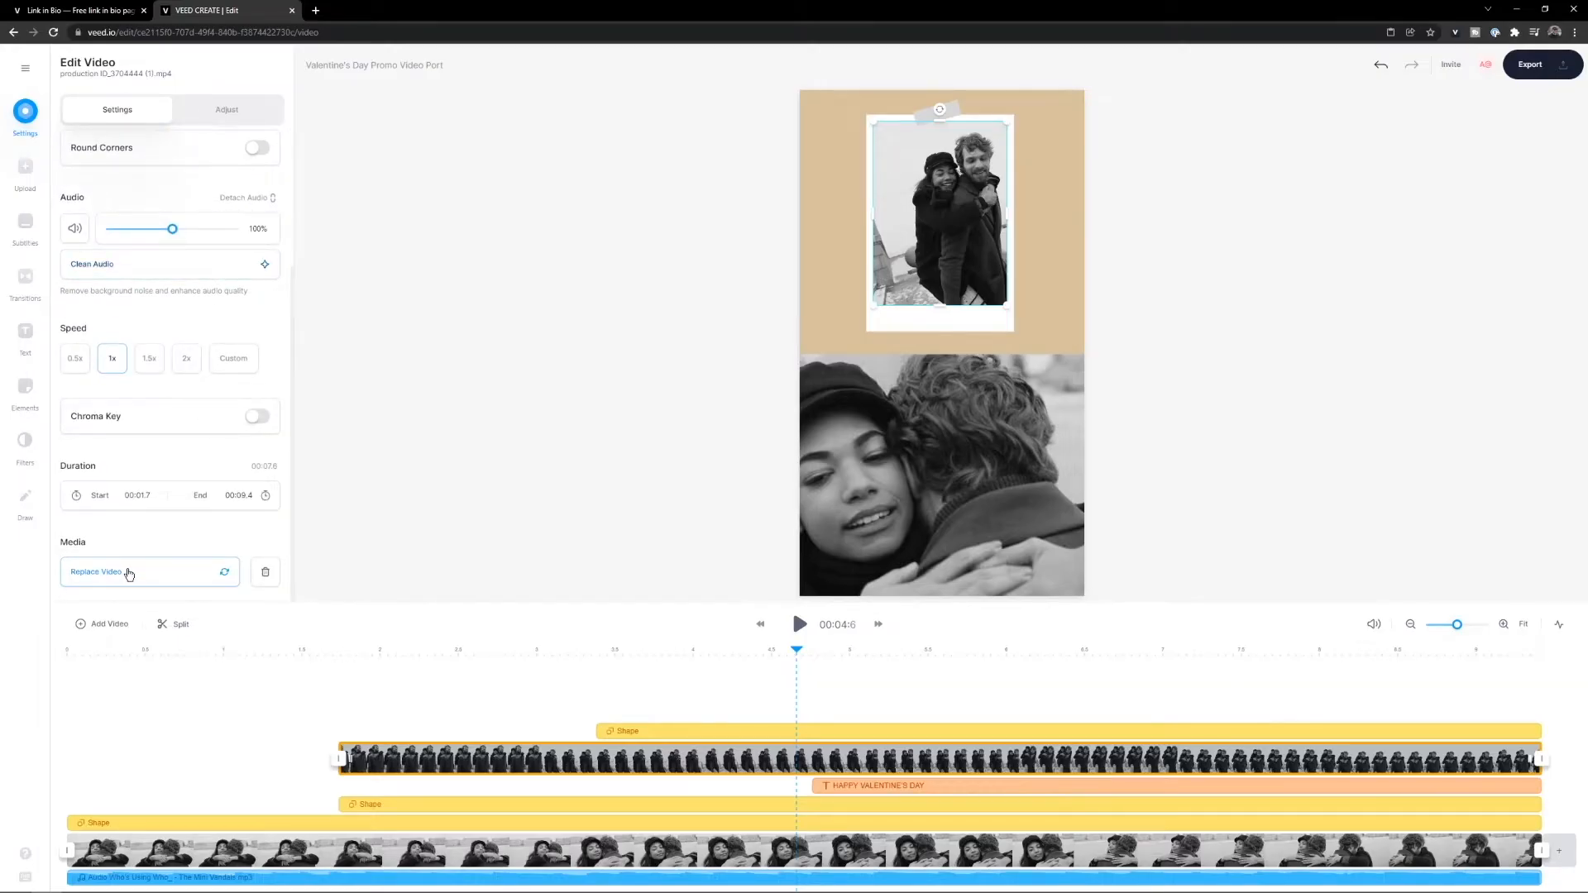
click(129, 572)
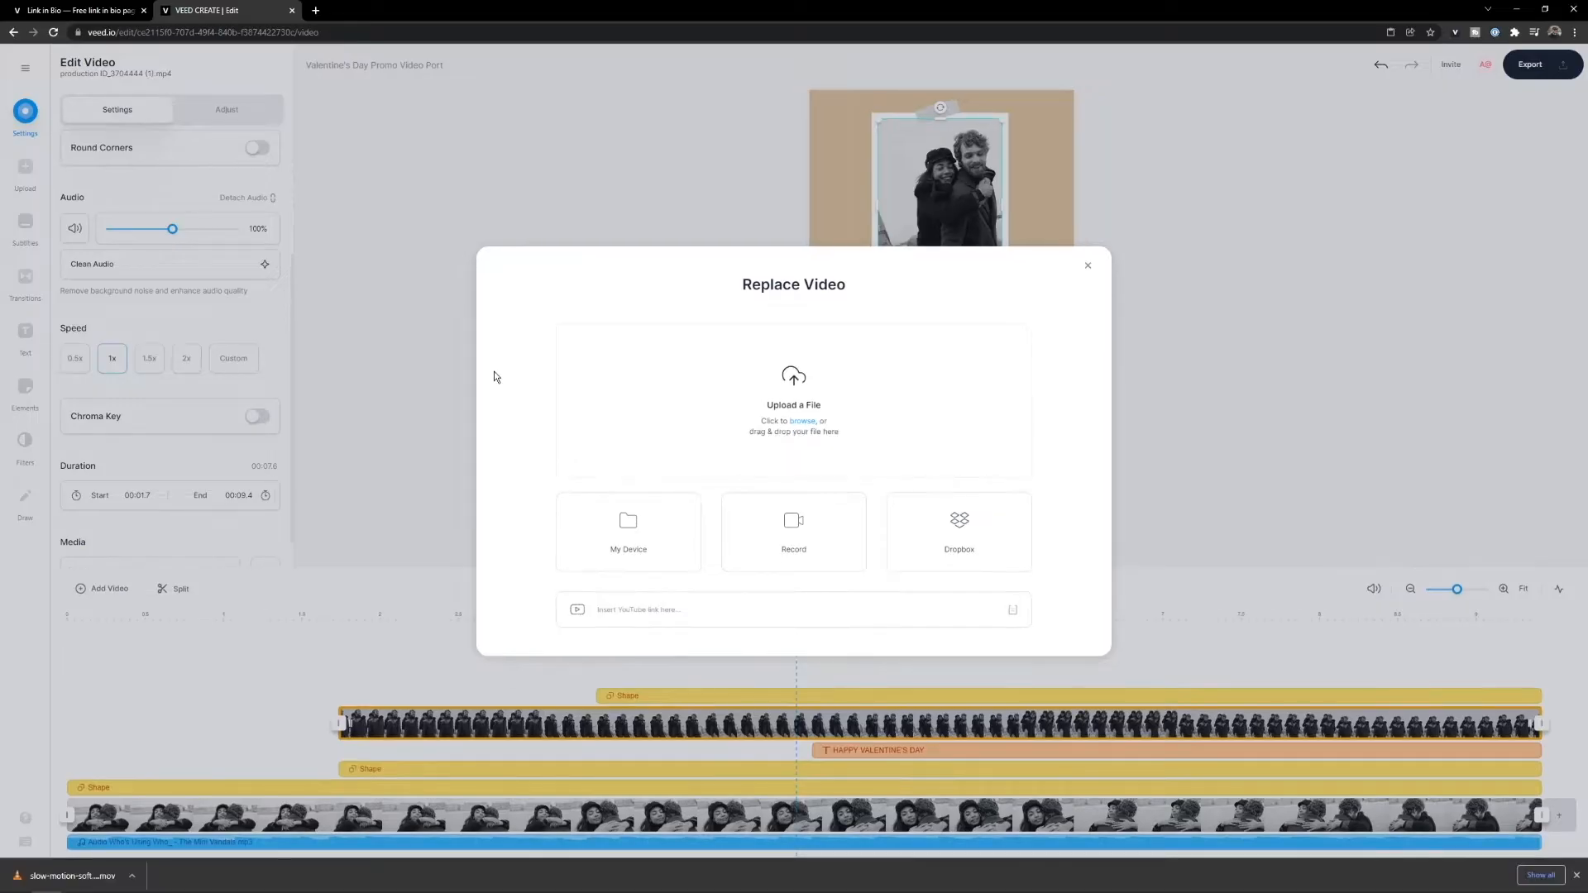
click(745, 389)
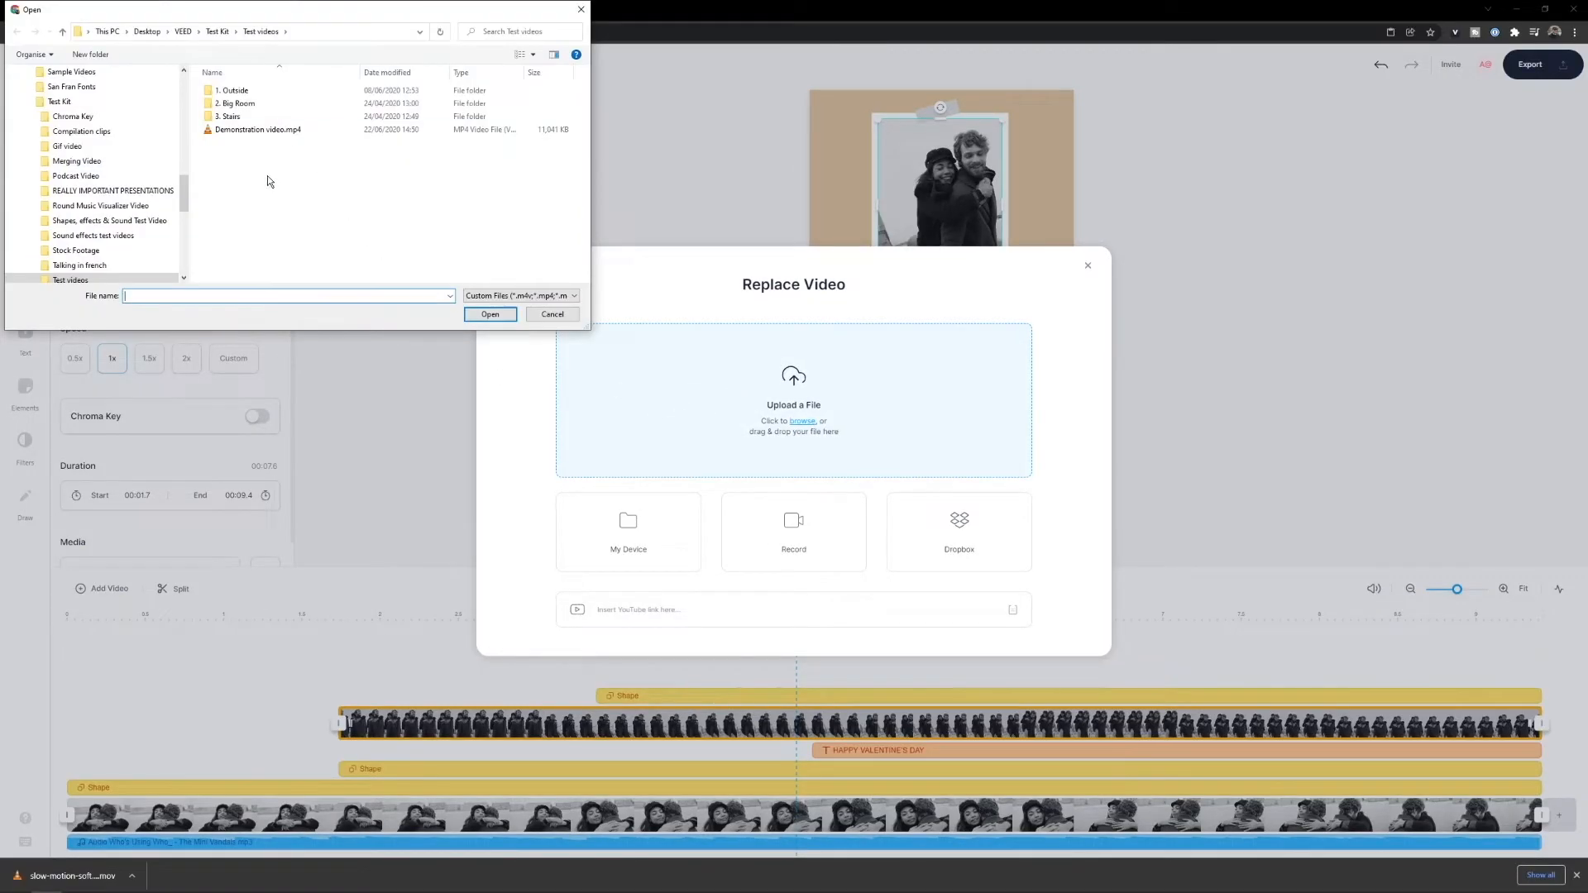
click(217, 31)
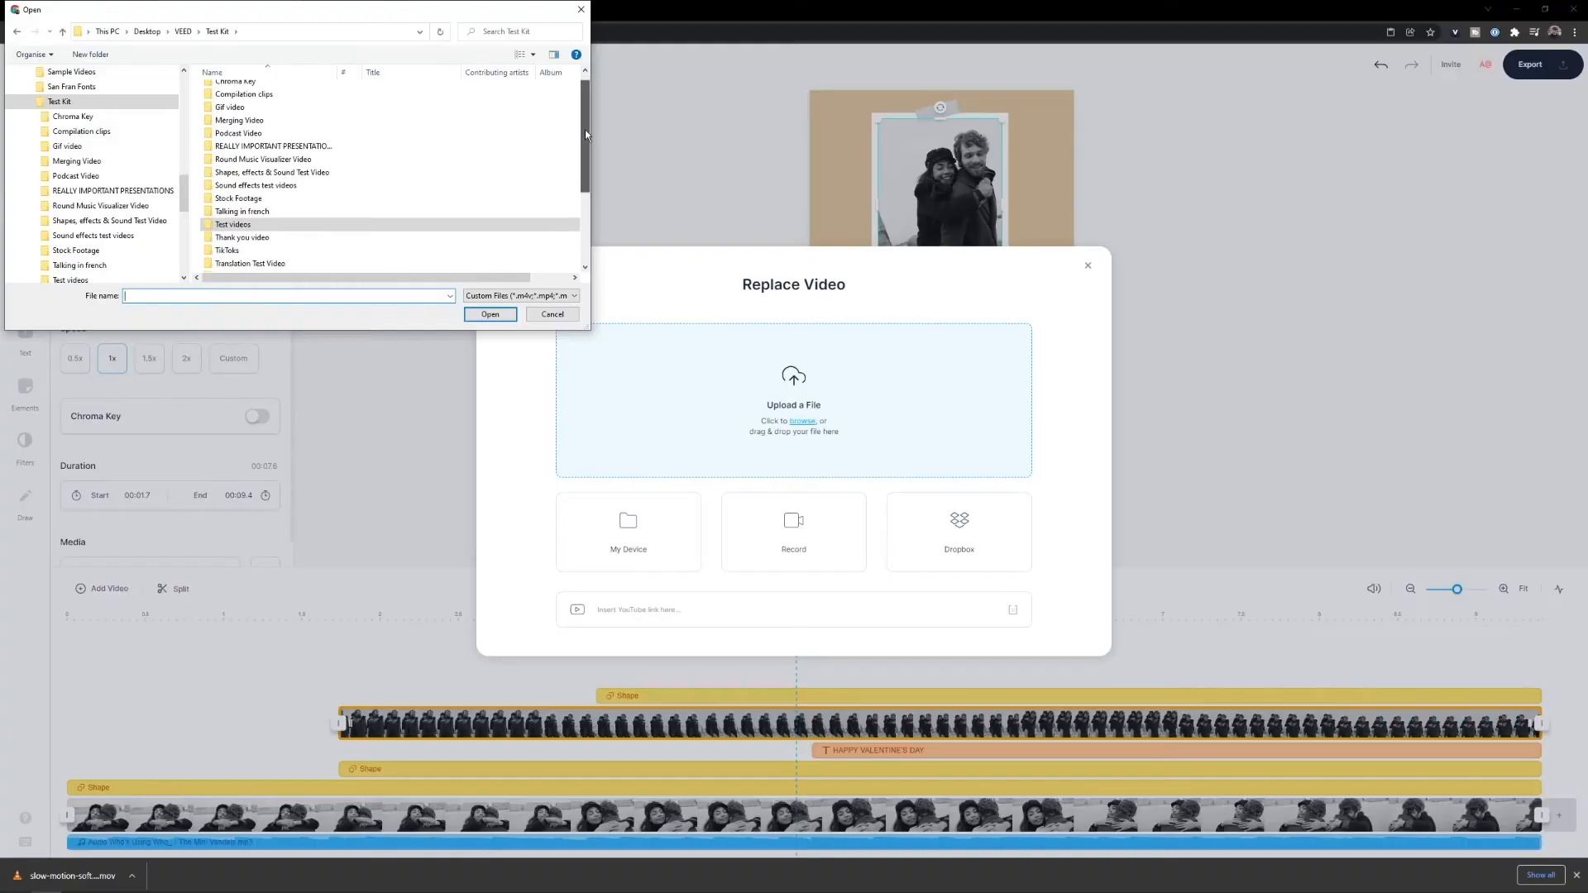
drag(584, 129, 580, 210)
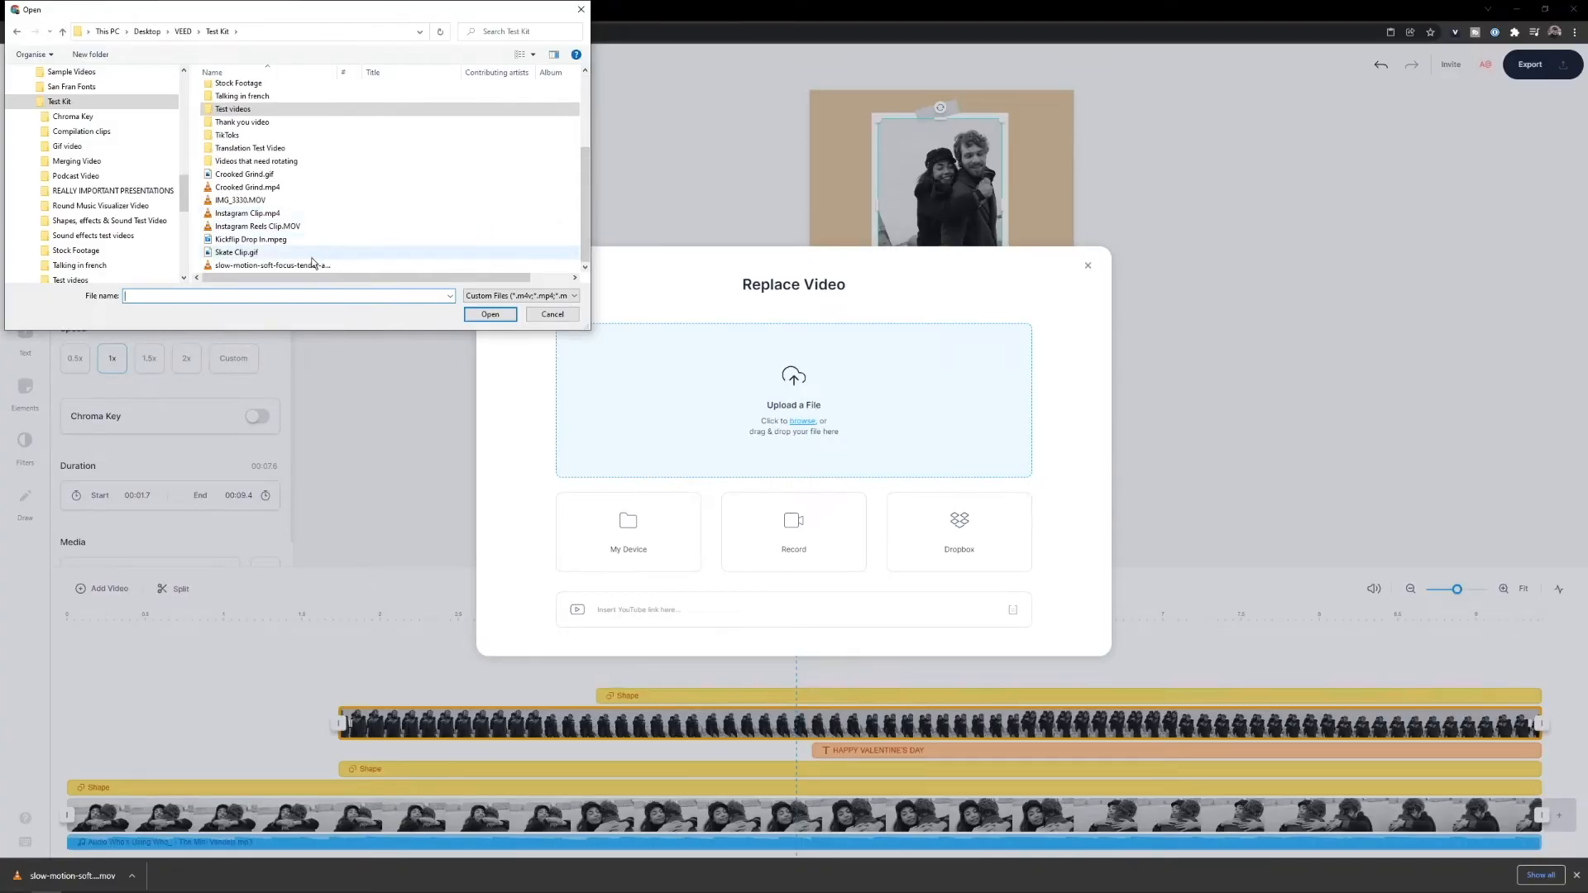
click(321, 266)
click(475, 316)
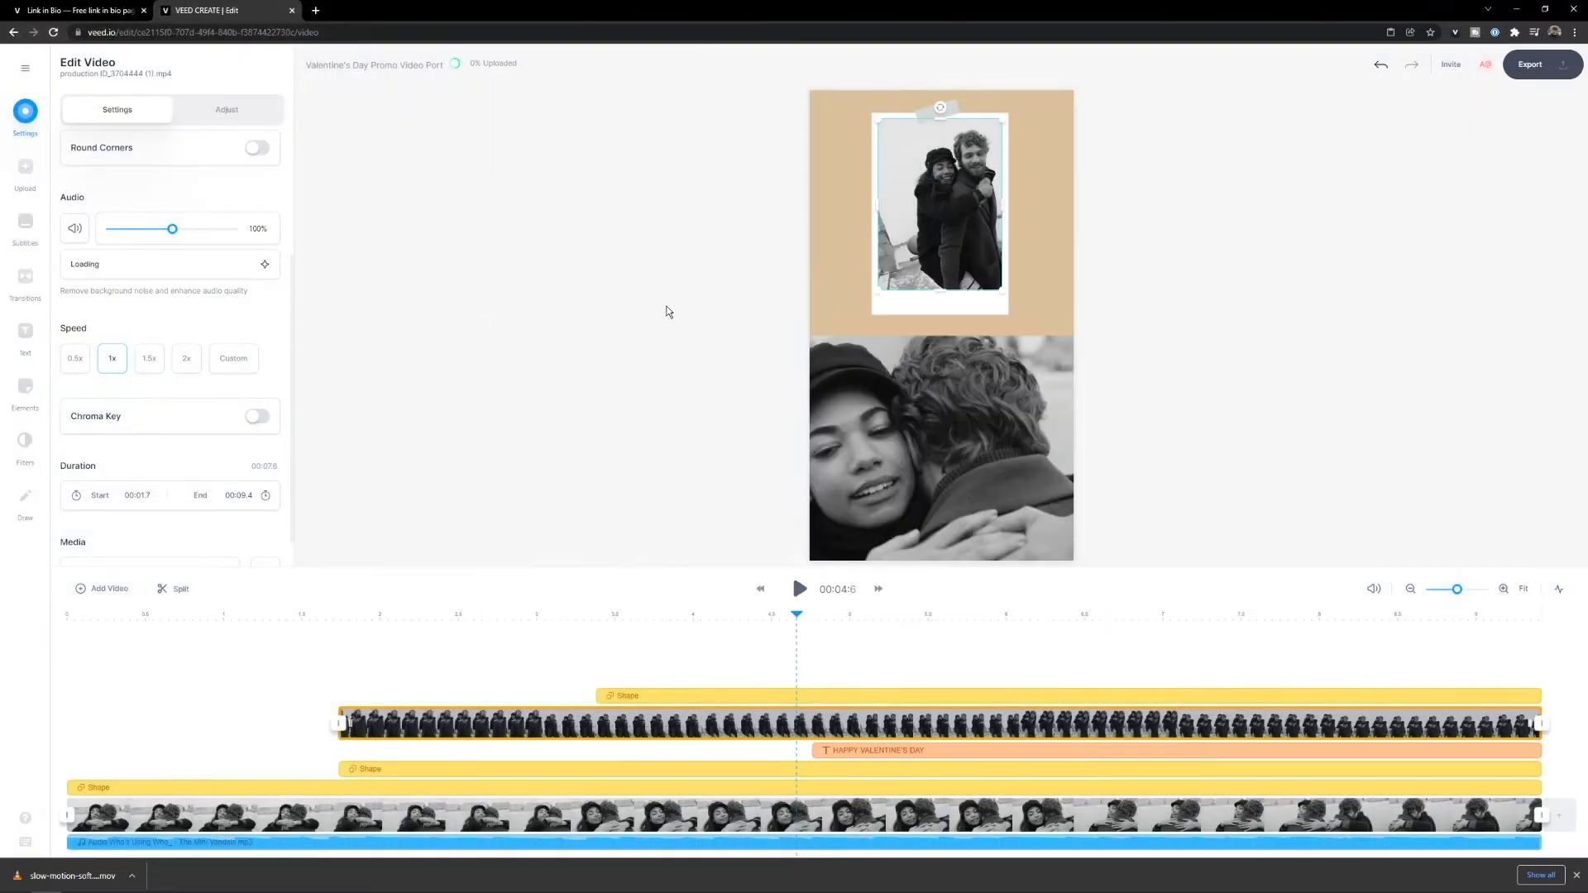
Check the replaced hand-holding clip and trim its end to 00:09.4, in line with the other elements
click(202, 615)
click(274, 619)
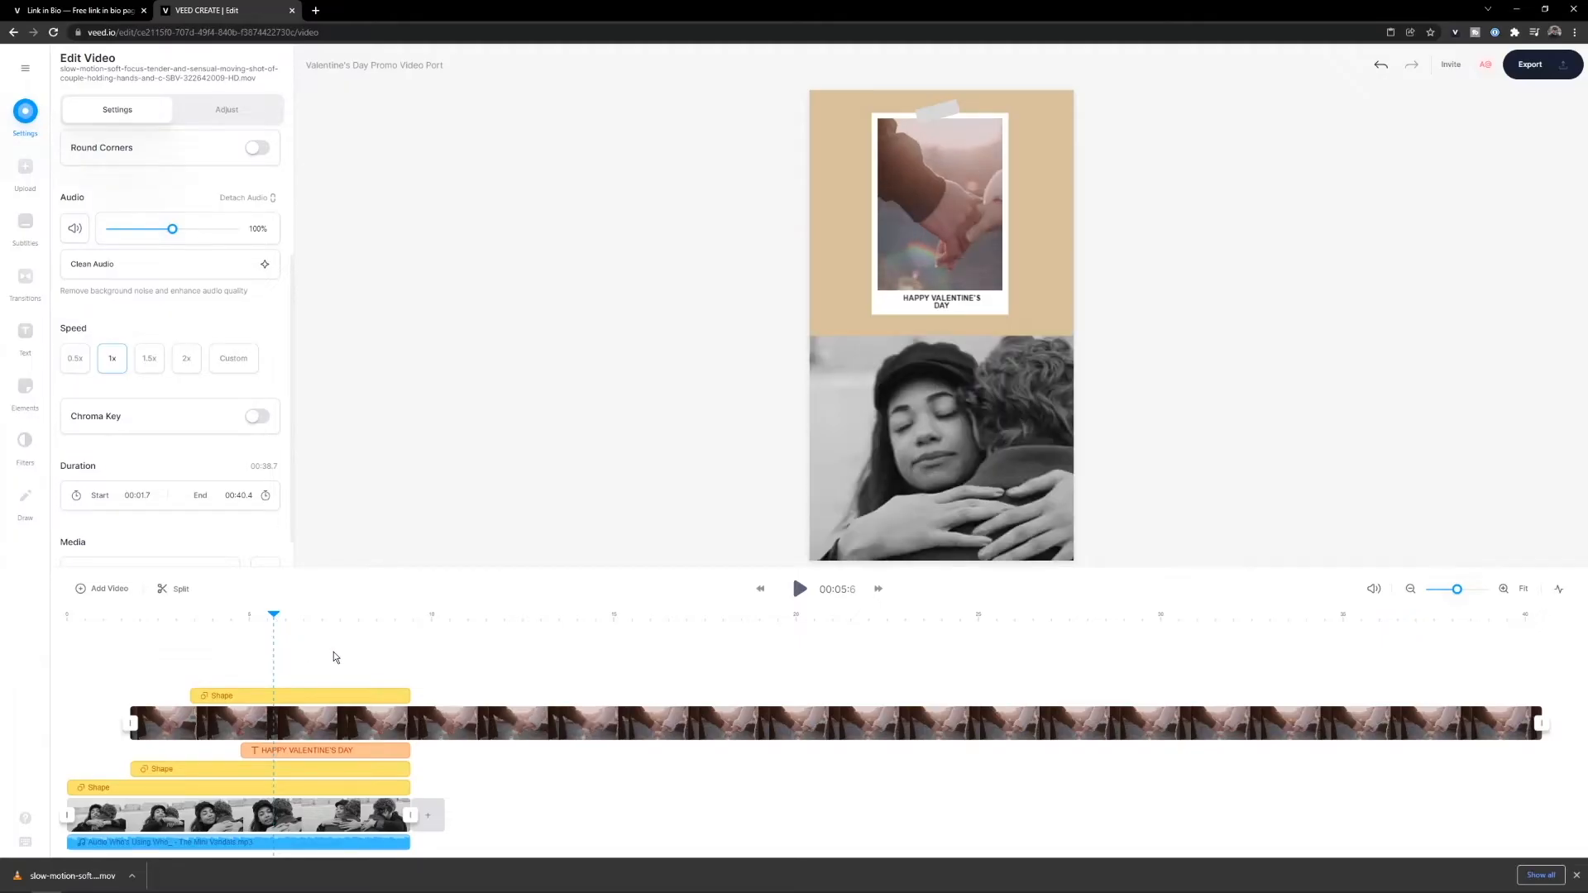
click(403, 713)
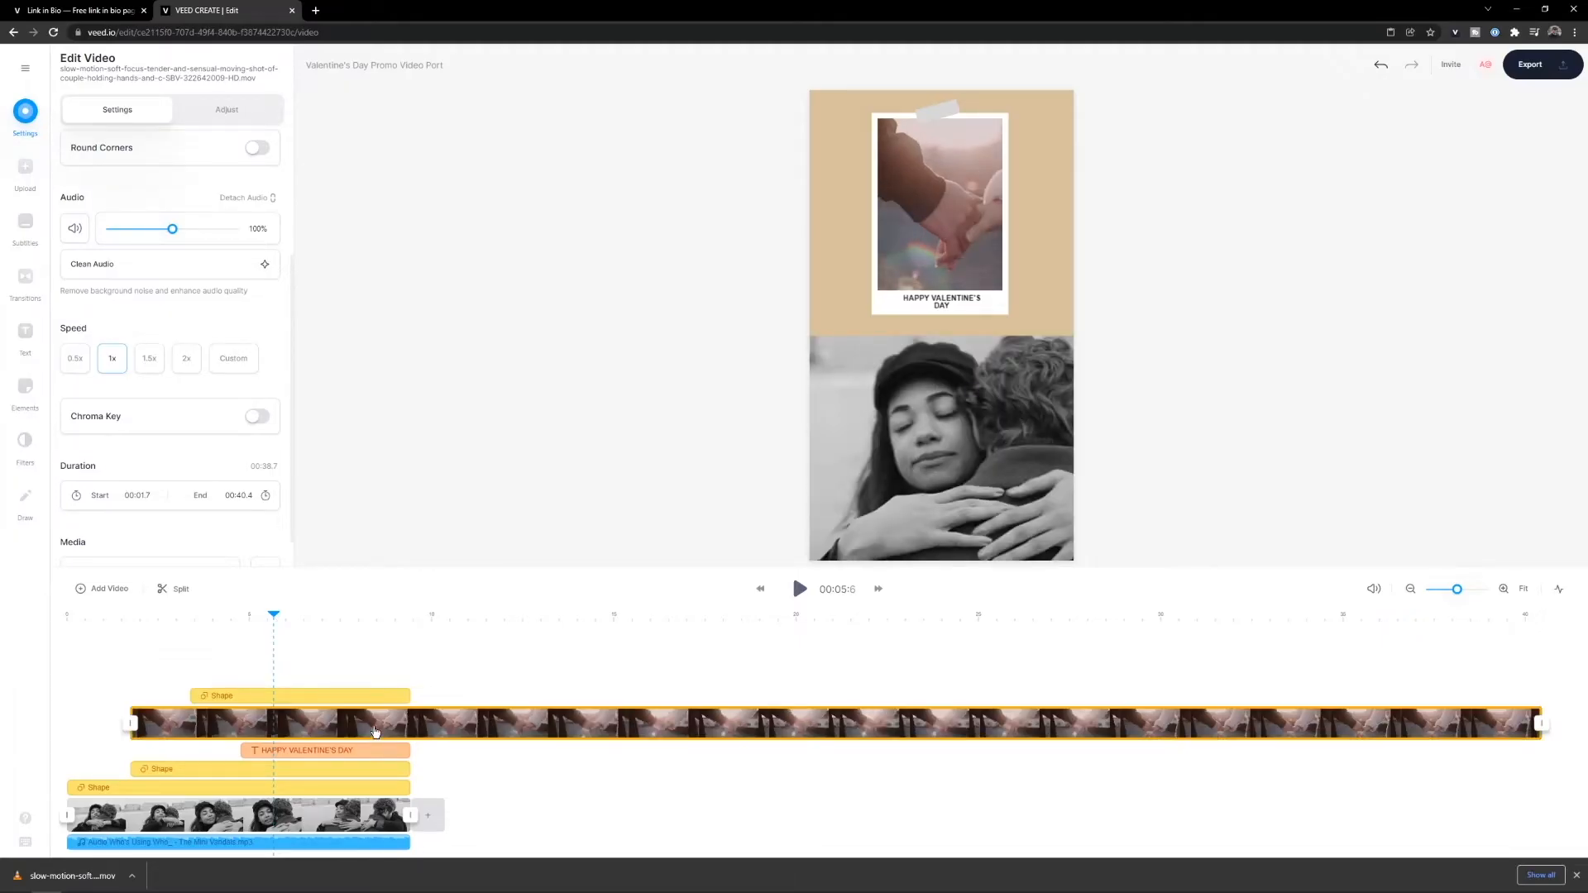
drag(386, 615, 410, 610)
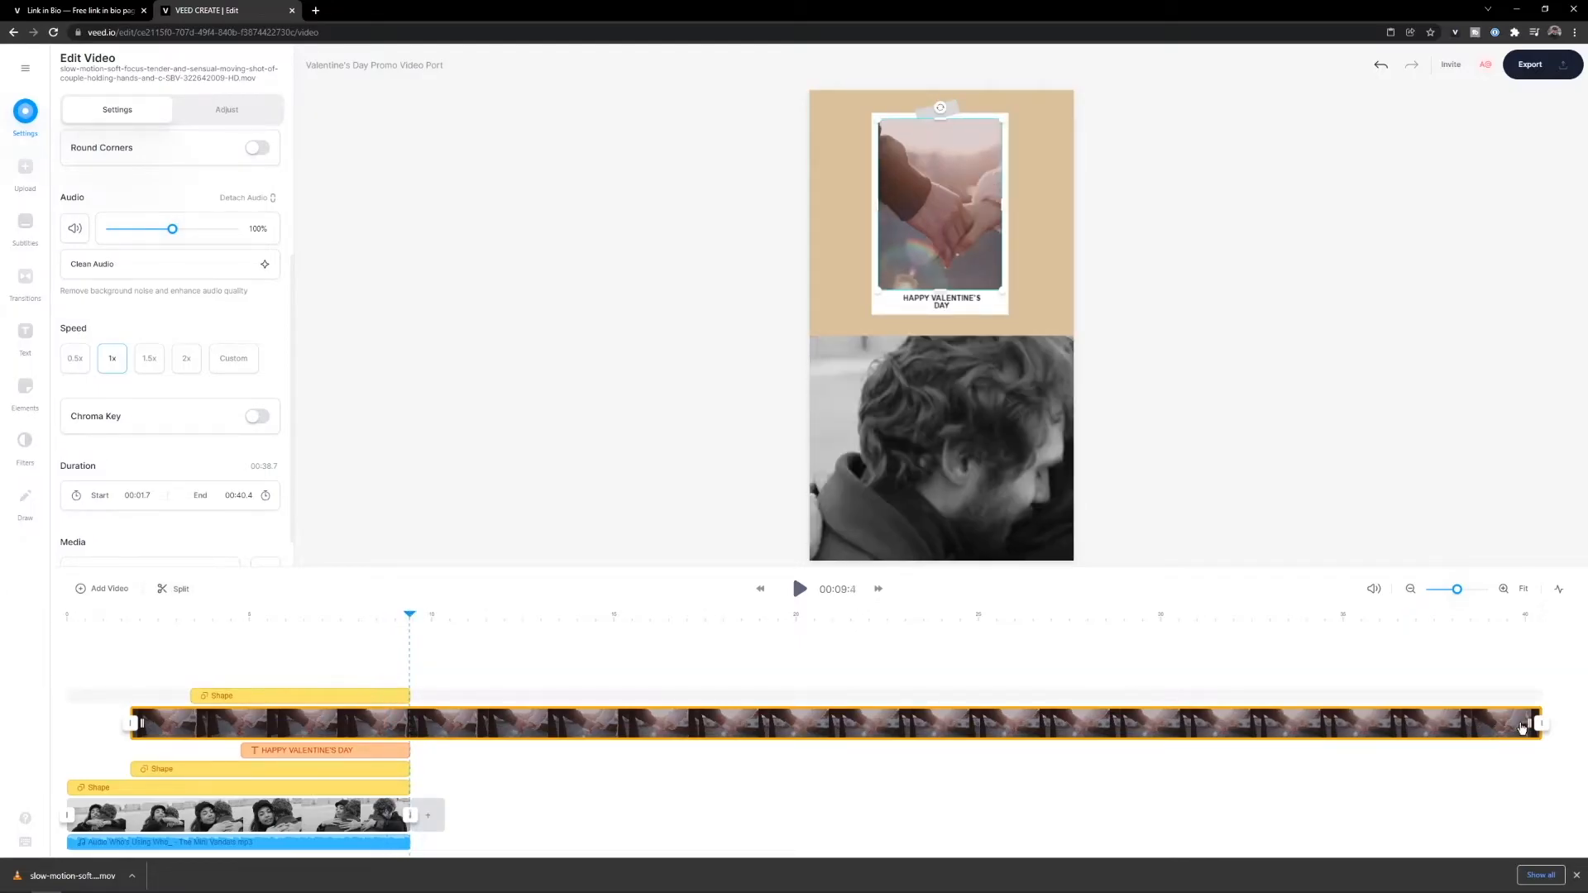
drag(1531, 726, 496, 722)
click(383, 622)
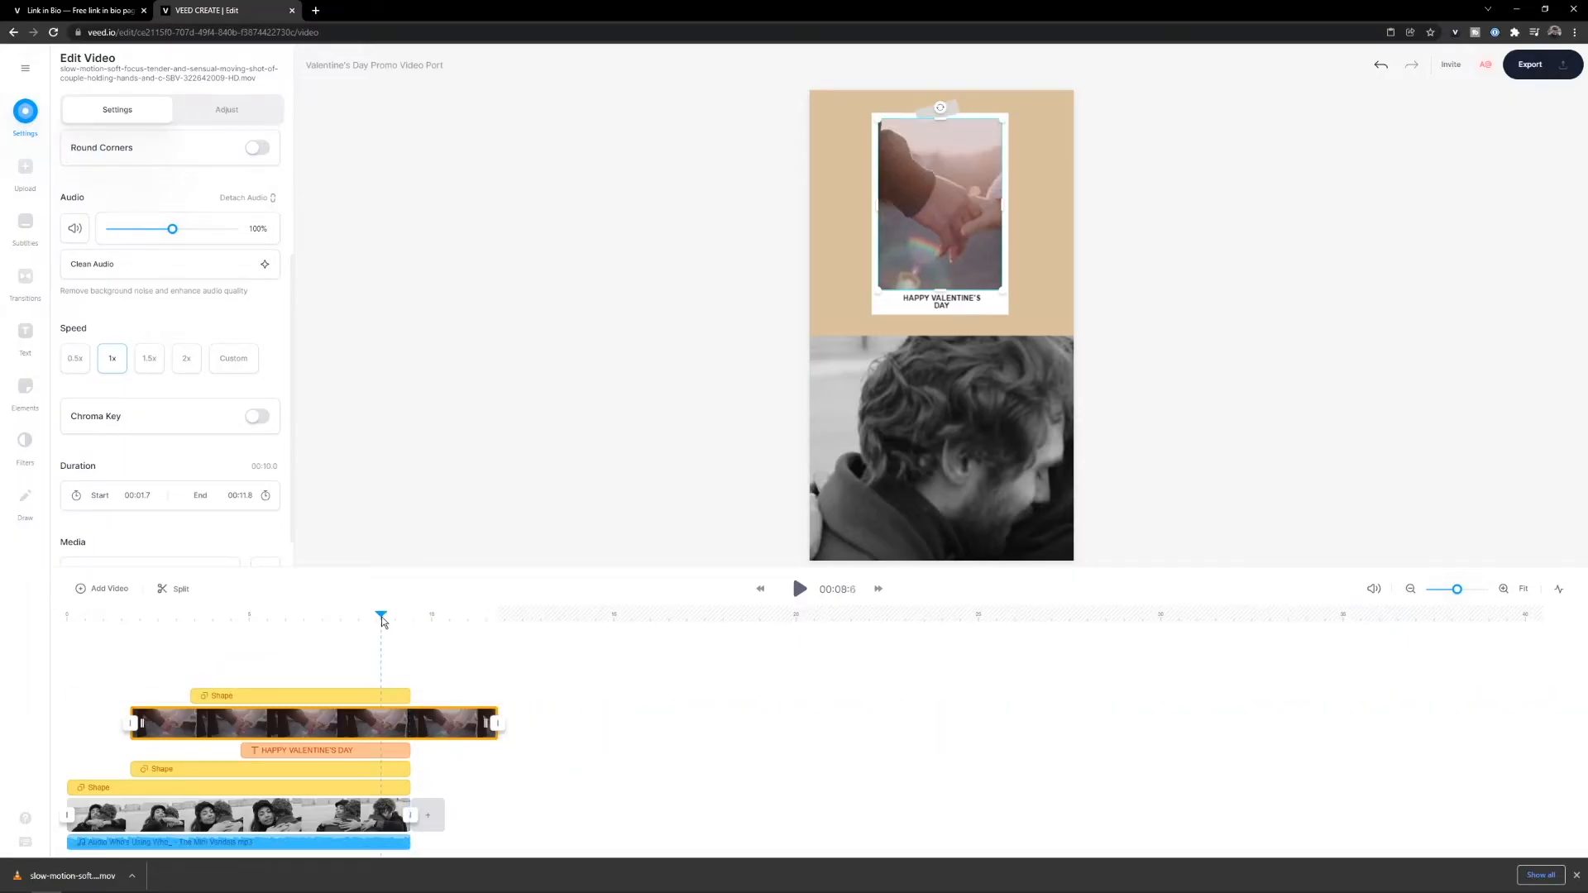
drag(491, 724, 408, 723)
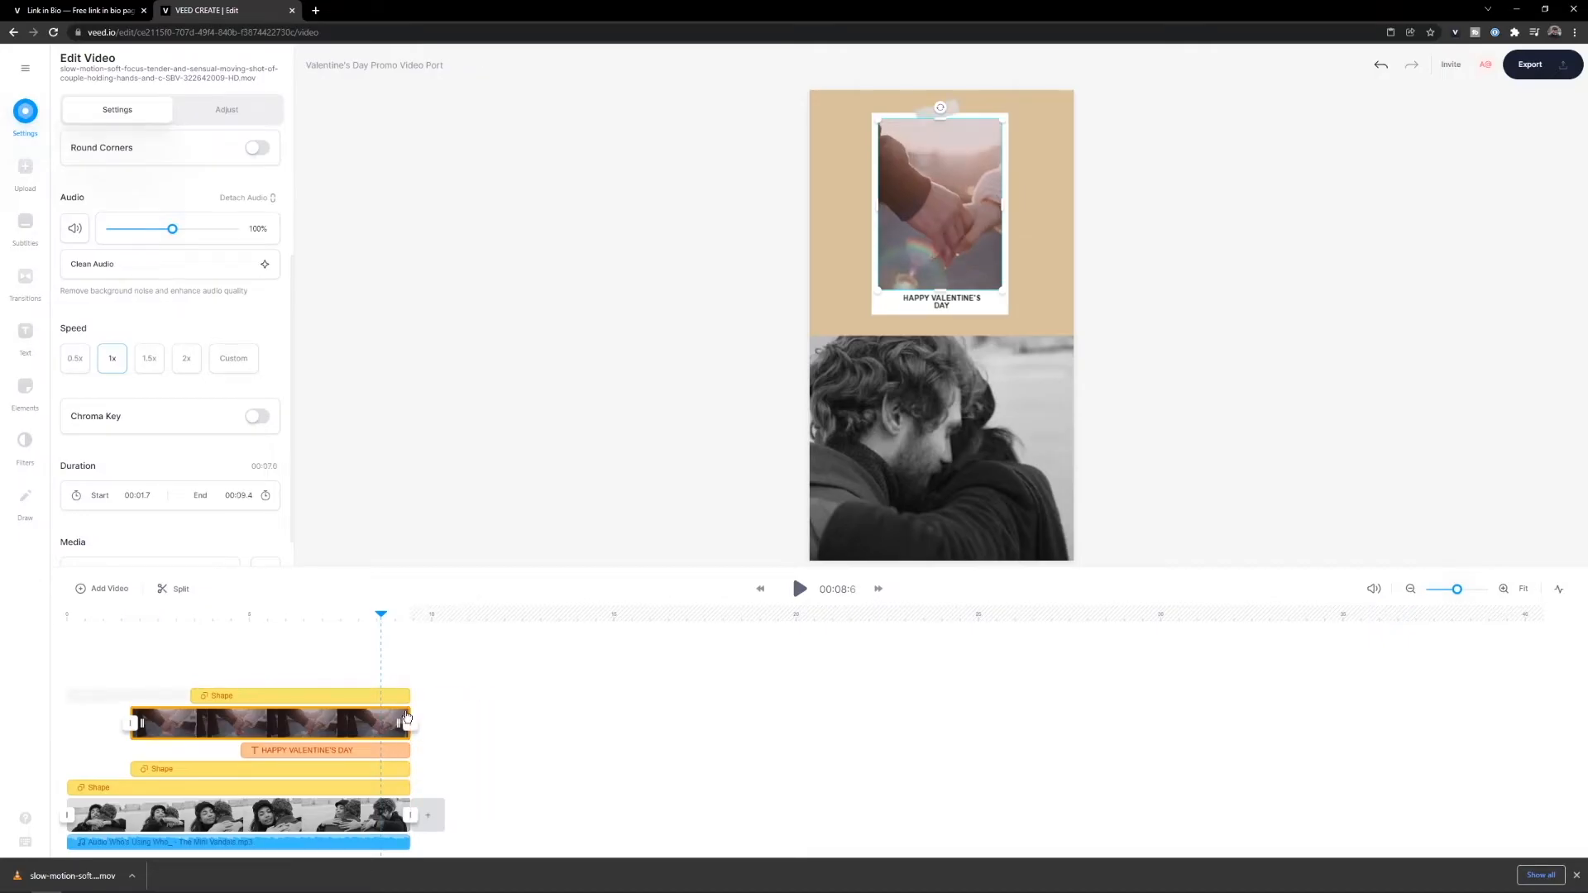
Move the hand-holding clip to start at 00:00.0 and extend its end to 00:09.4
click(348, 654)
click(133, 712)
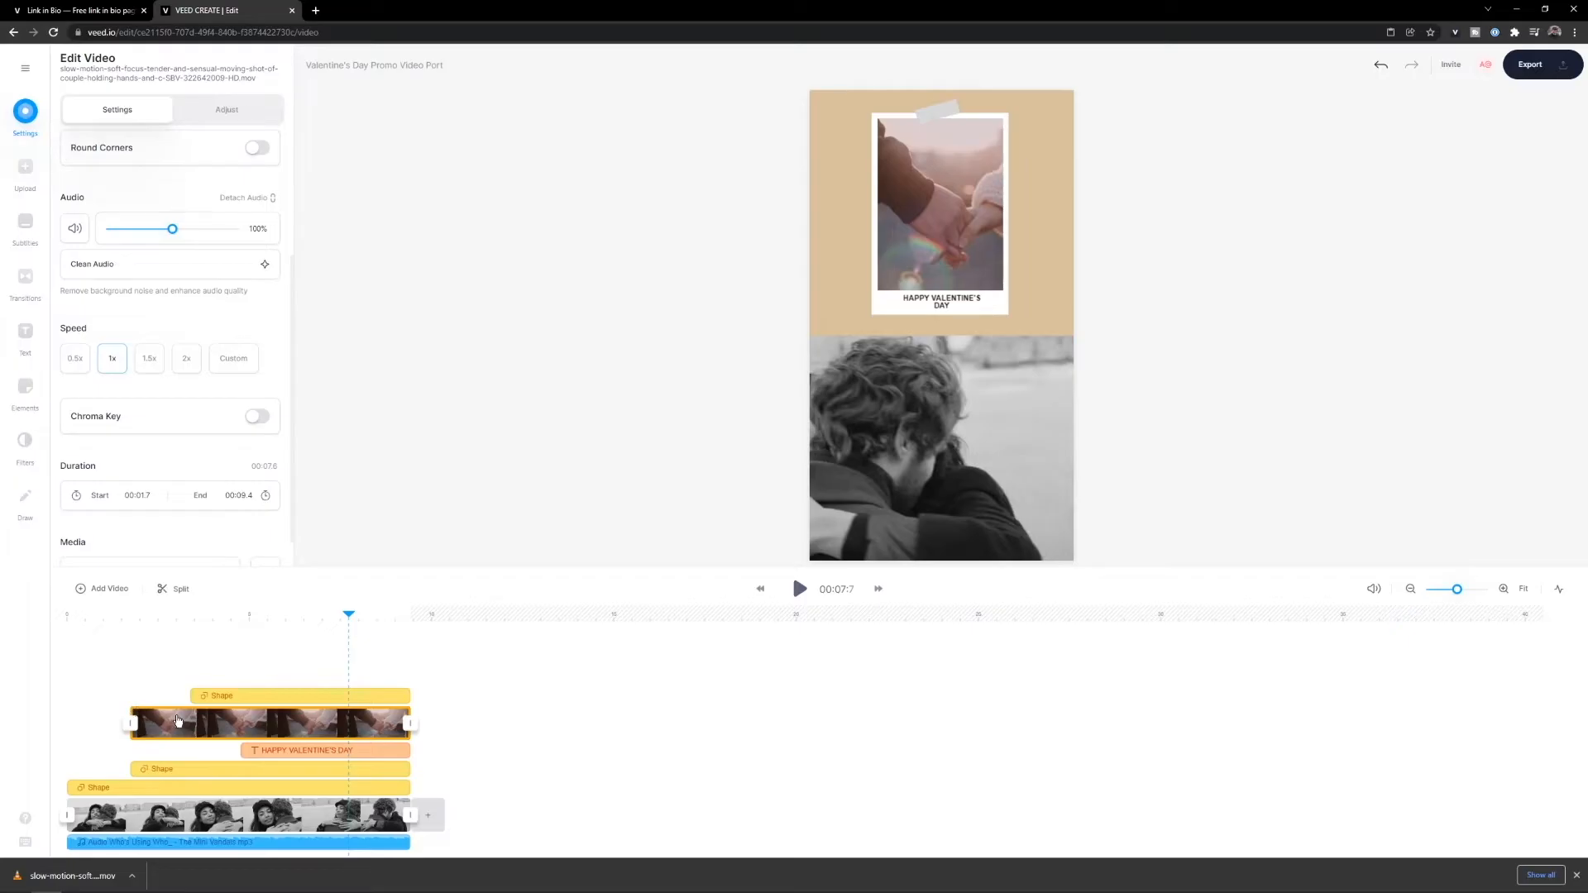
drag(177, 721, 114, 721)
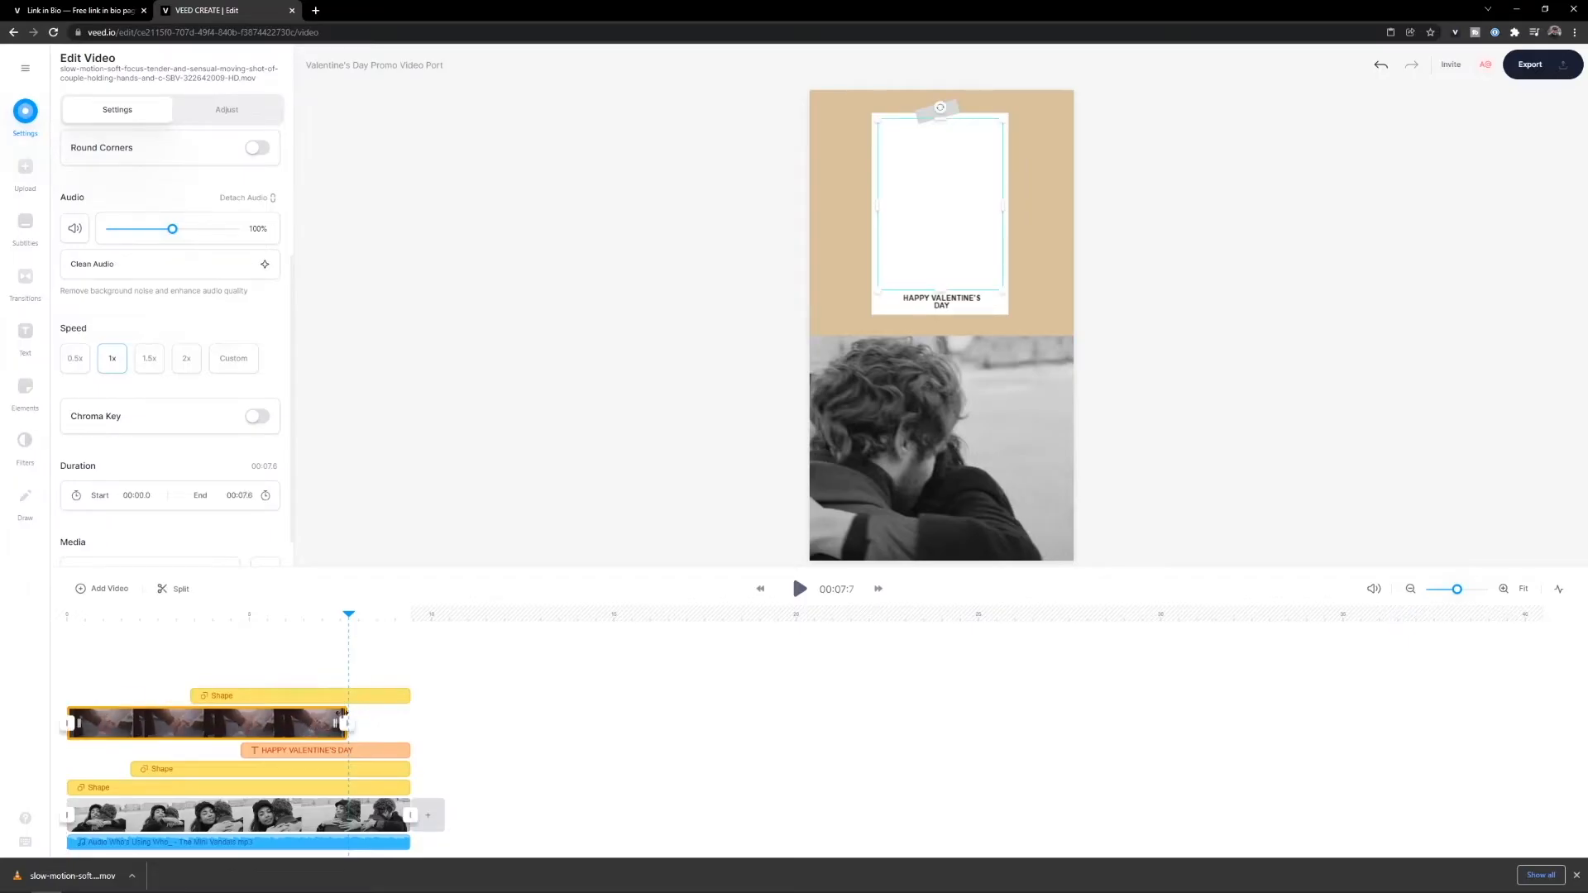
drag(343, 713, 405, 710)
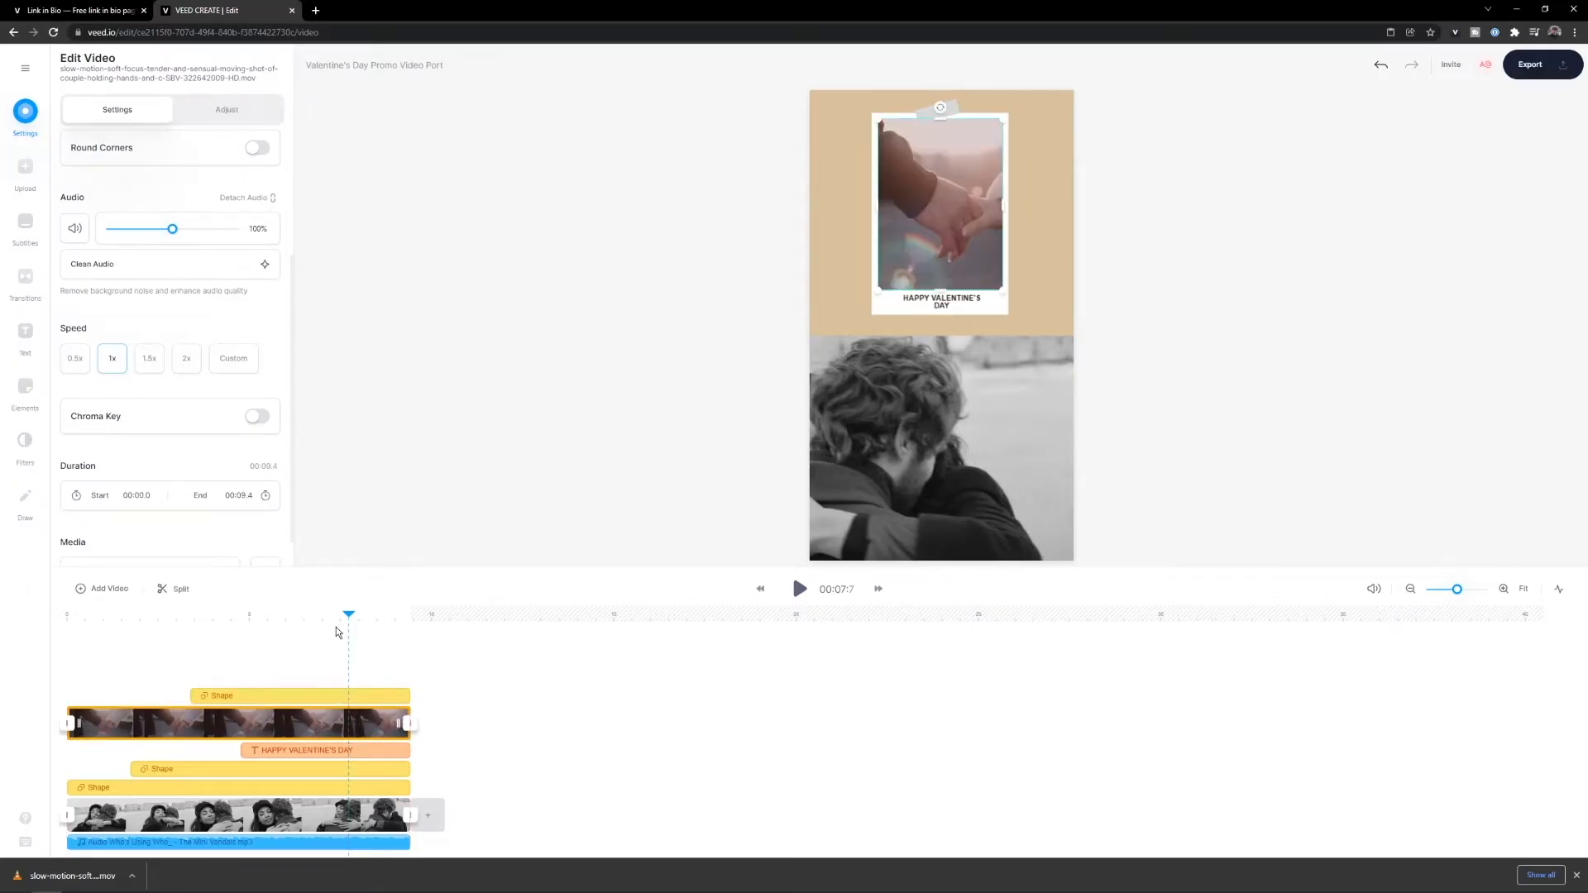
Replace the black-and-white couple video below the polaroid with a new webcam-only recording
click(105, 616)
drag(107, 614, 192, 615)
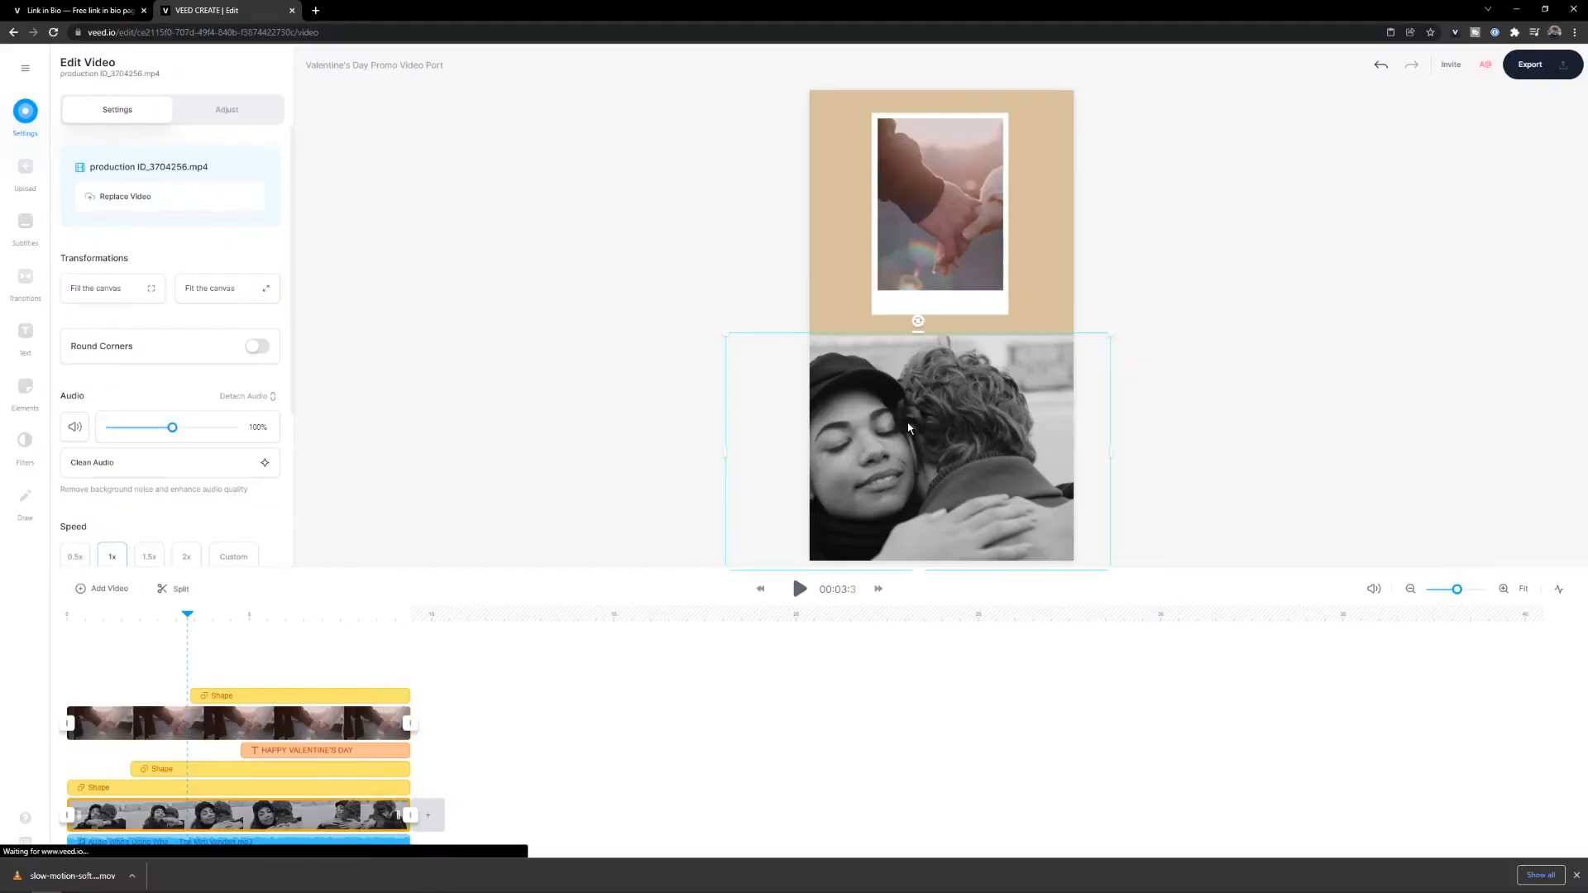
scroll(188, 249, down, 3)
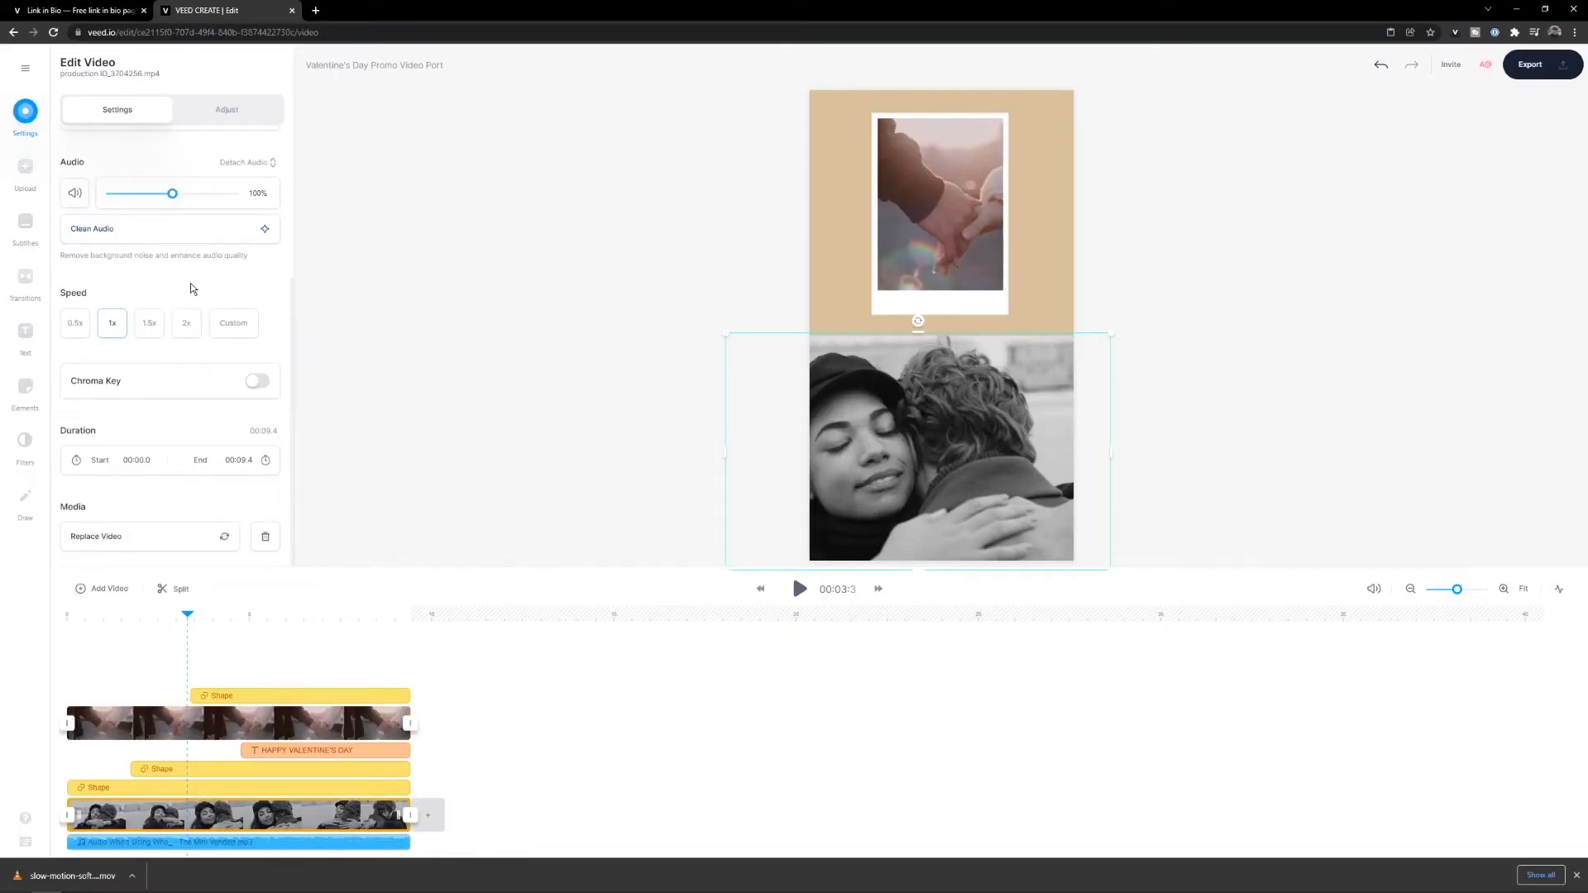
click(139, 536)
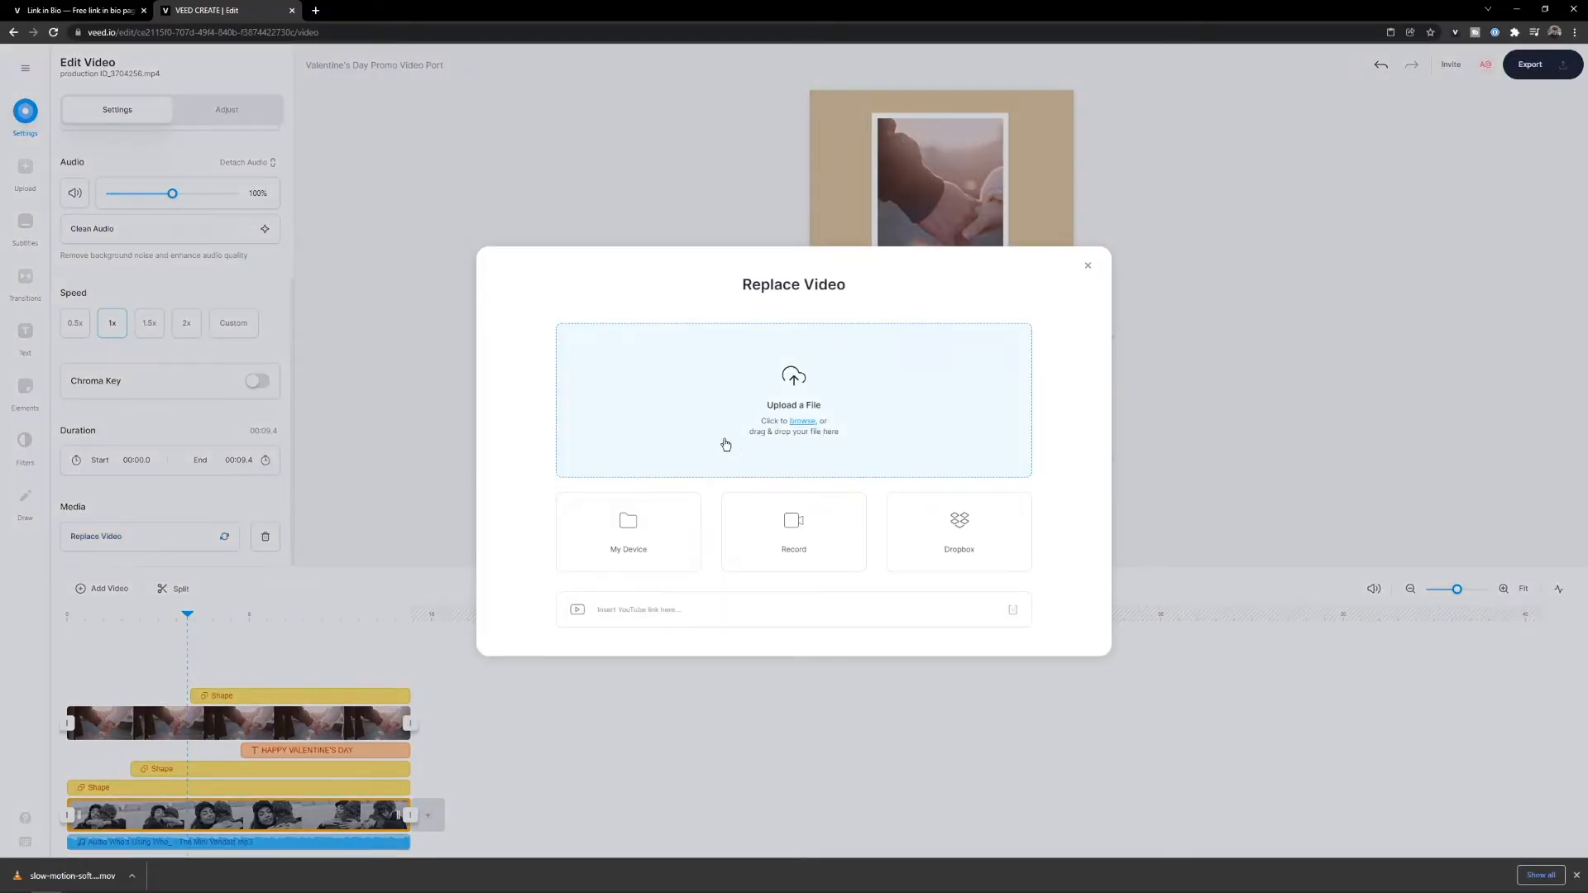
click(785, 534)
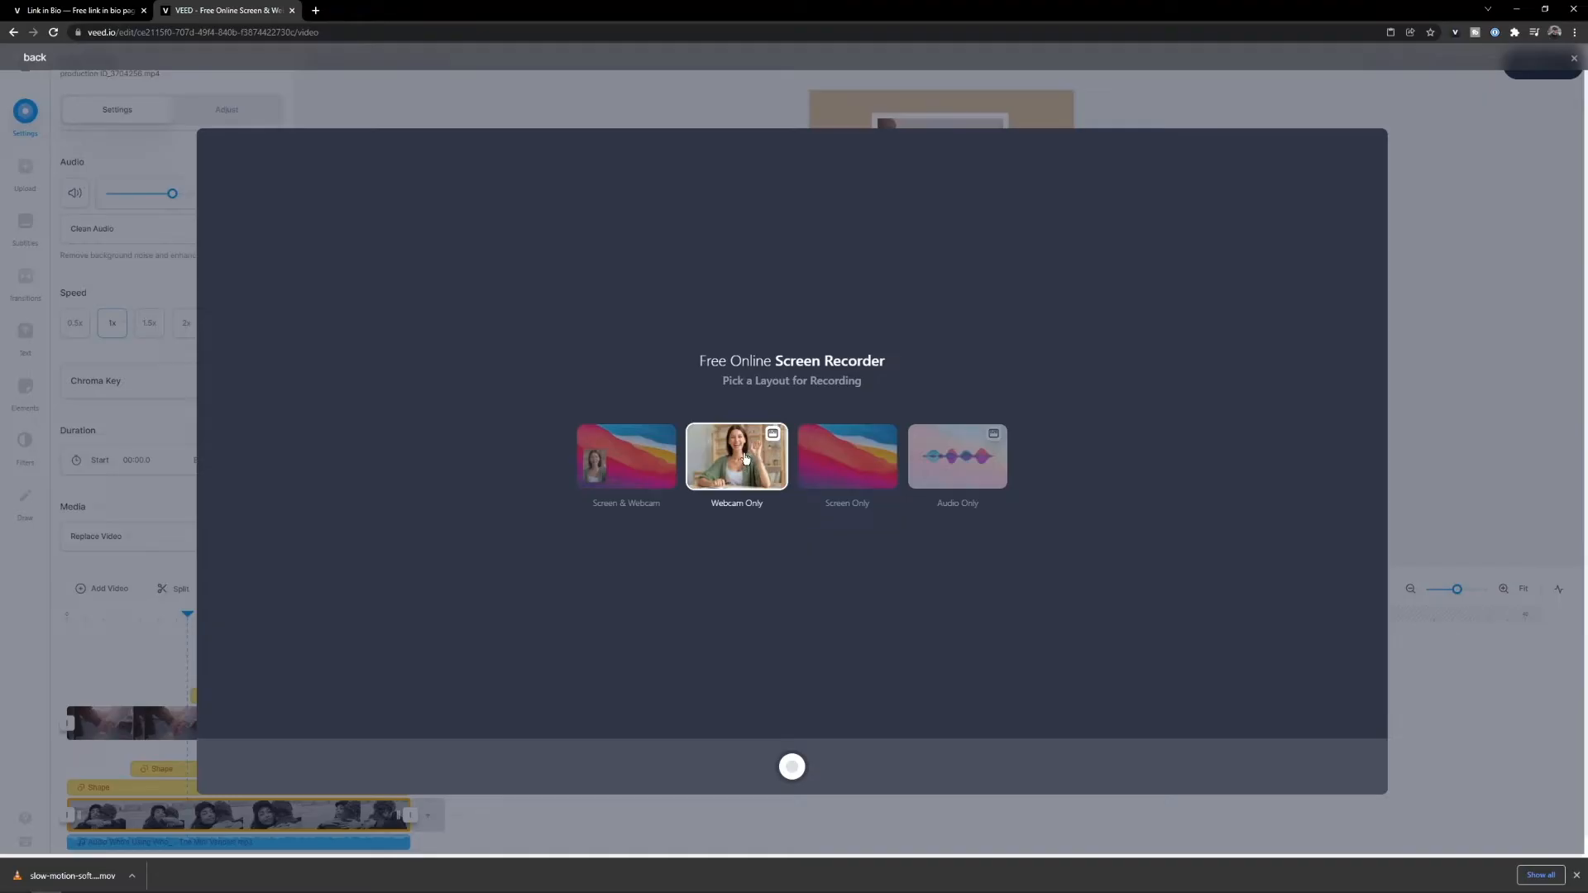
click(745, 459)
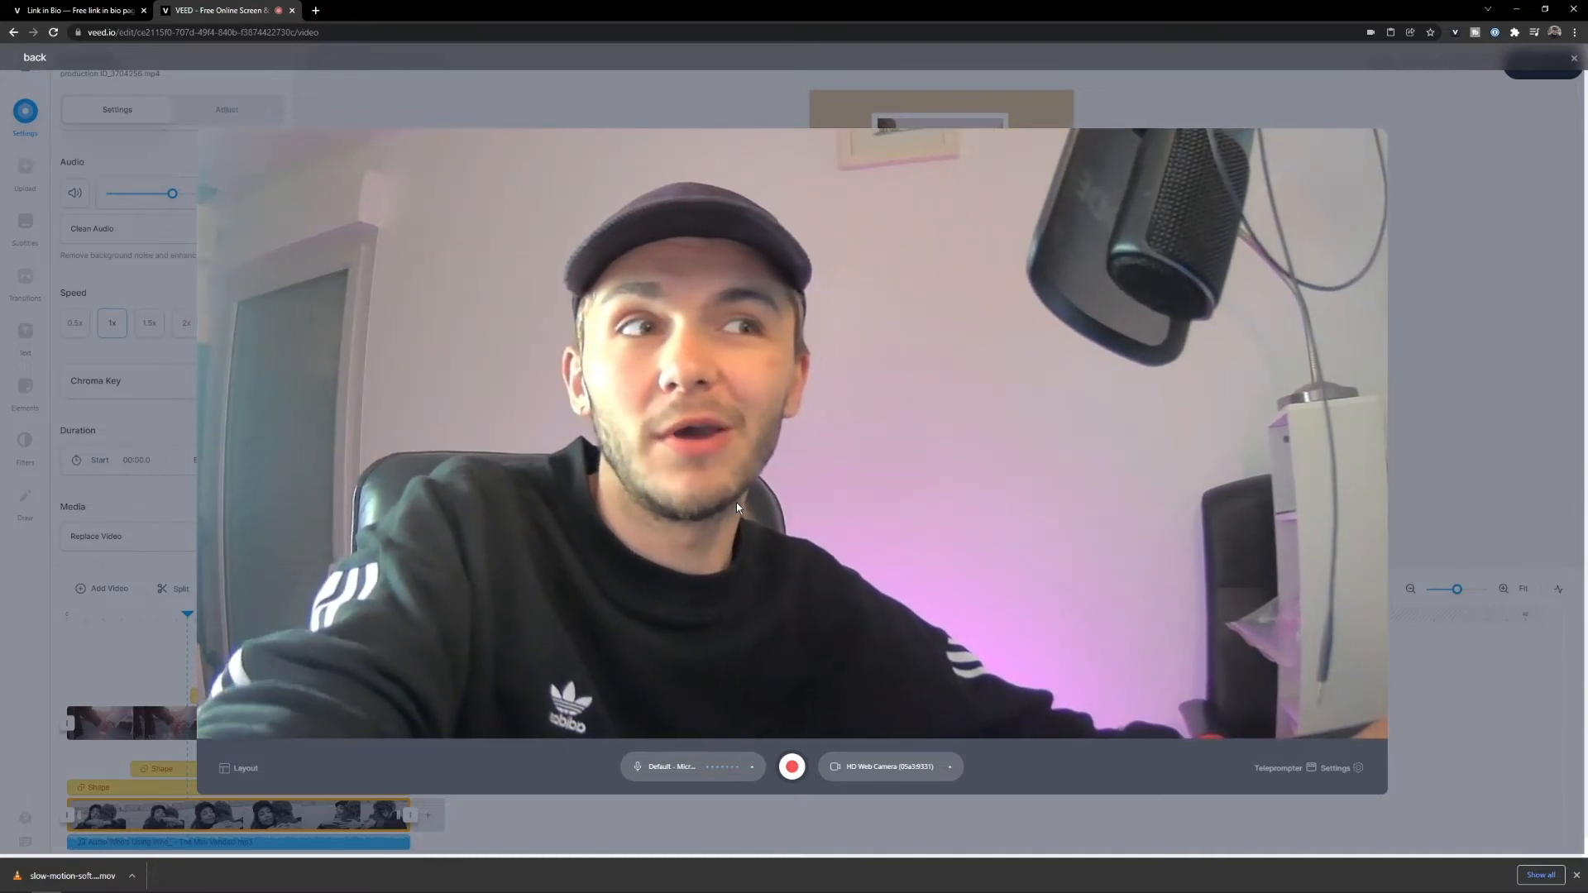
click(793, 769)
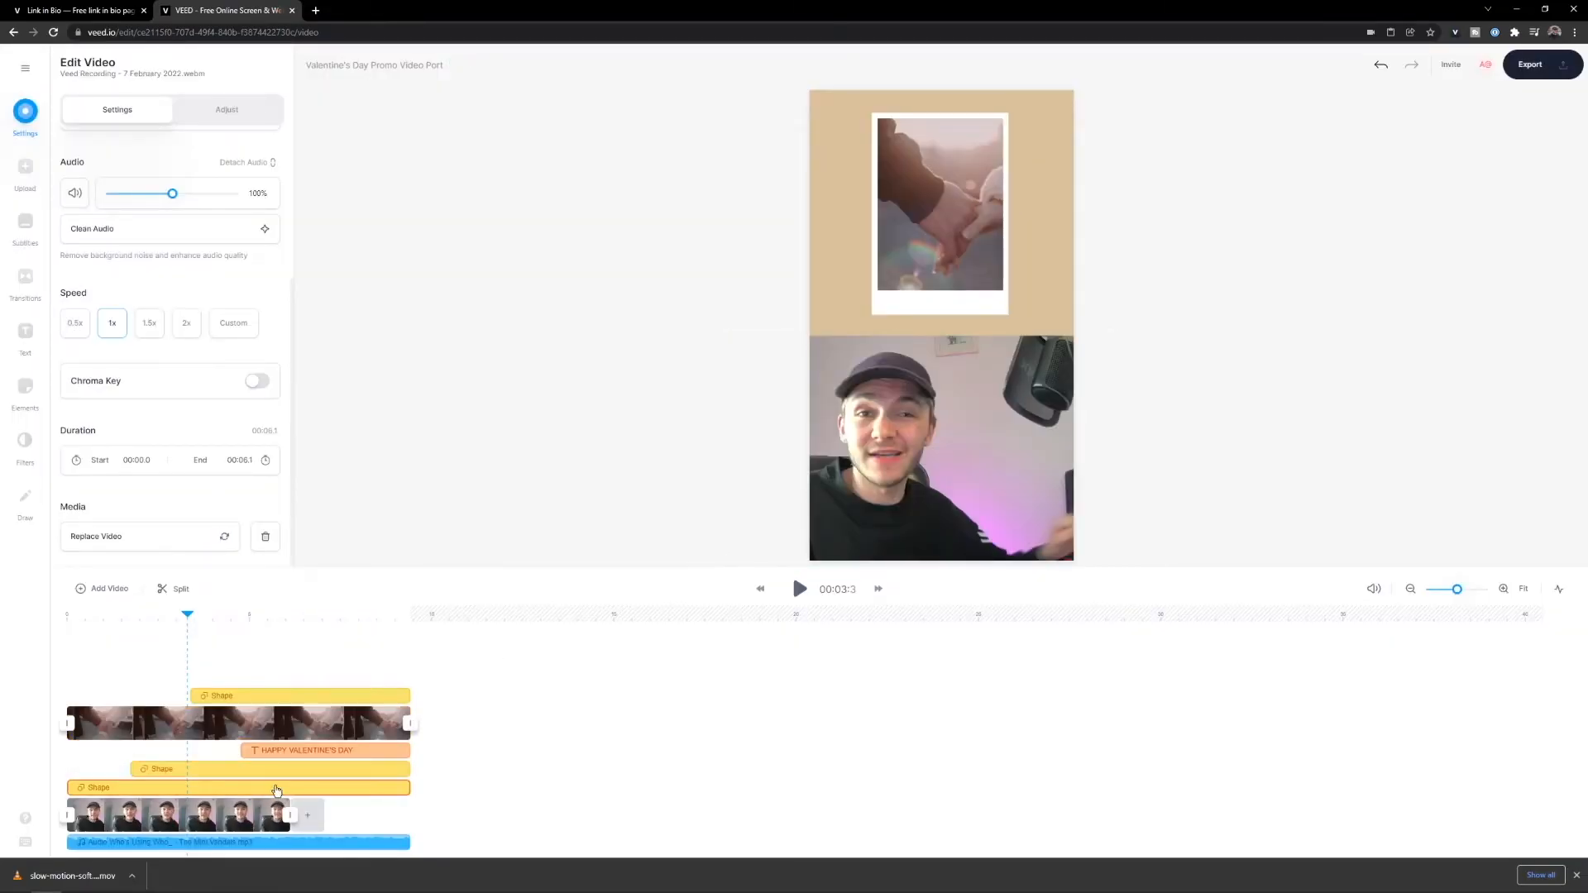
Replace the webcam clip with a fresh recording and shift it sideways so the speaker is centred in the frame
click(231, 813)
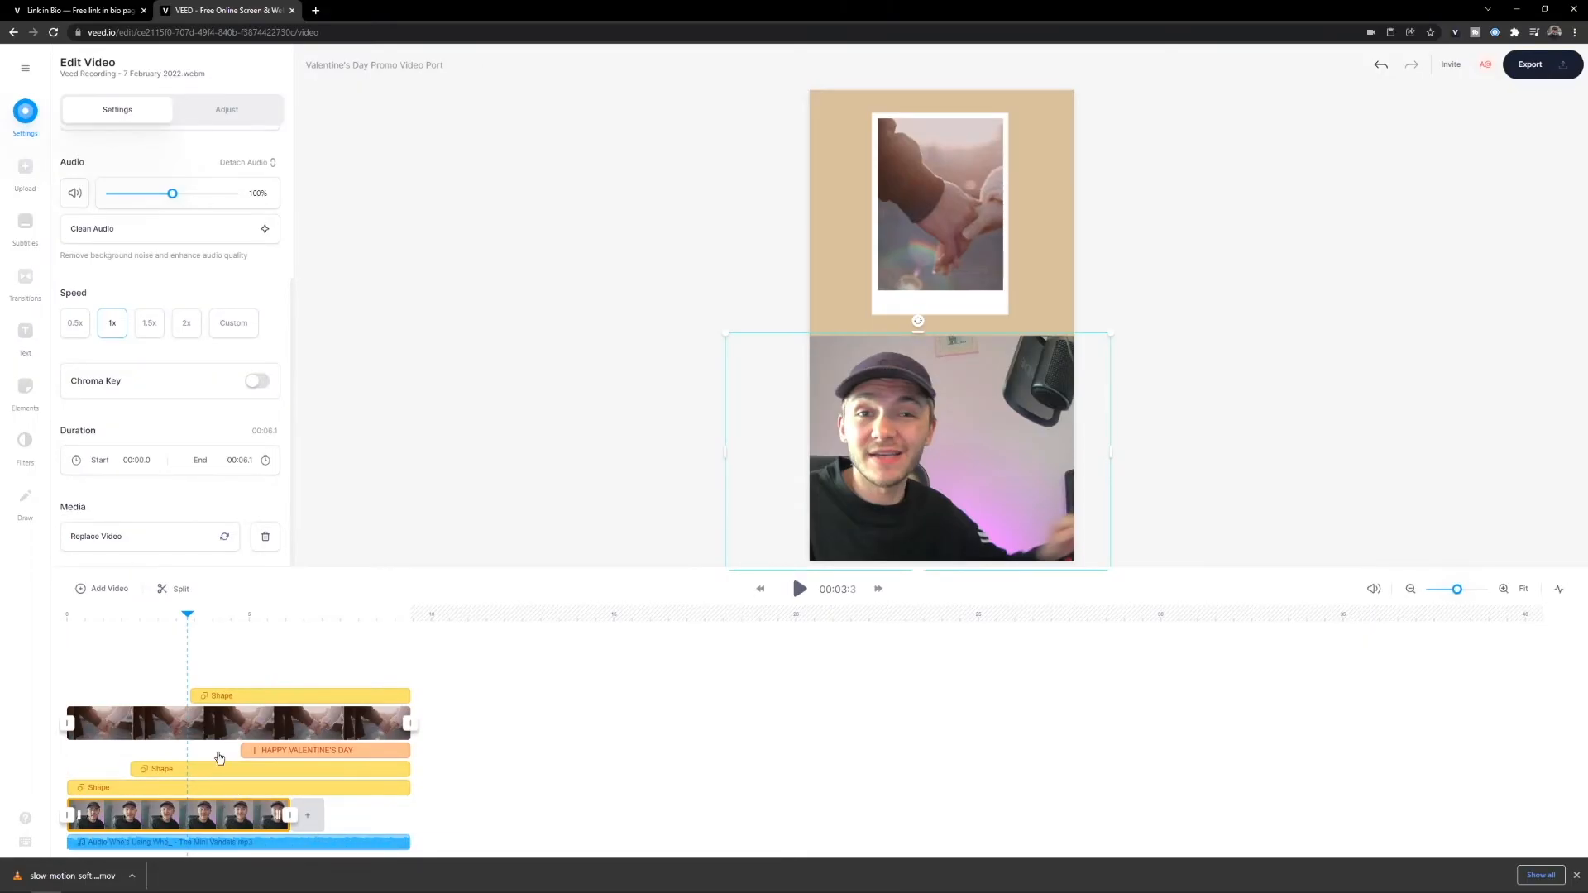
click(183, 540)
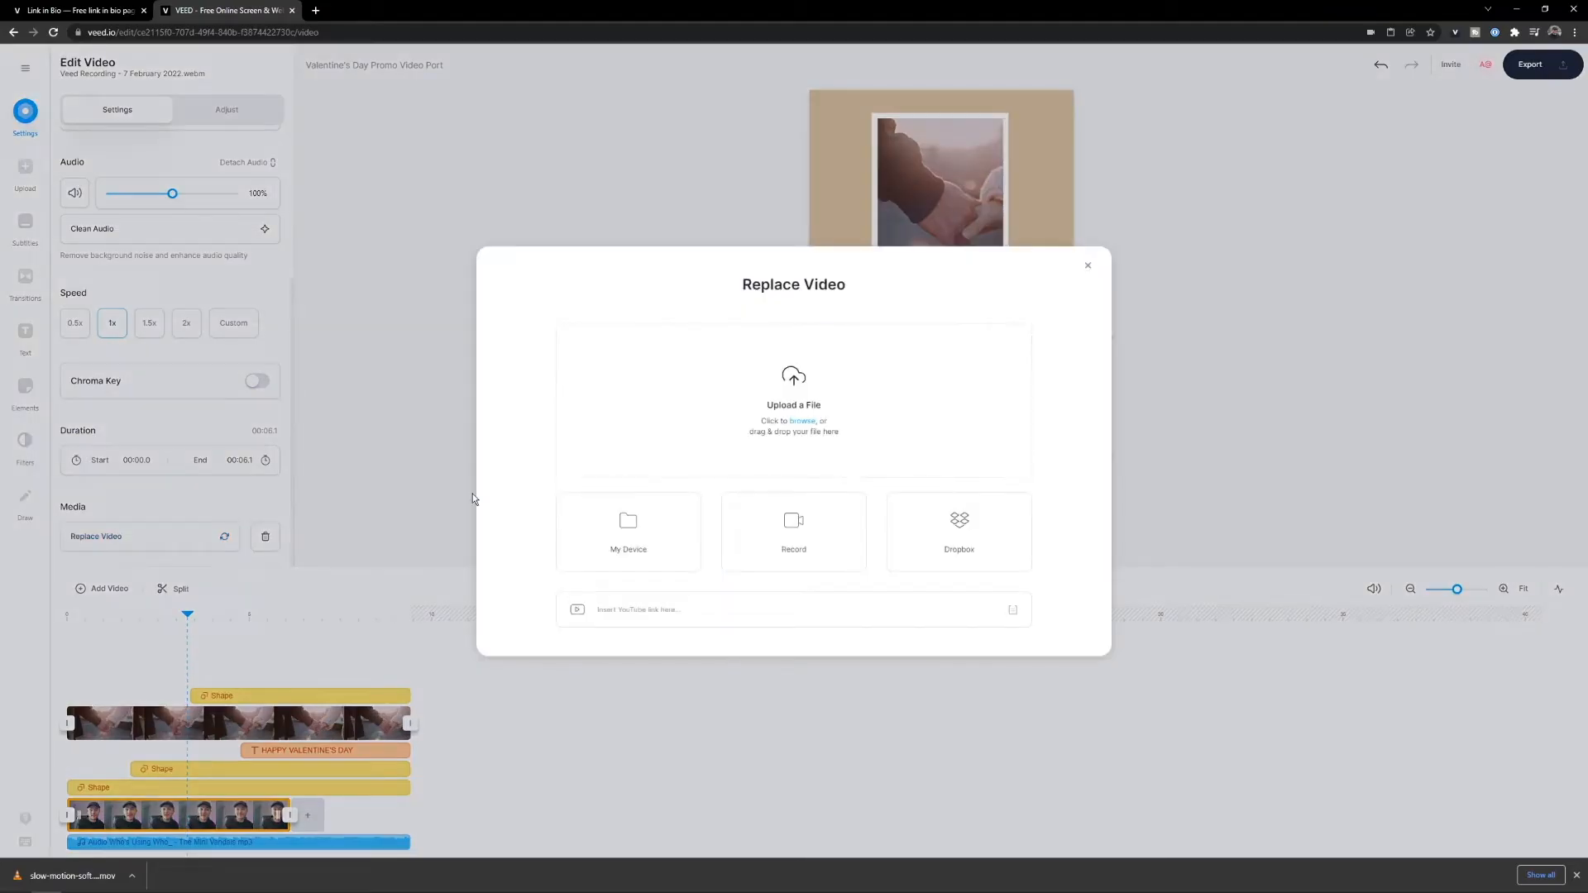
click(766, 515)
click(766, 514)
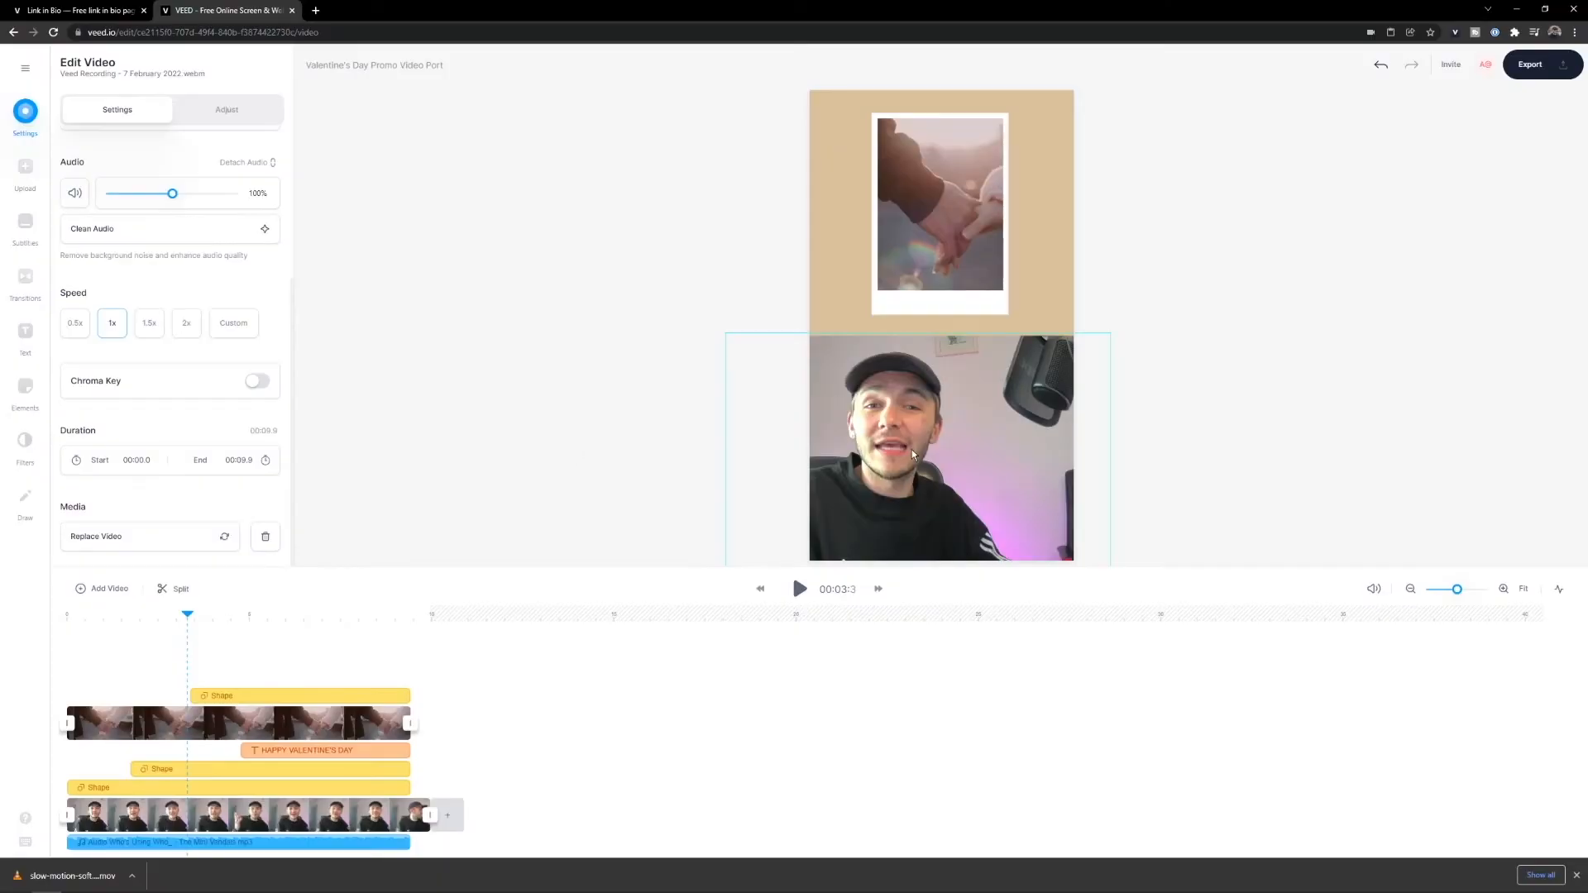
drag(867, 437, 919, 438)
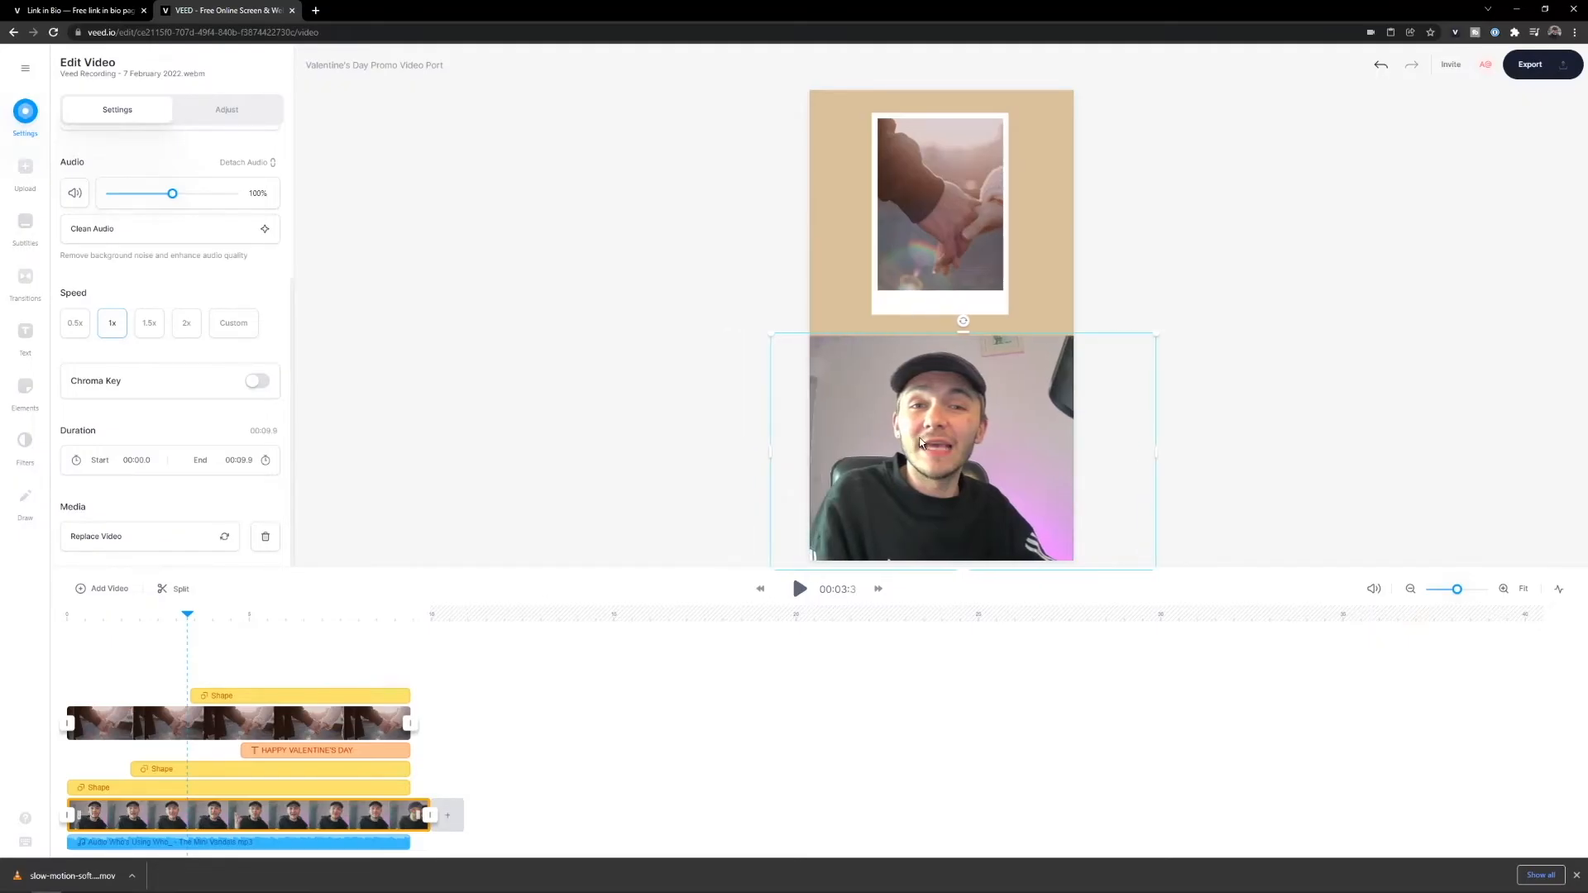
Play the video from near its start and lower the background music's volume to 5%
click(74, 614)
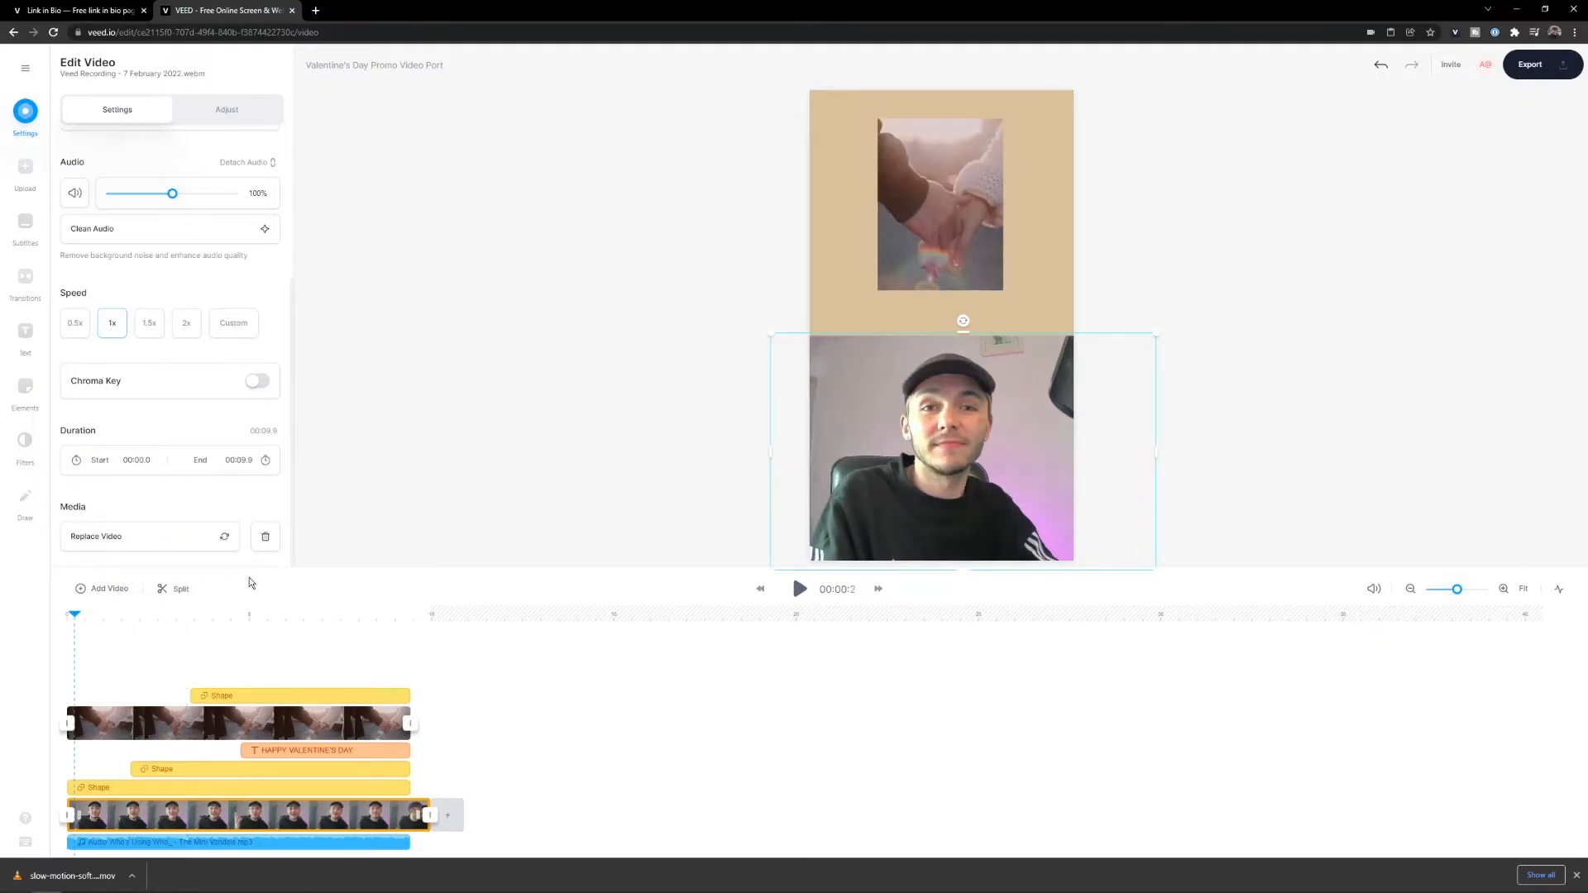
click(800, 589)
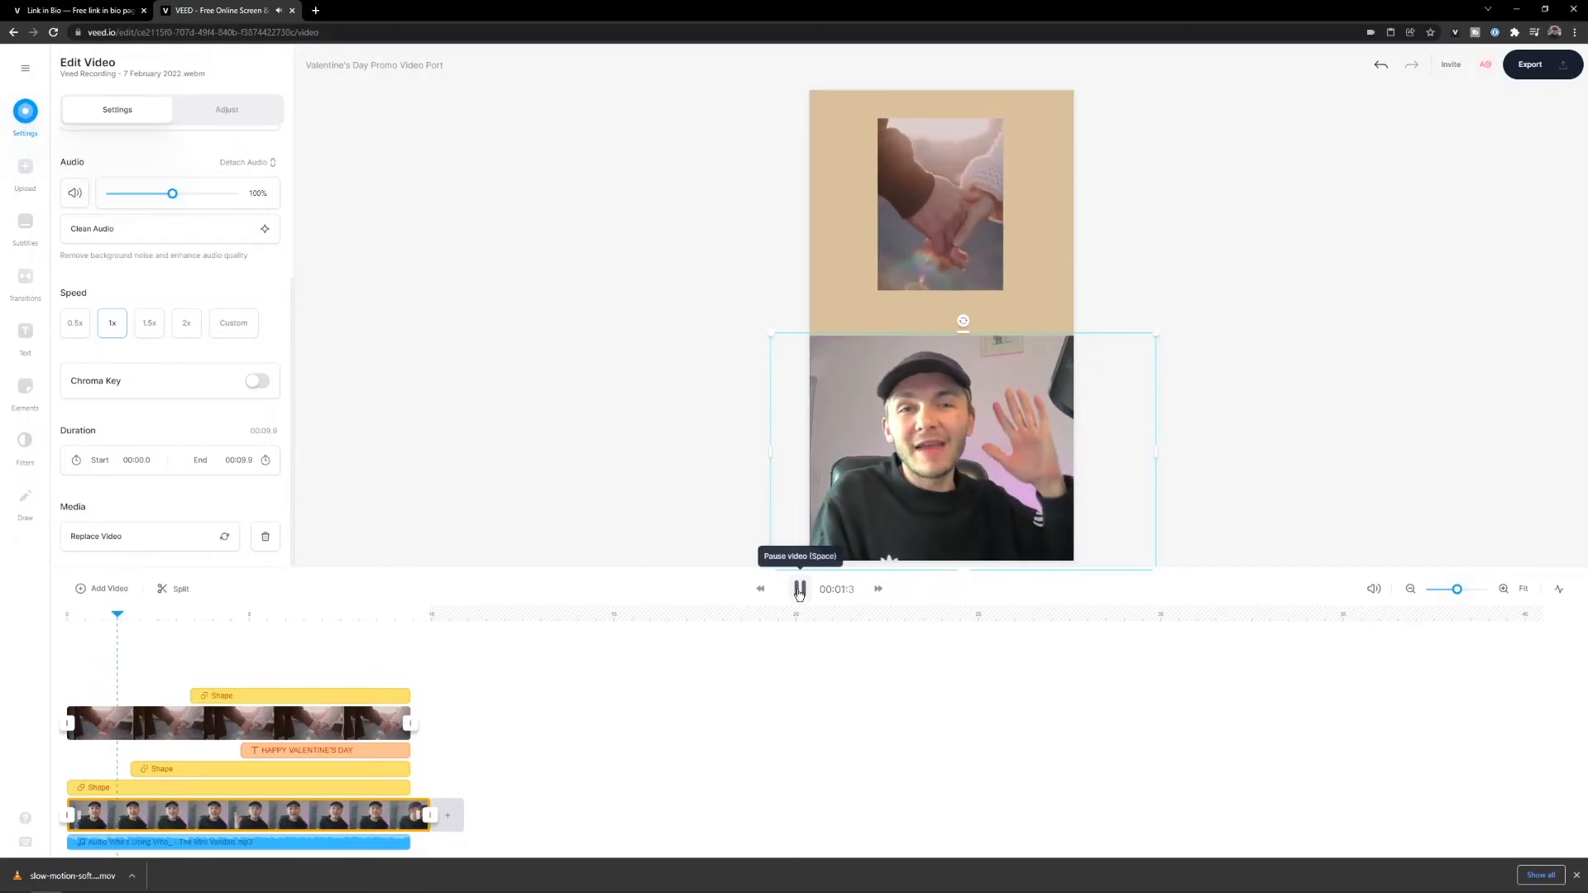
click(252, 844)
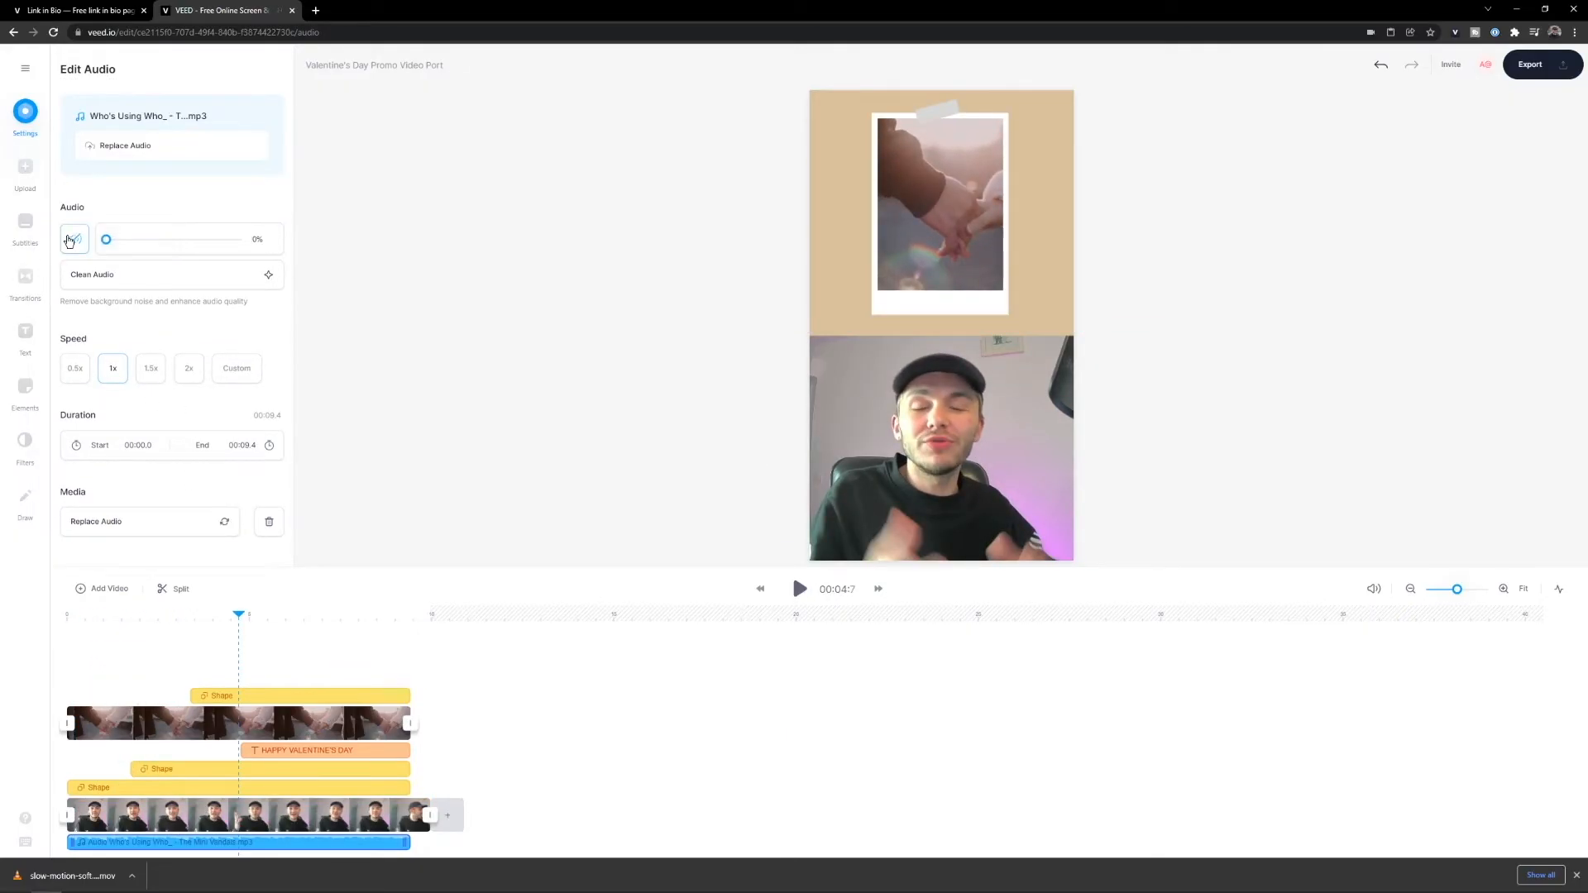
click(799, 589)
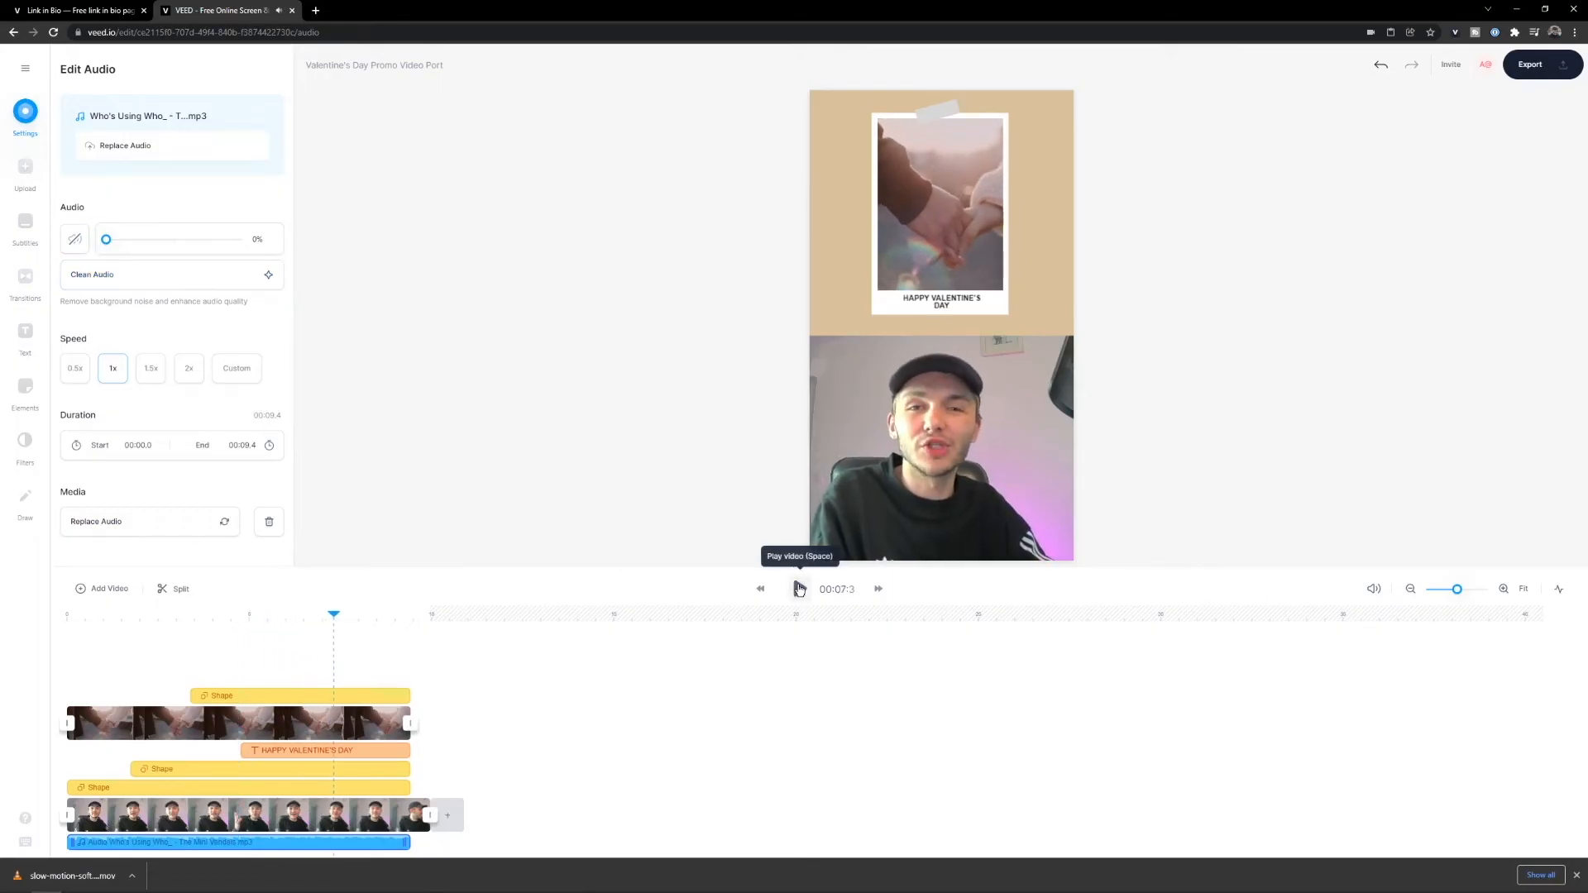
click(799, 589)
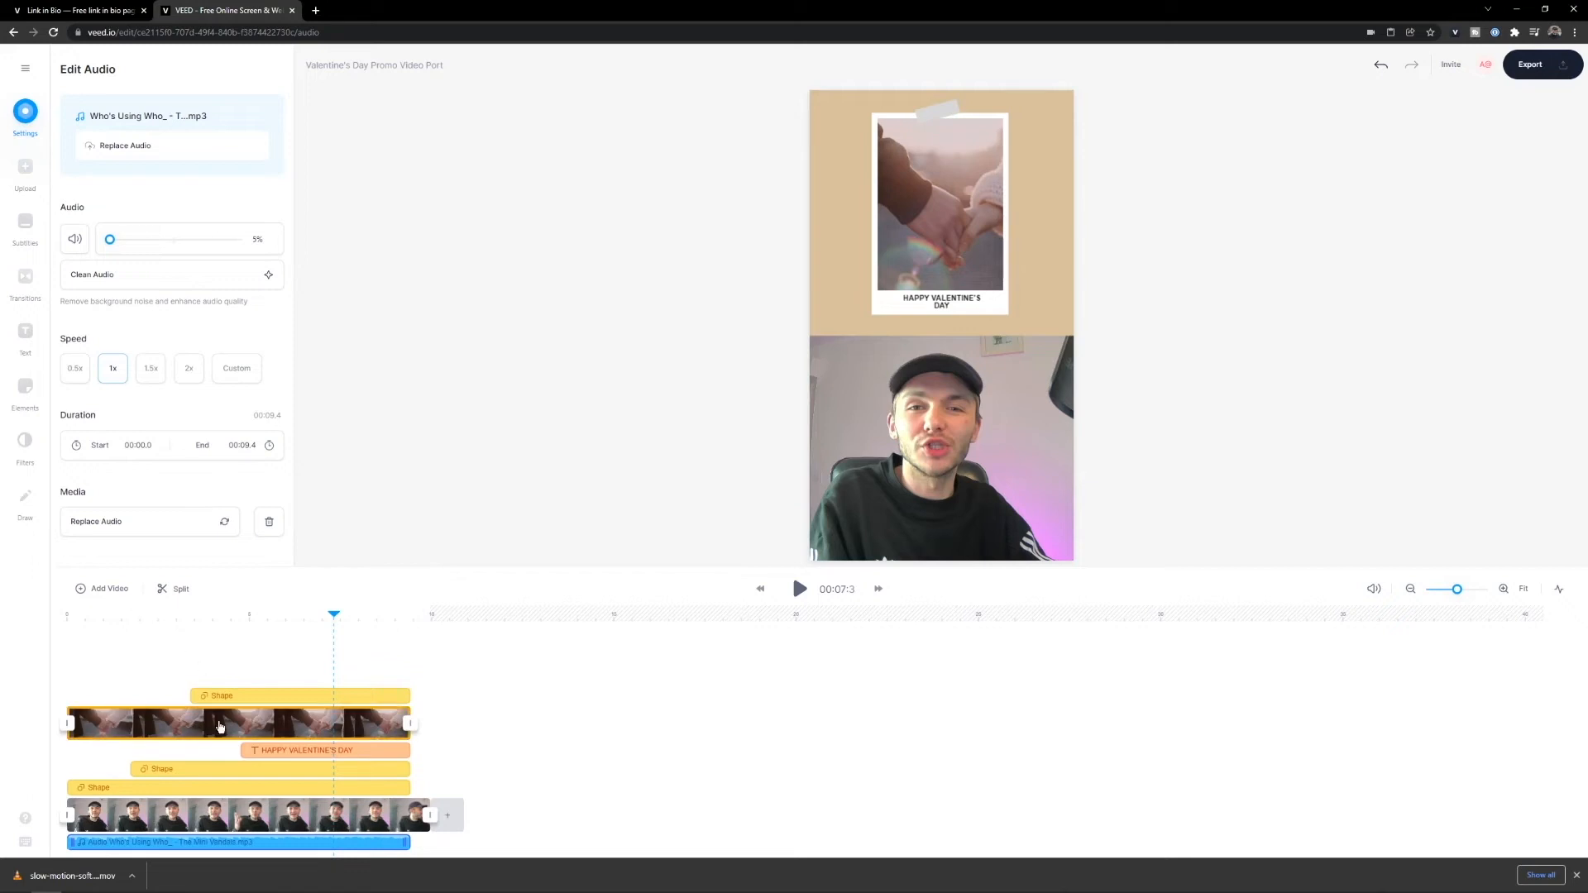
Show the audio waveforms and trim the webcam clip's end to 00:08.1, just after the speech finishes
click(299, 821)
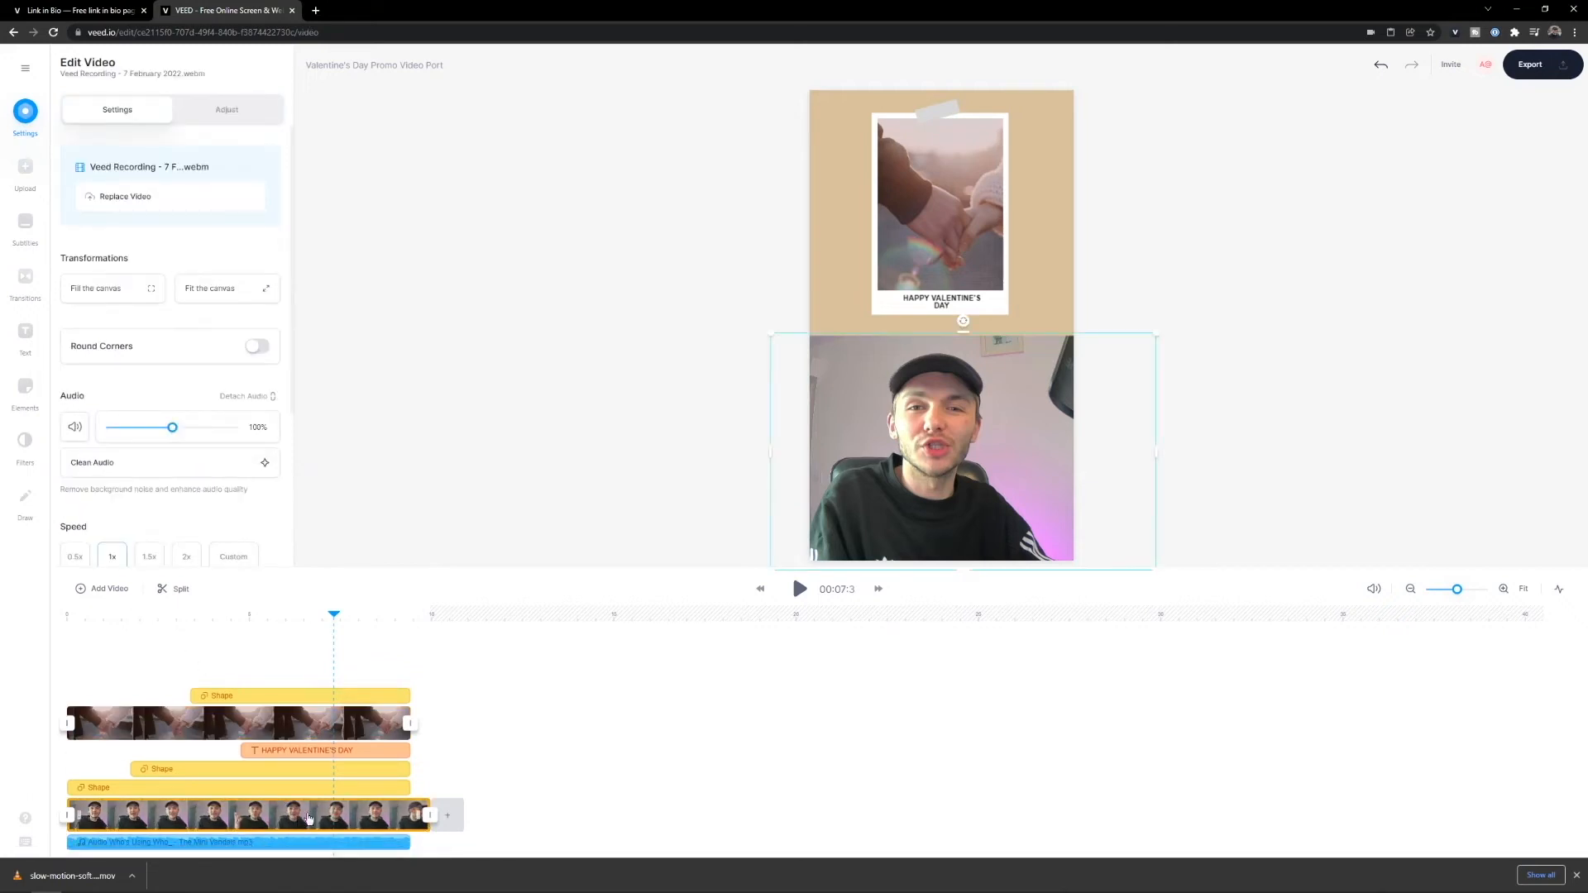
click(1560, 591)
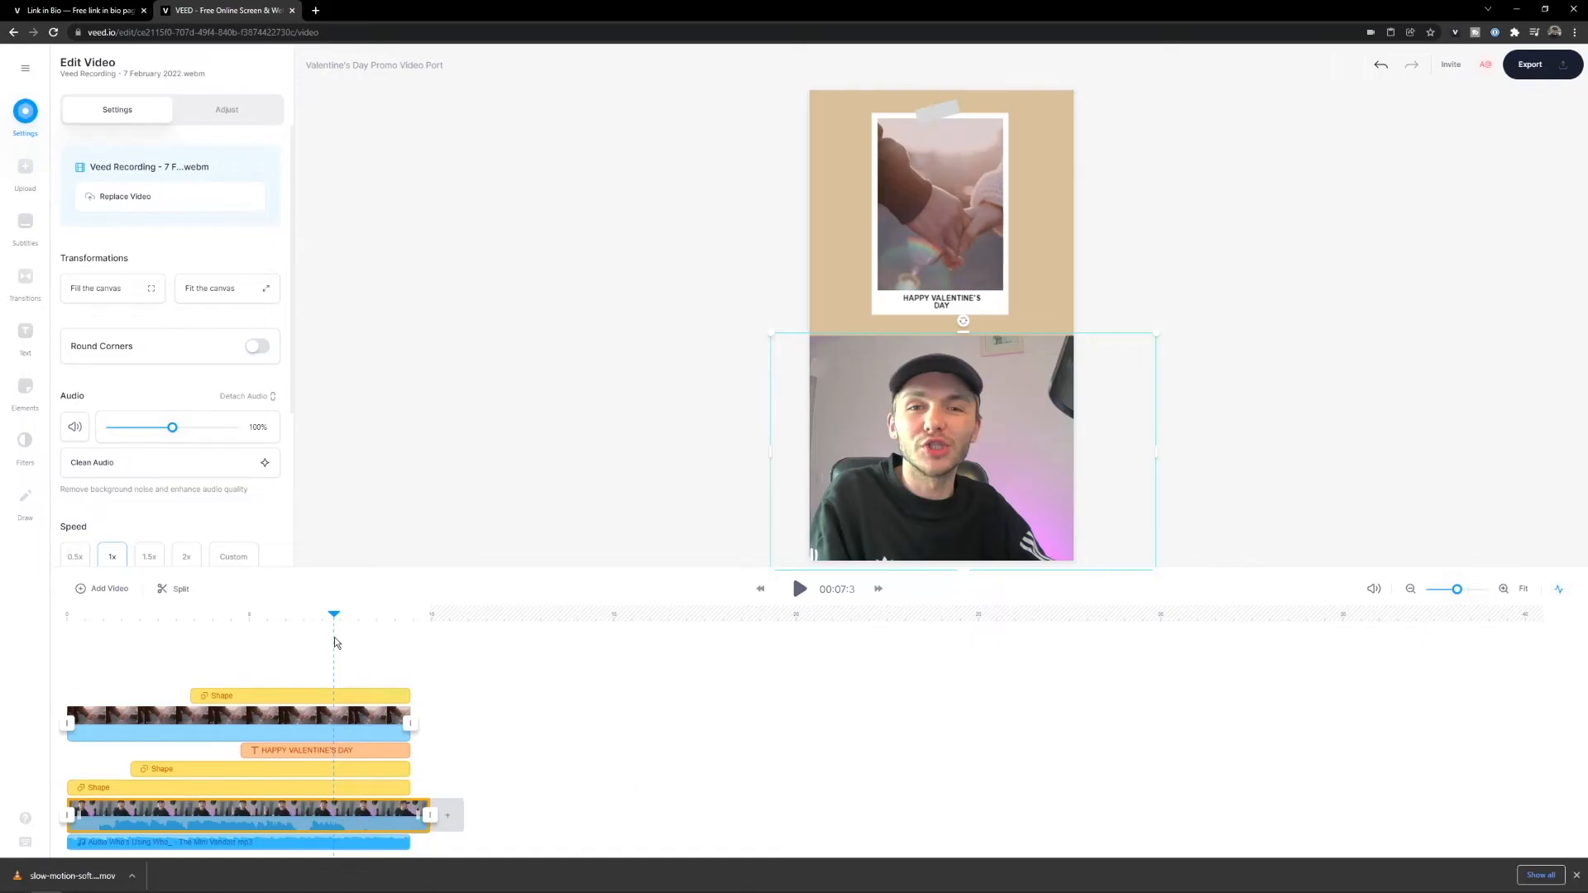
click(371, 613)
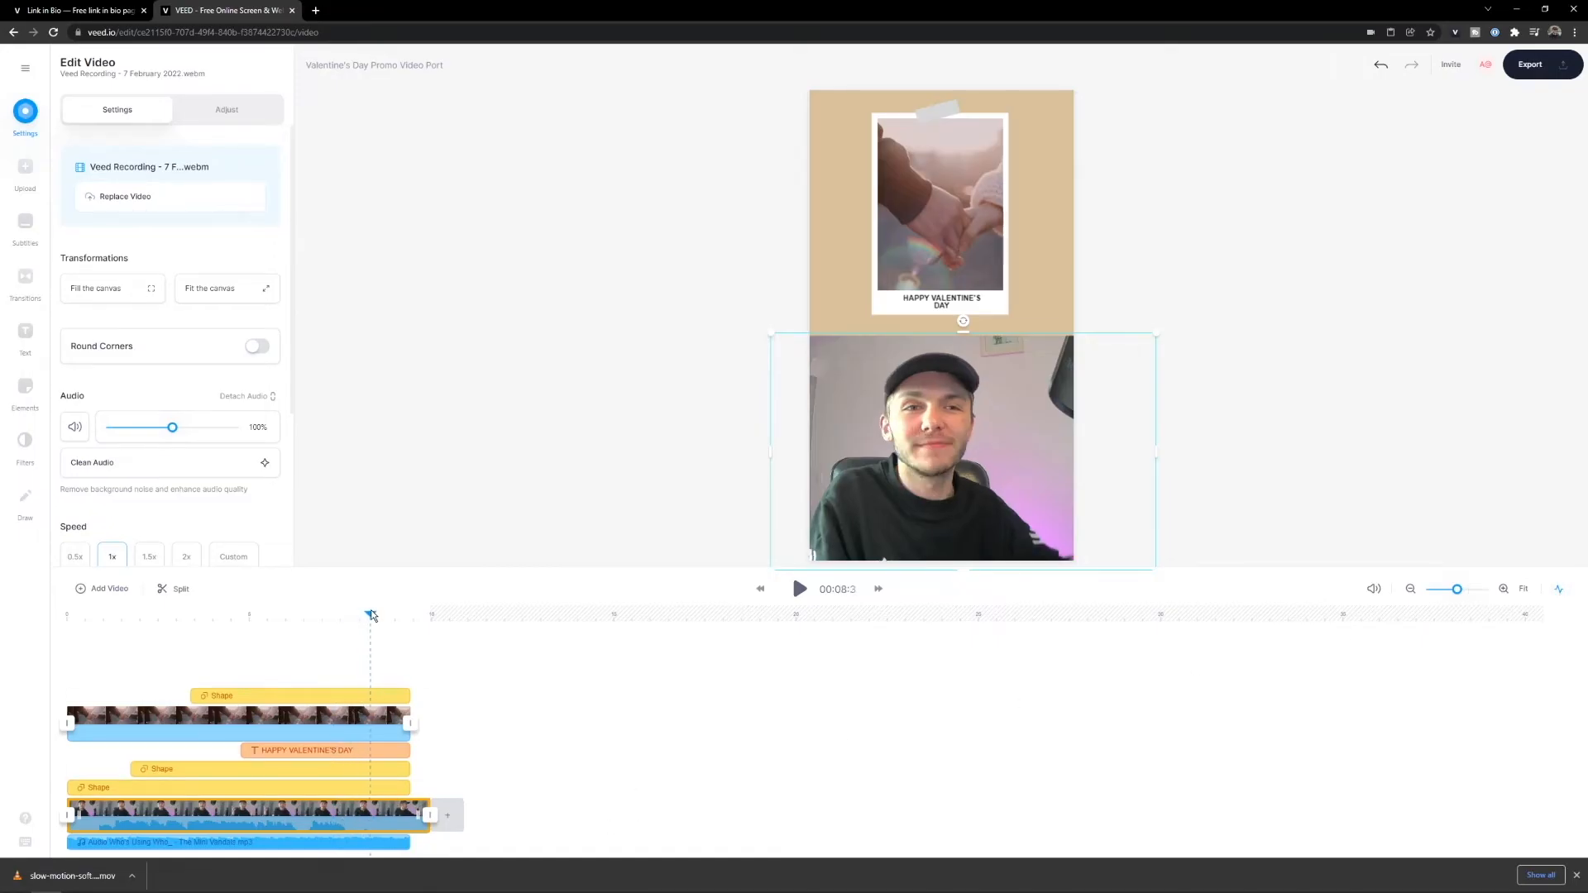
click(367, 614)
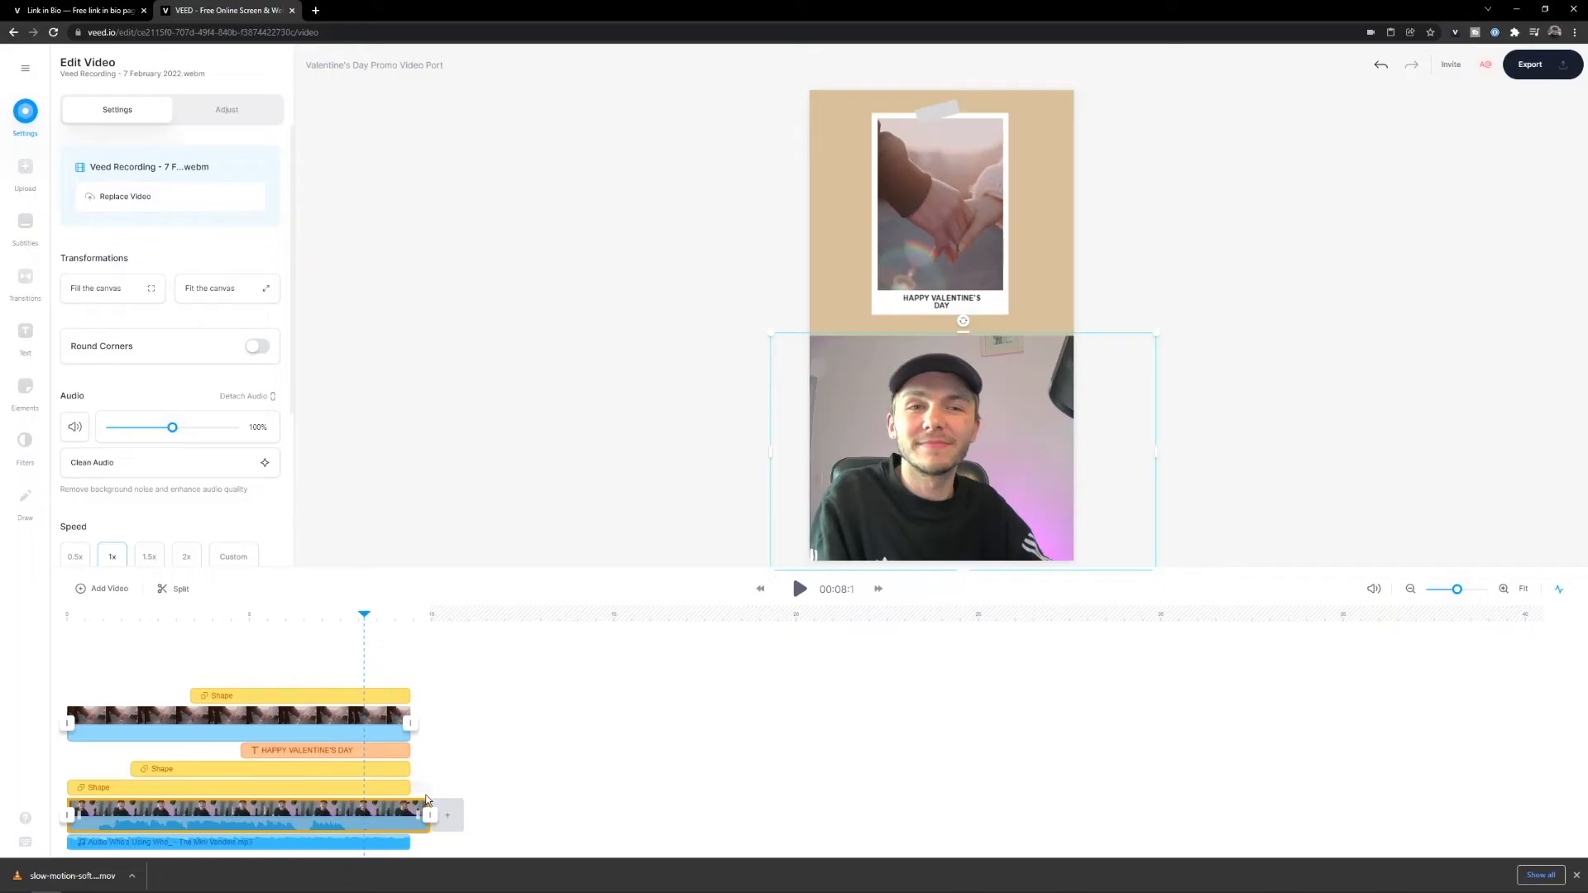
drag(429, 815, 364, 815)
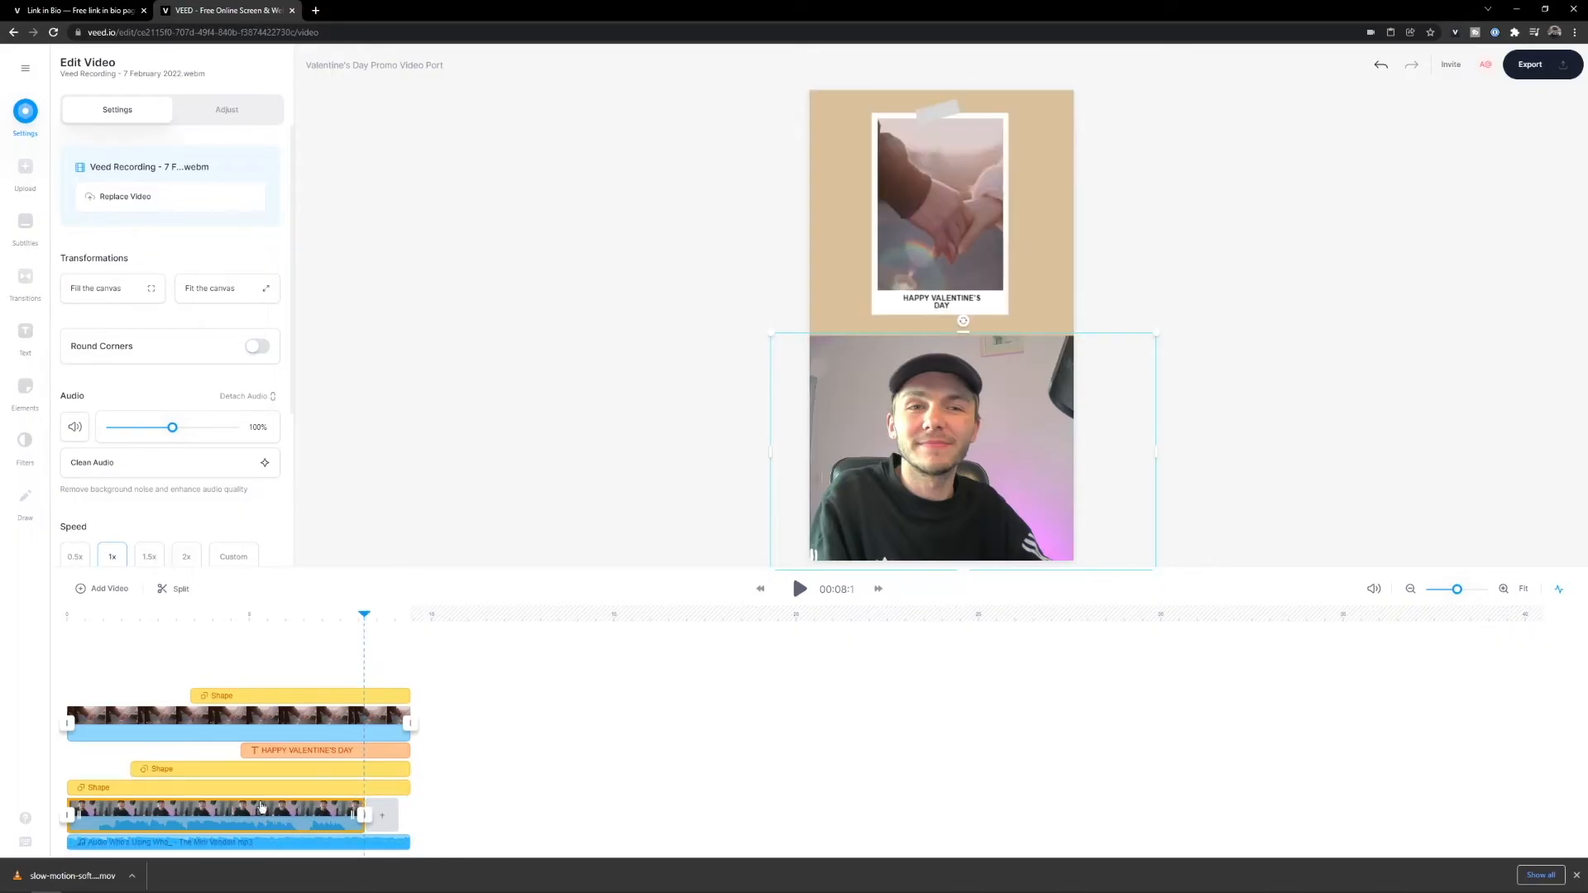
Trim the pause before the greeting off the webcam clip's beginning and place the clip at 00:00.0
drag(254, 813, 295, 813)
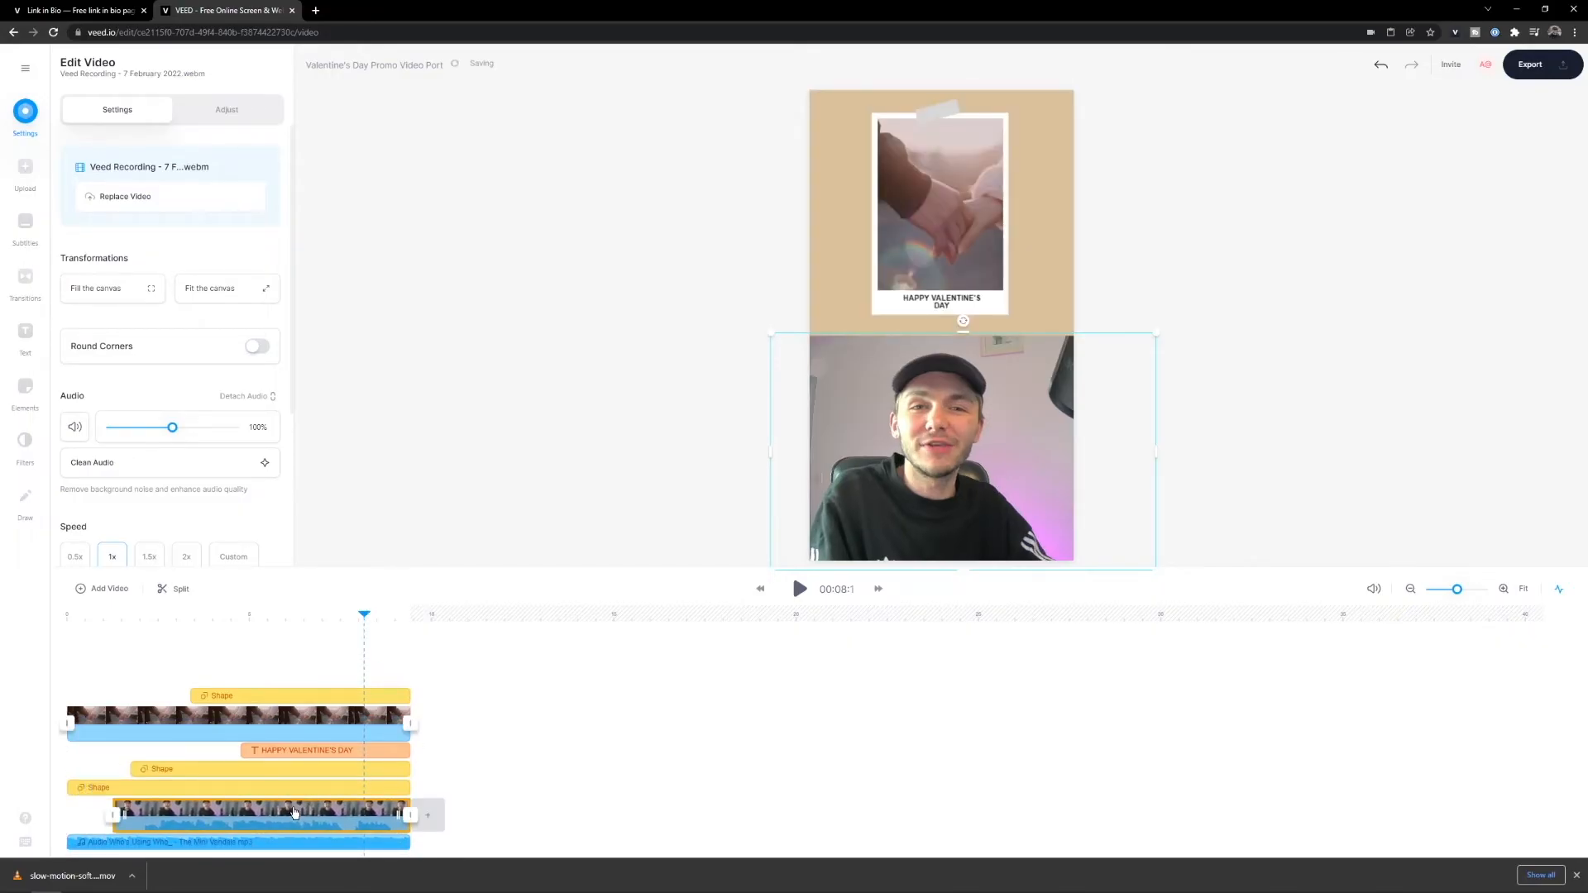
click(67, 614)
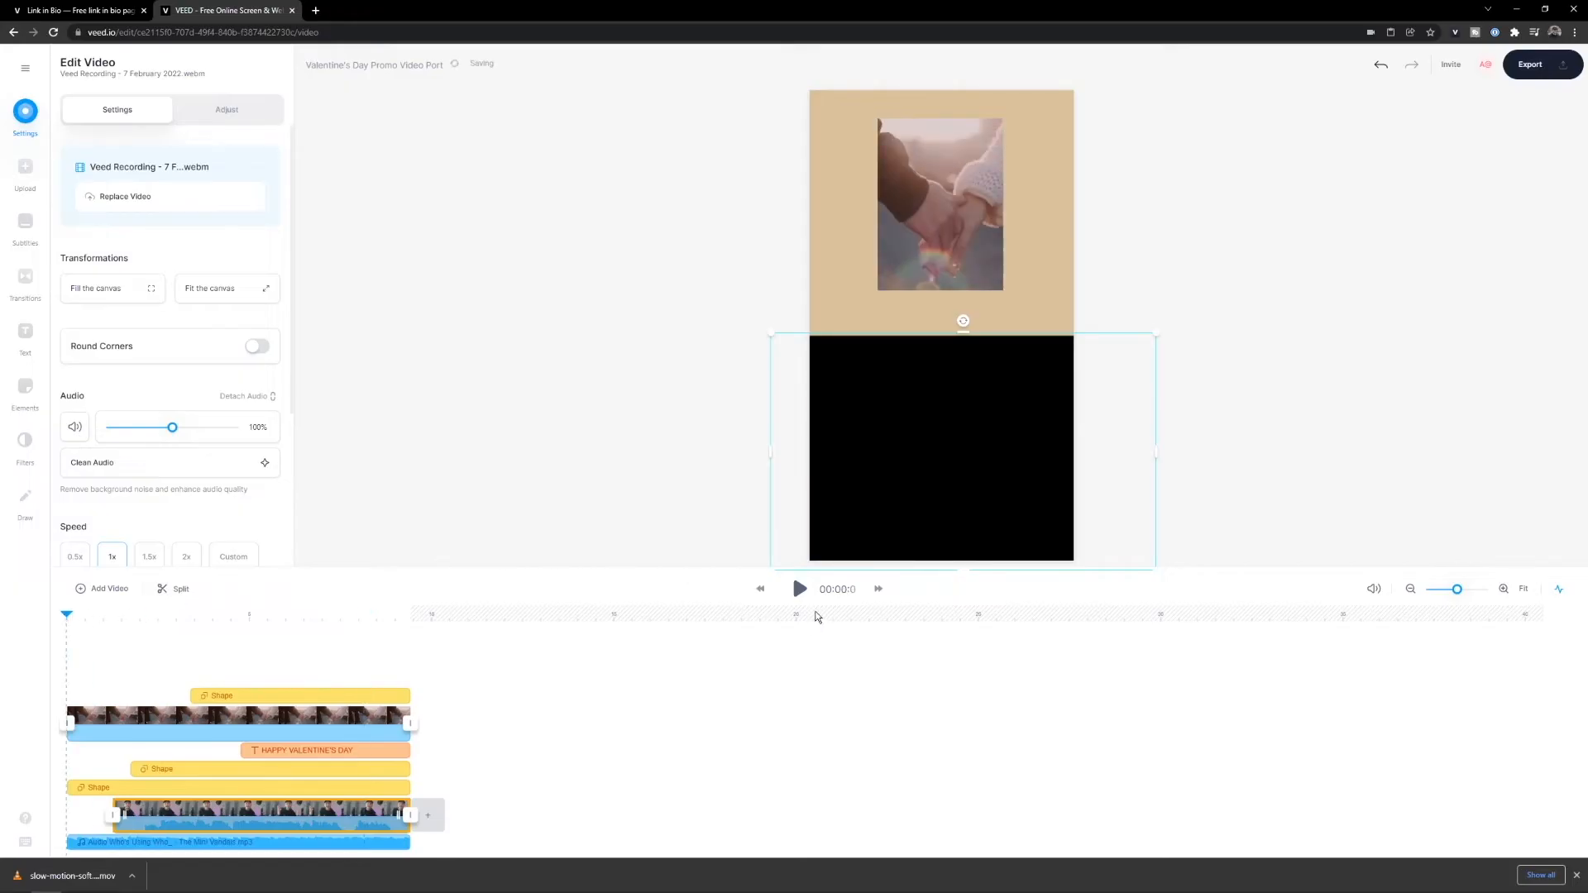
click(662, 511)
click(798, 589)
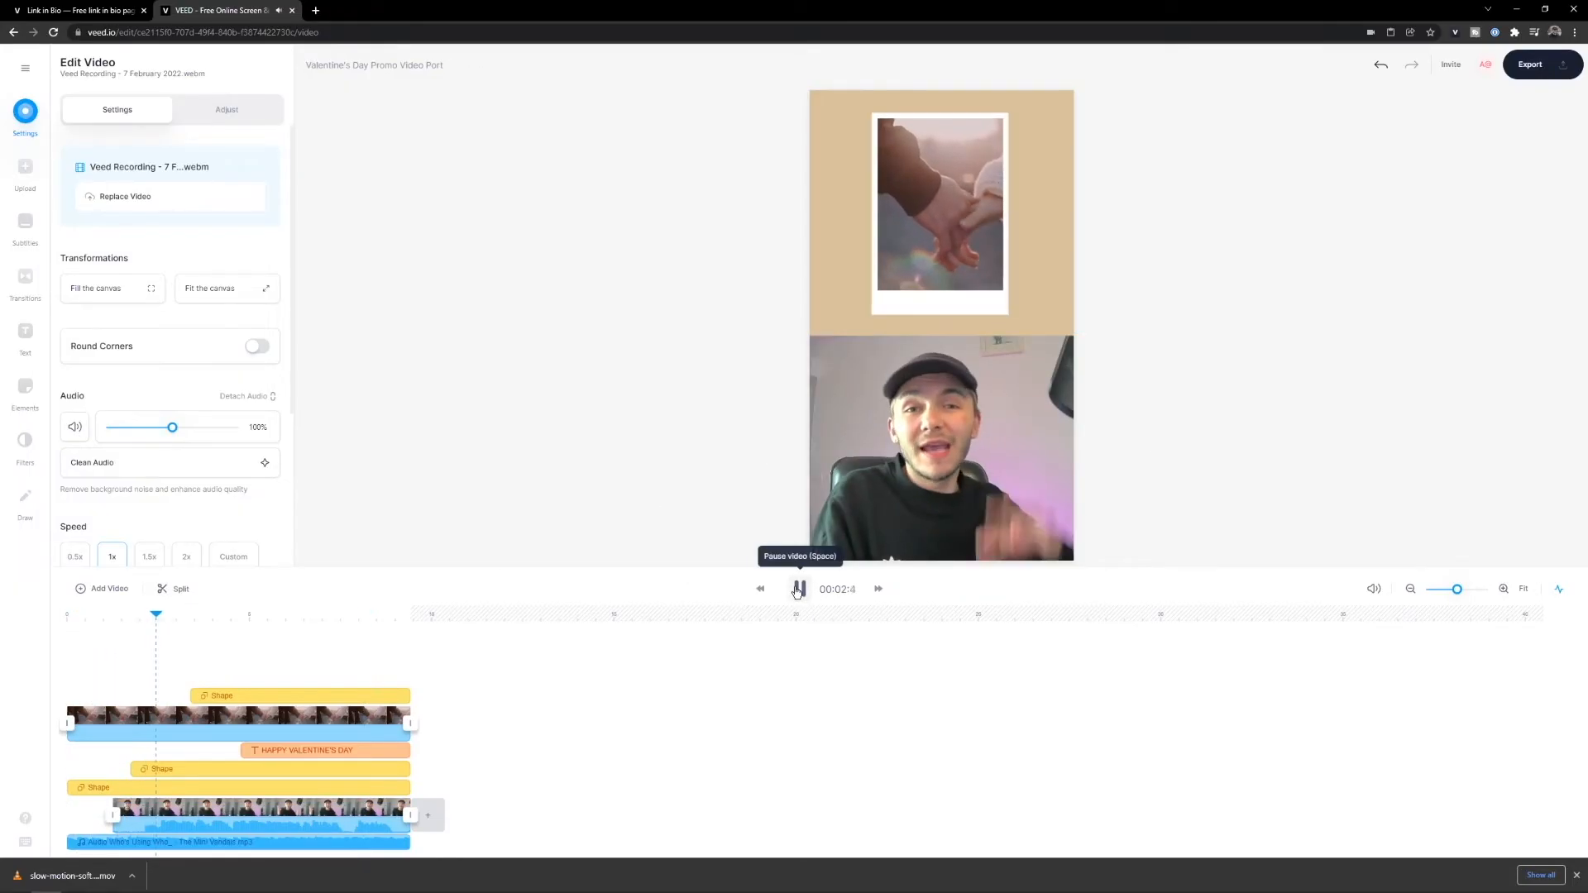
click(799, 588)
drag(116, 802, 160, 814)
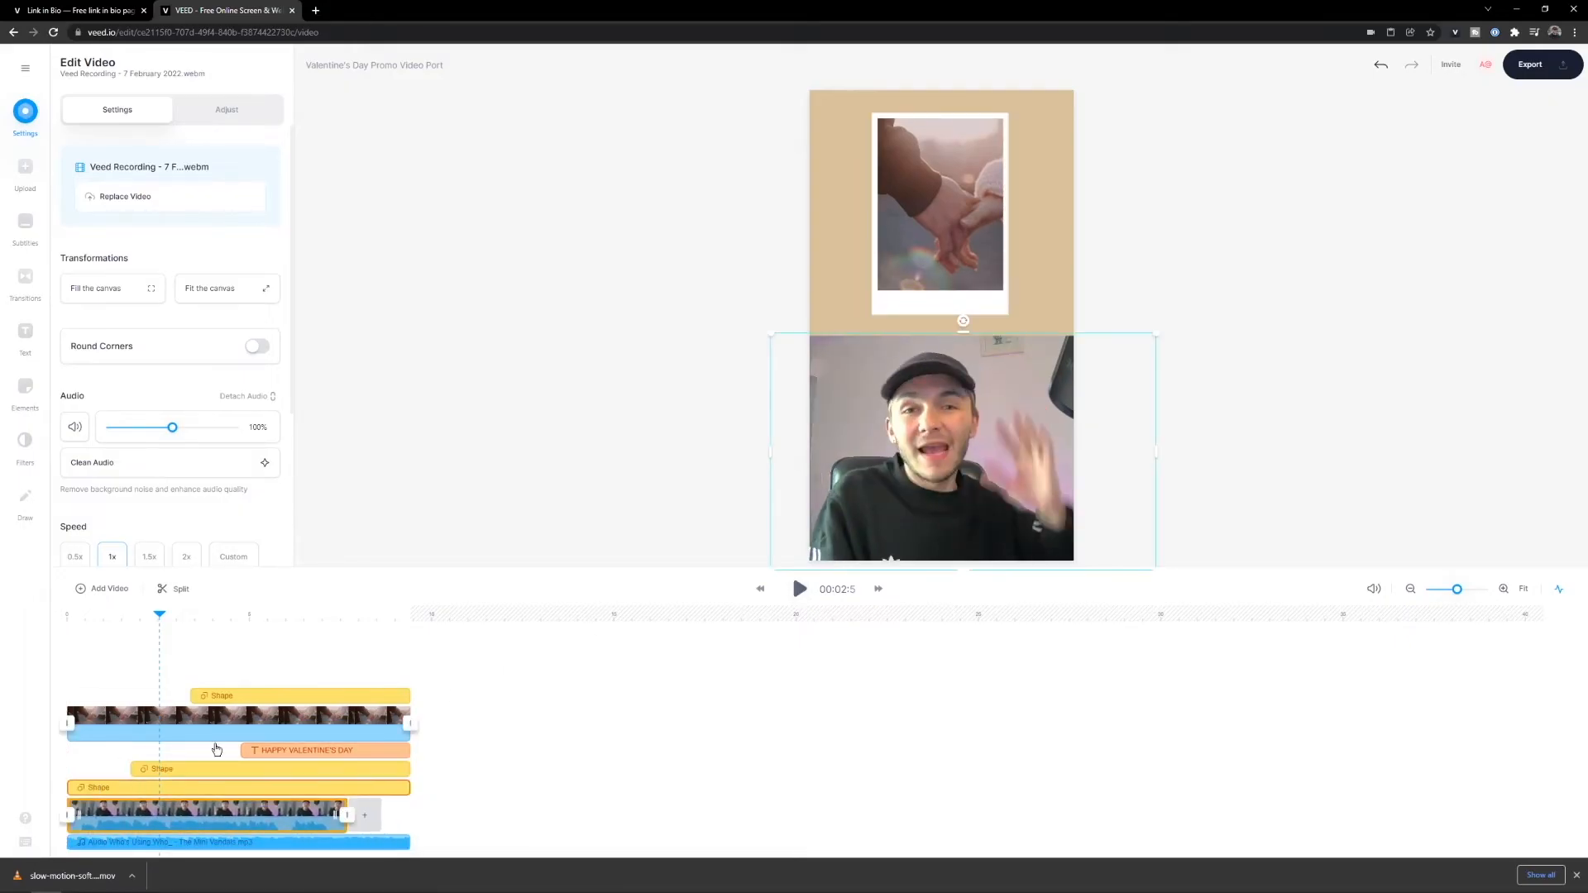
Add a headline title reading "Happy Valentines Day!!!" starting at 00:07.7, where the webcam clip ends
click(355, 617)
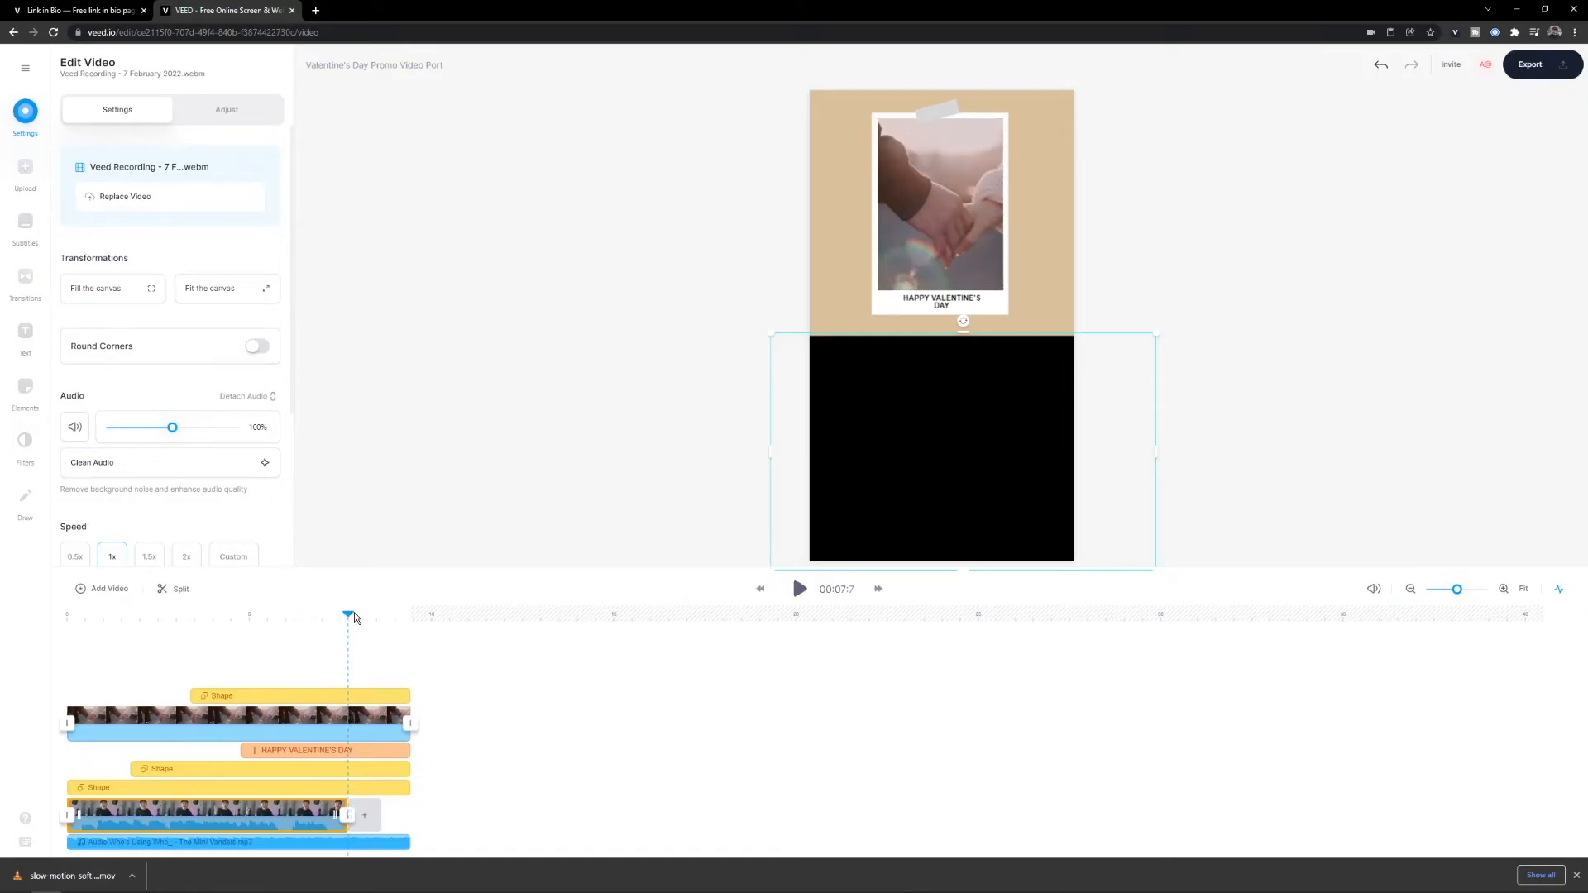
click(342, 617)
click(349, 615)
click(26, 328)
click(183, 112)
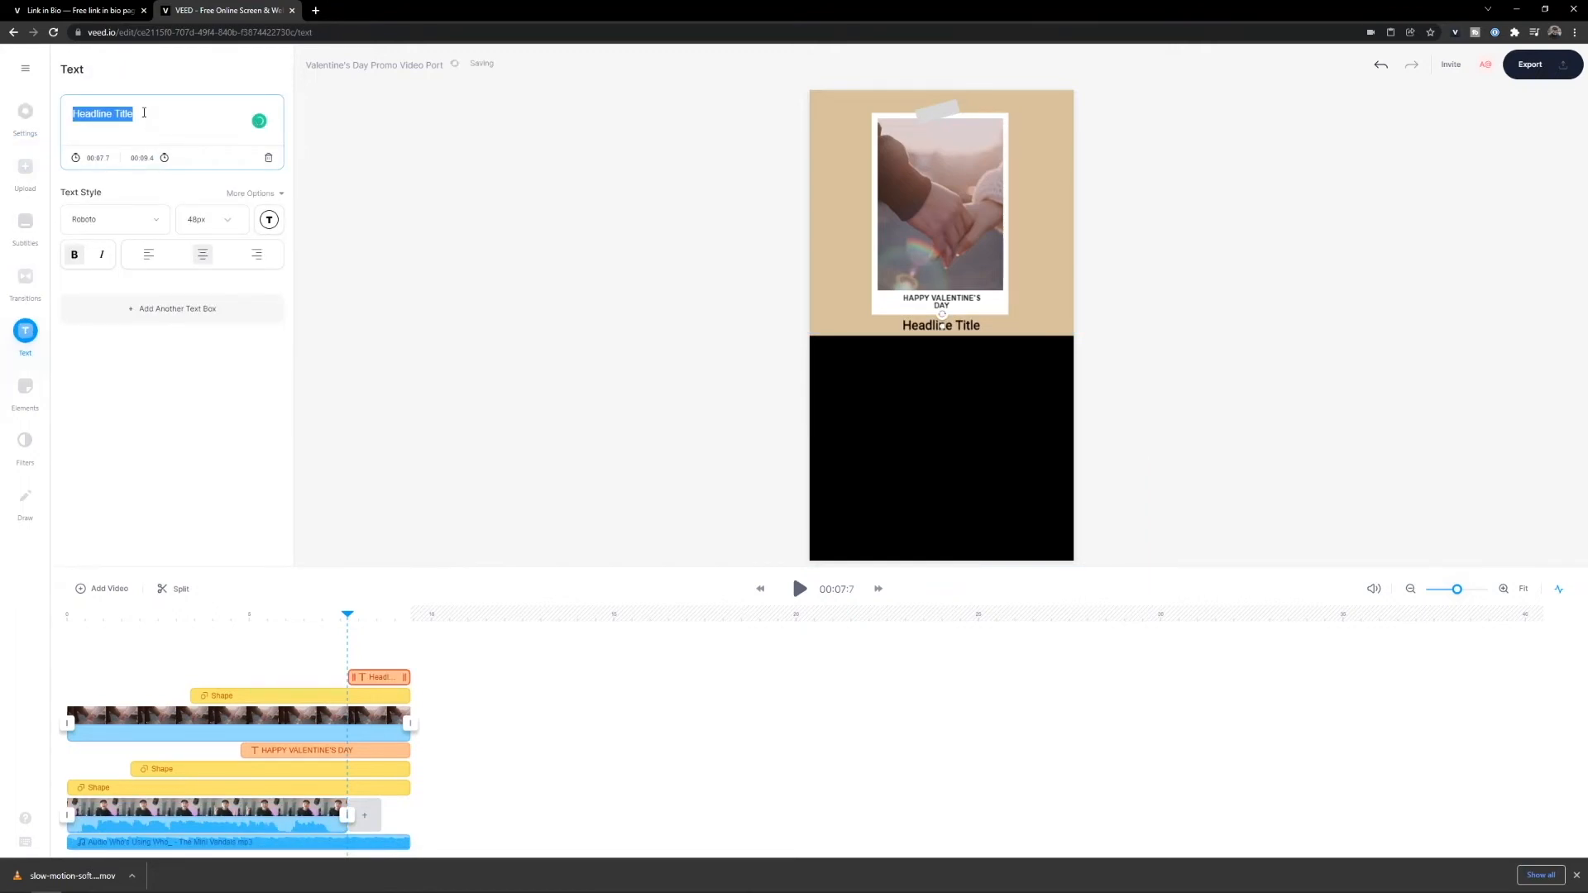
text(Happy Valent)
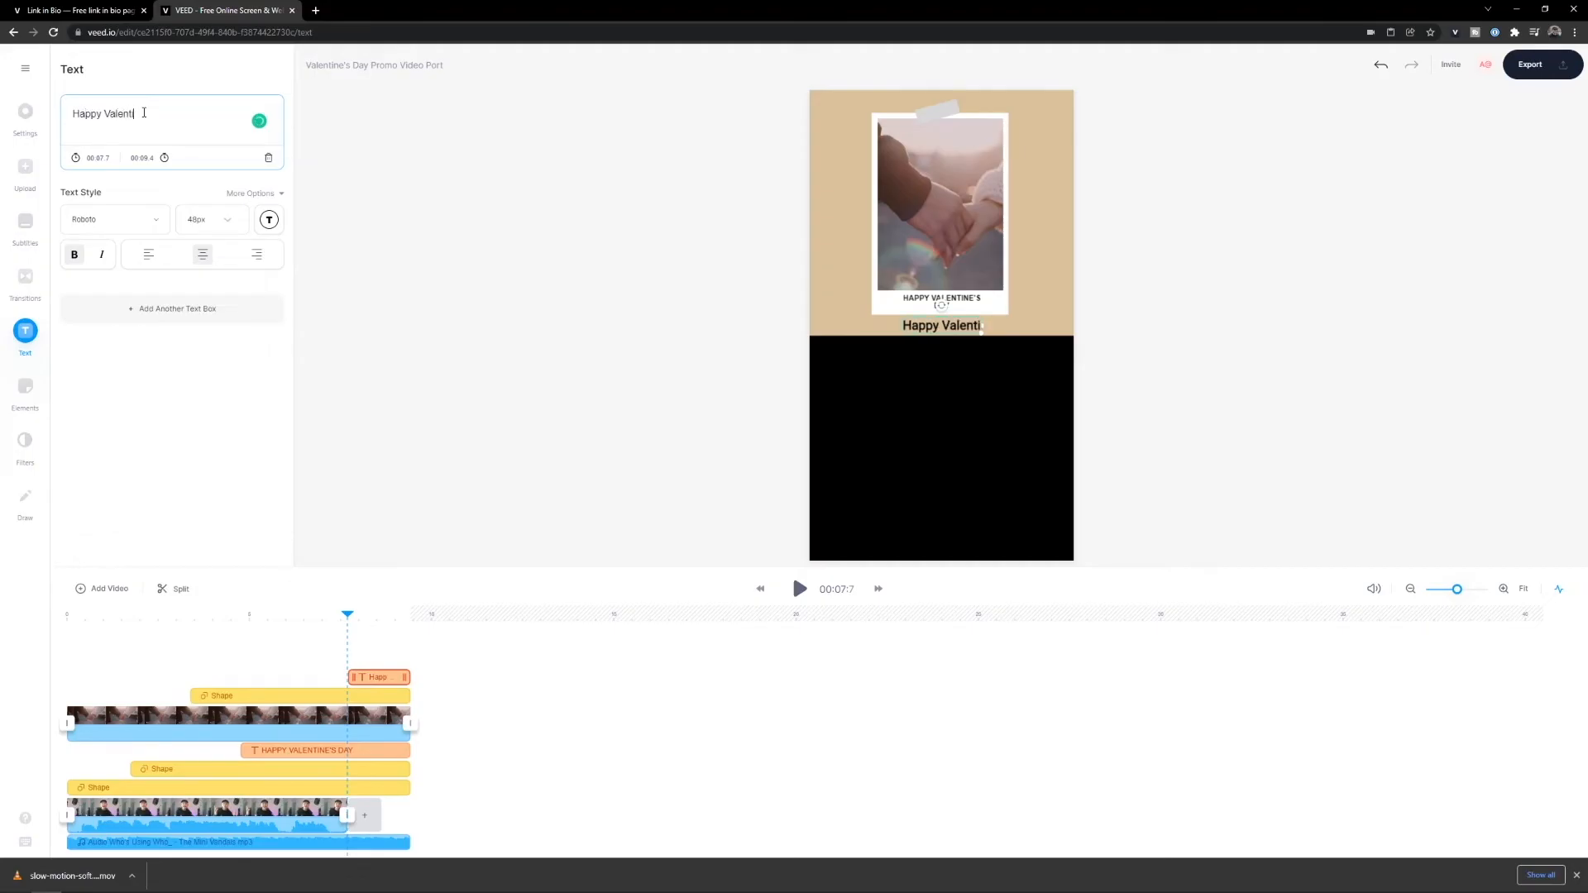
text(ines Day!!!)
Set the new title's font size to 72px and move it down into the black area below the polaroid
click(211, 220)
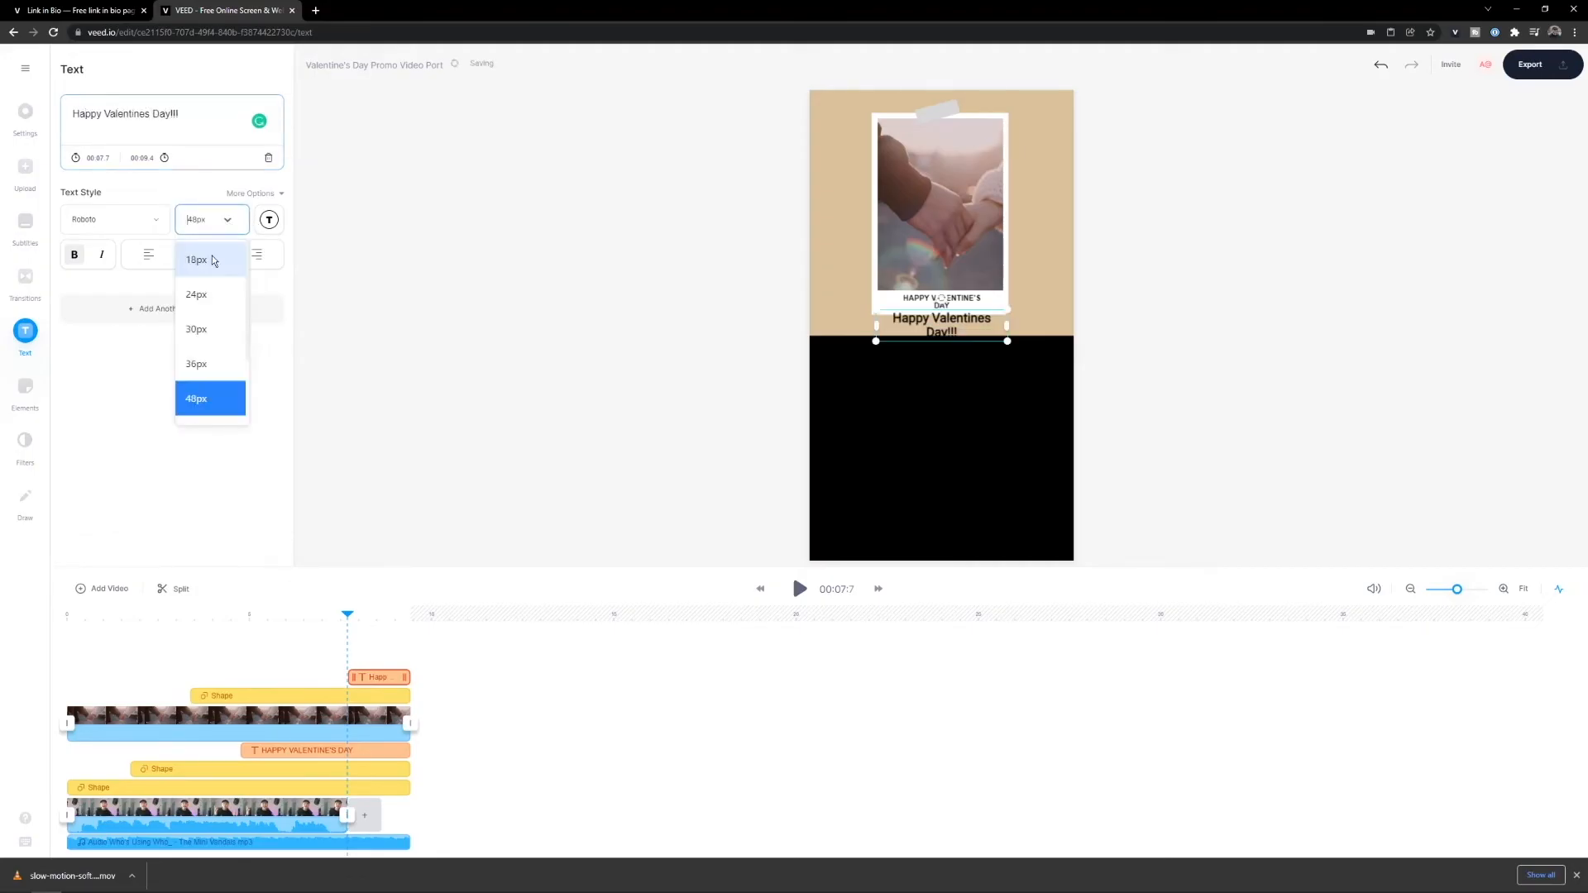
scroll(212, 372, down, 1)
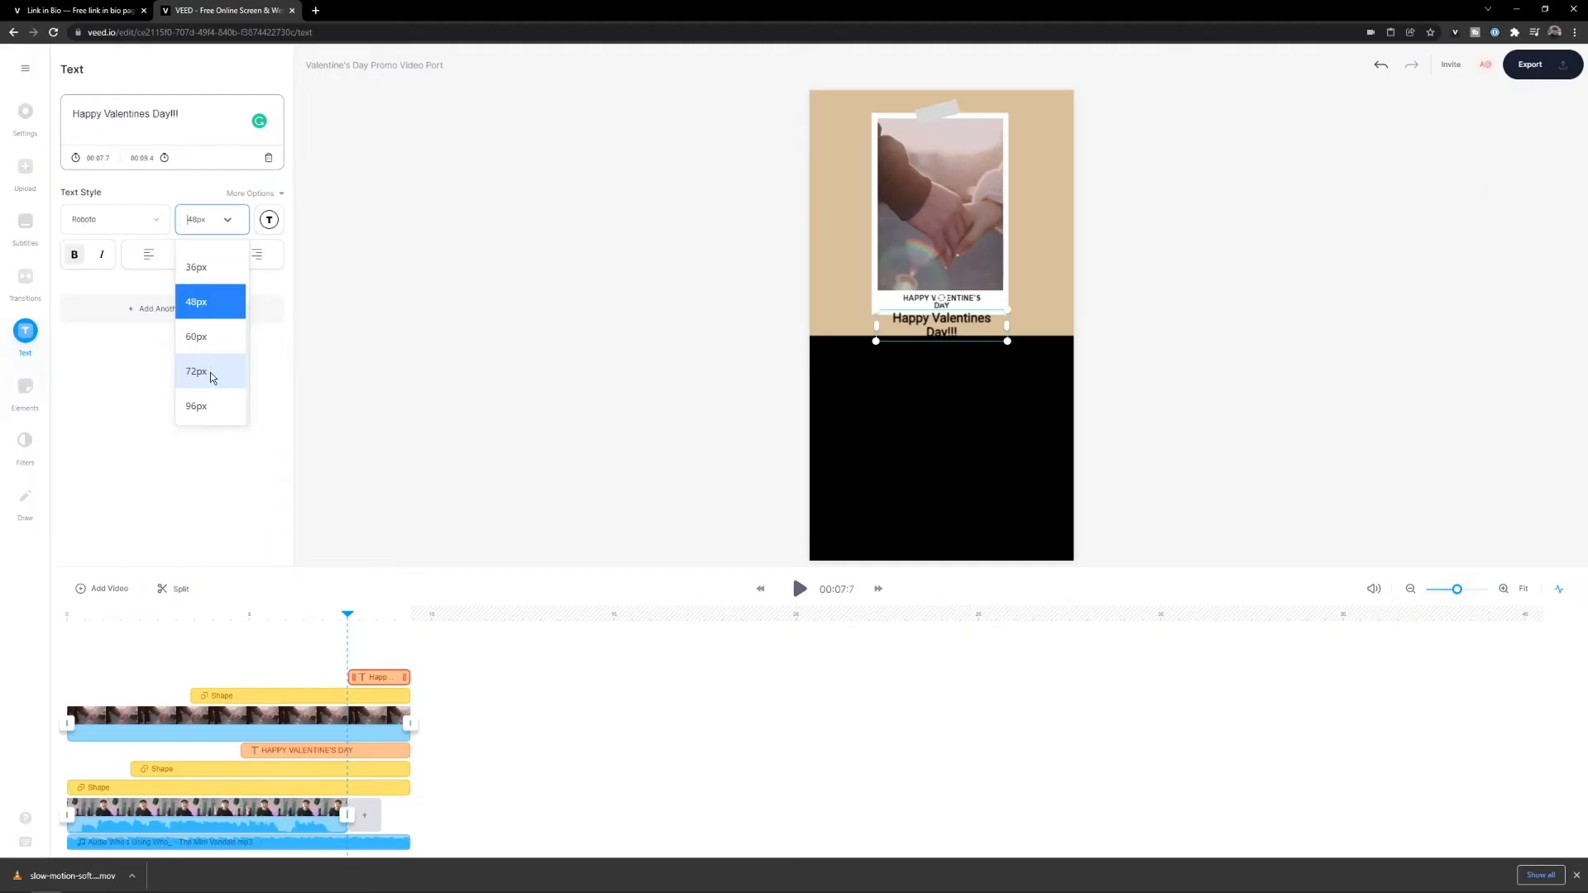
click(211, 373)
drag(958, 339, 960, 469)
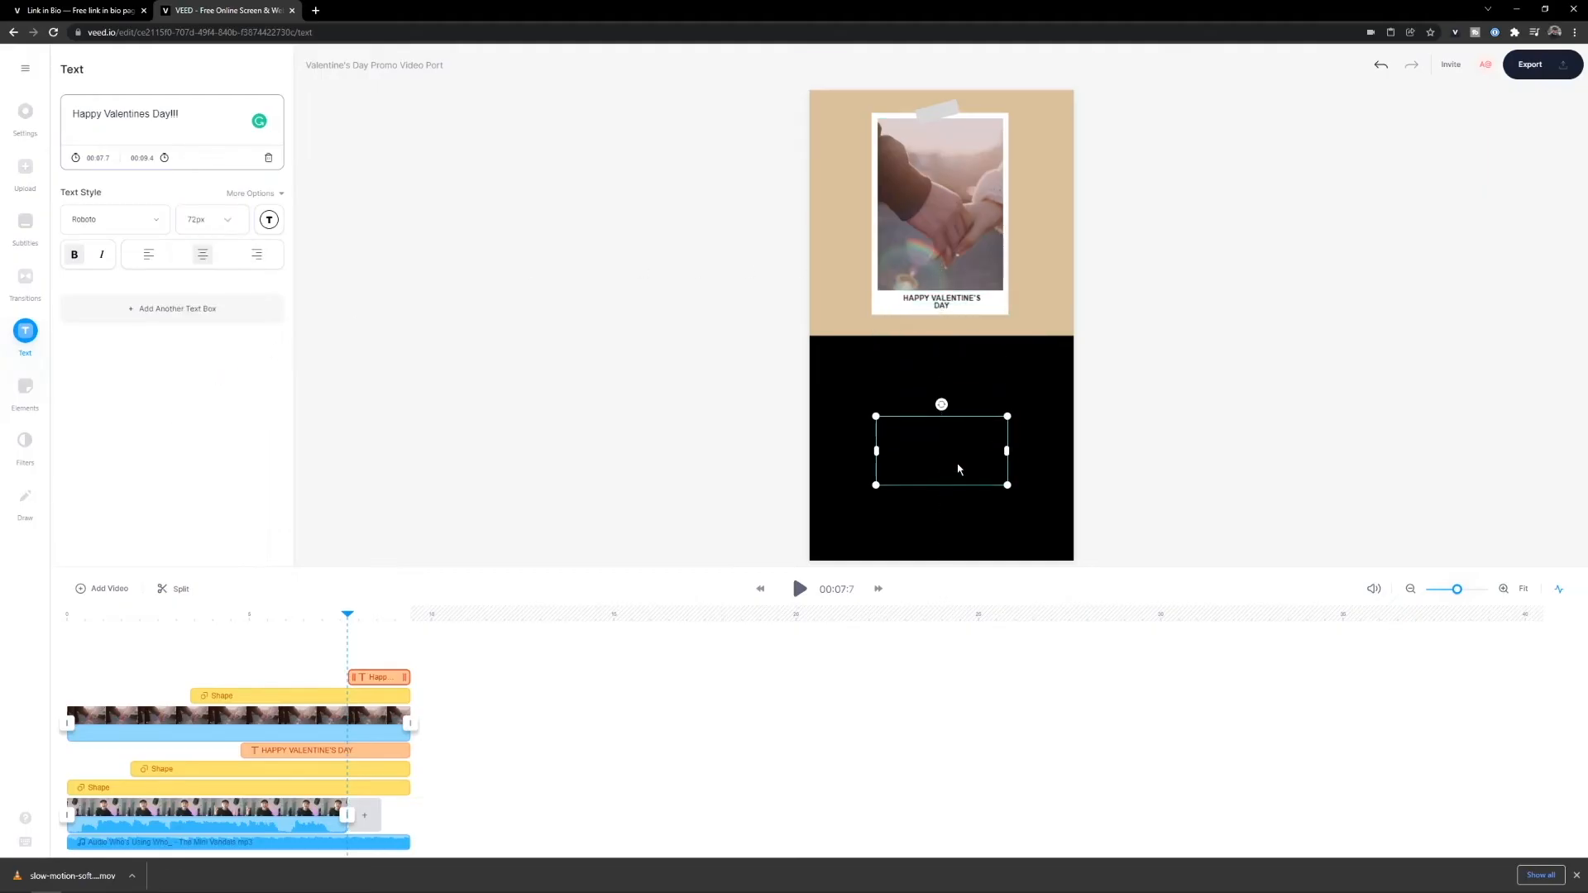
Color the title coral #EA7A76 and enlarge it to about 128px, centred in the black area
click(269, 221)
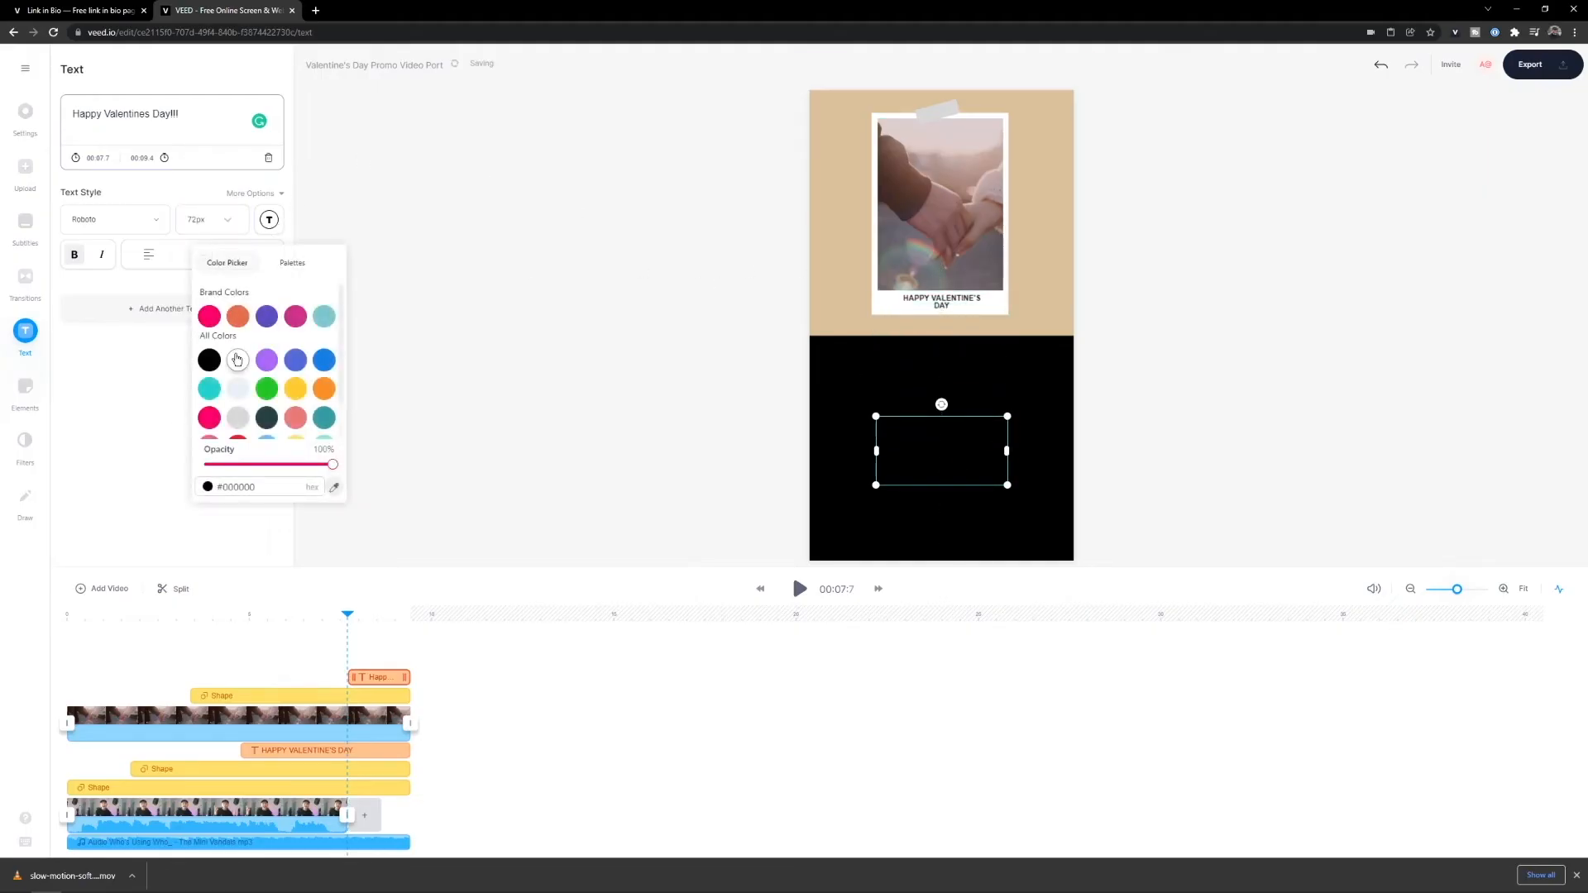
click(237, 359)
click(291, 422)
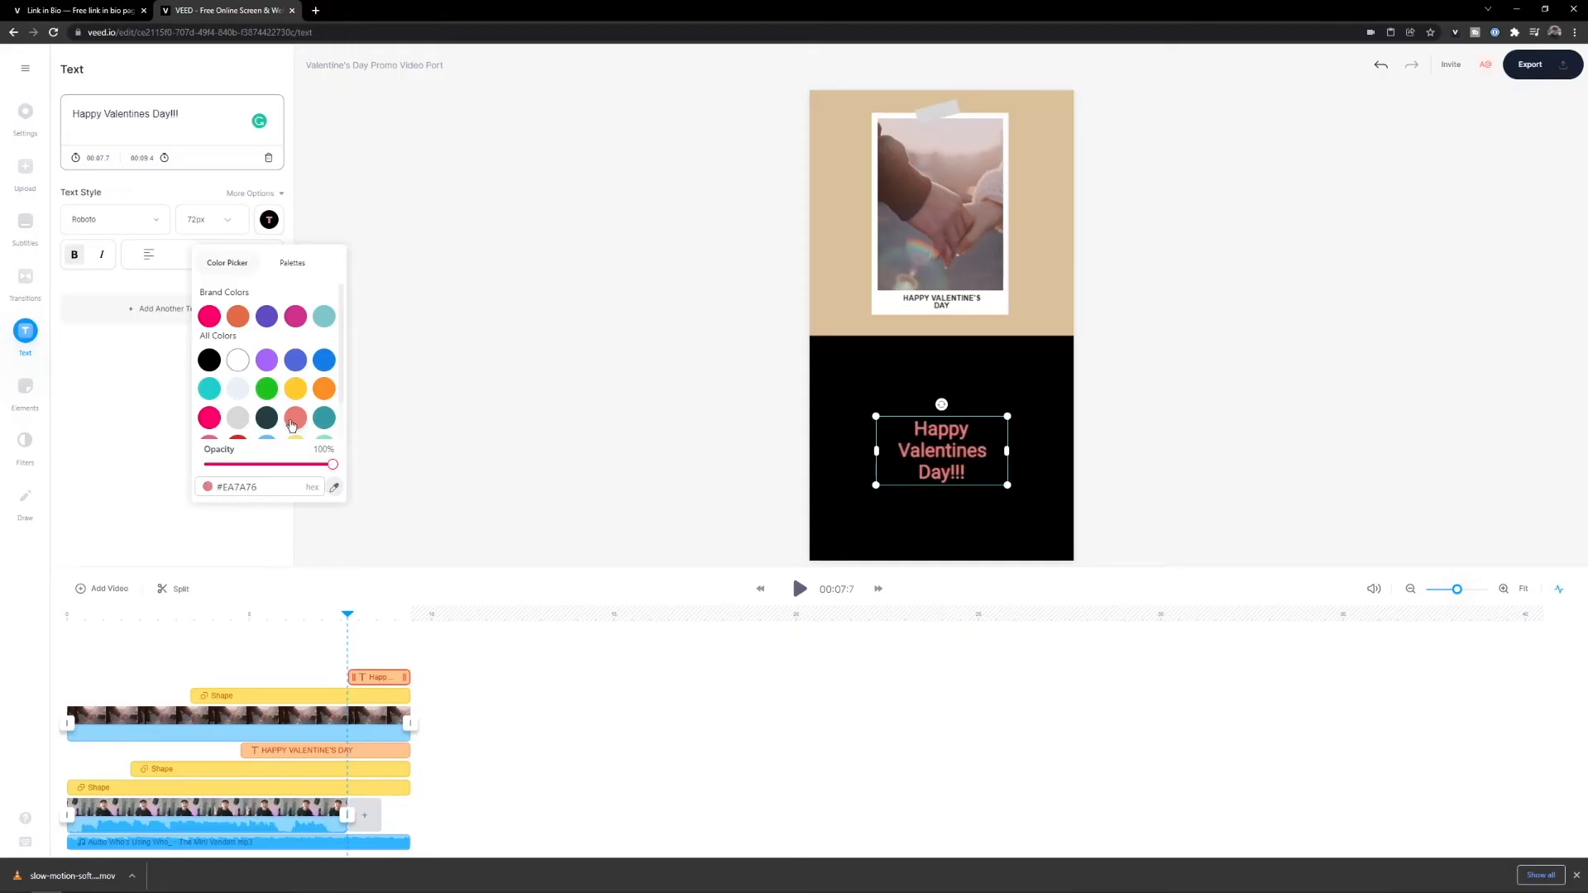
drag(876, 417, 780, 350)
drag(913, 438, 964, 458)
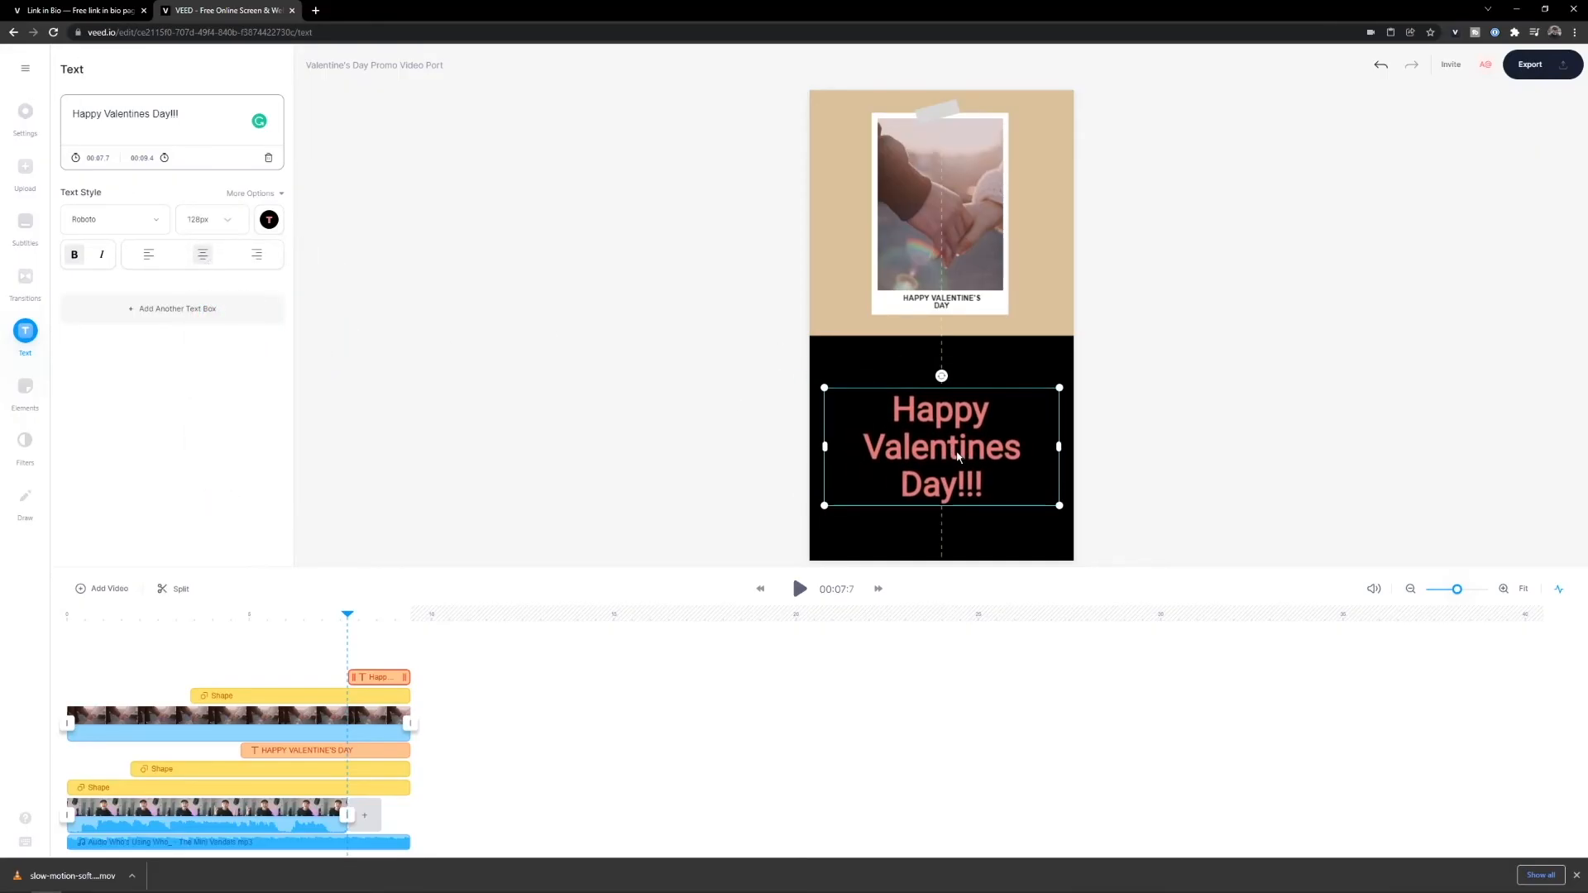
Change the fill of the beige background shape behind the polaroid to coral #EA7A76
click(825, 275)
click(266, 208)
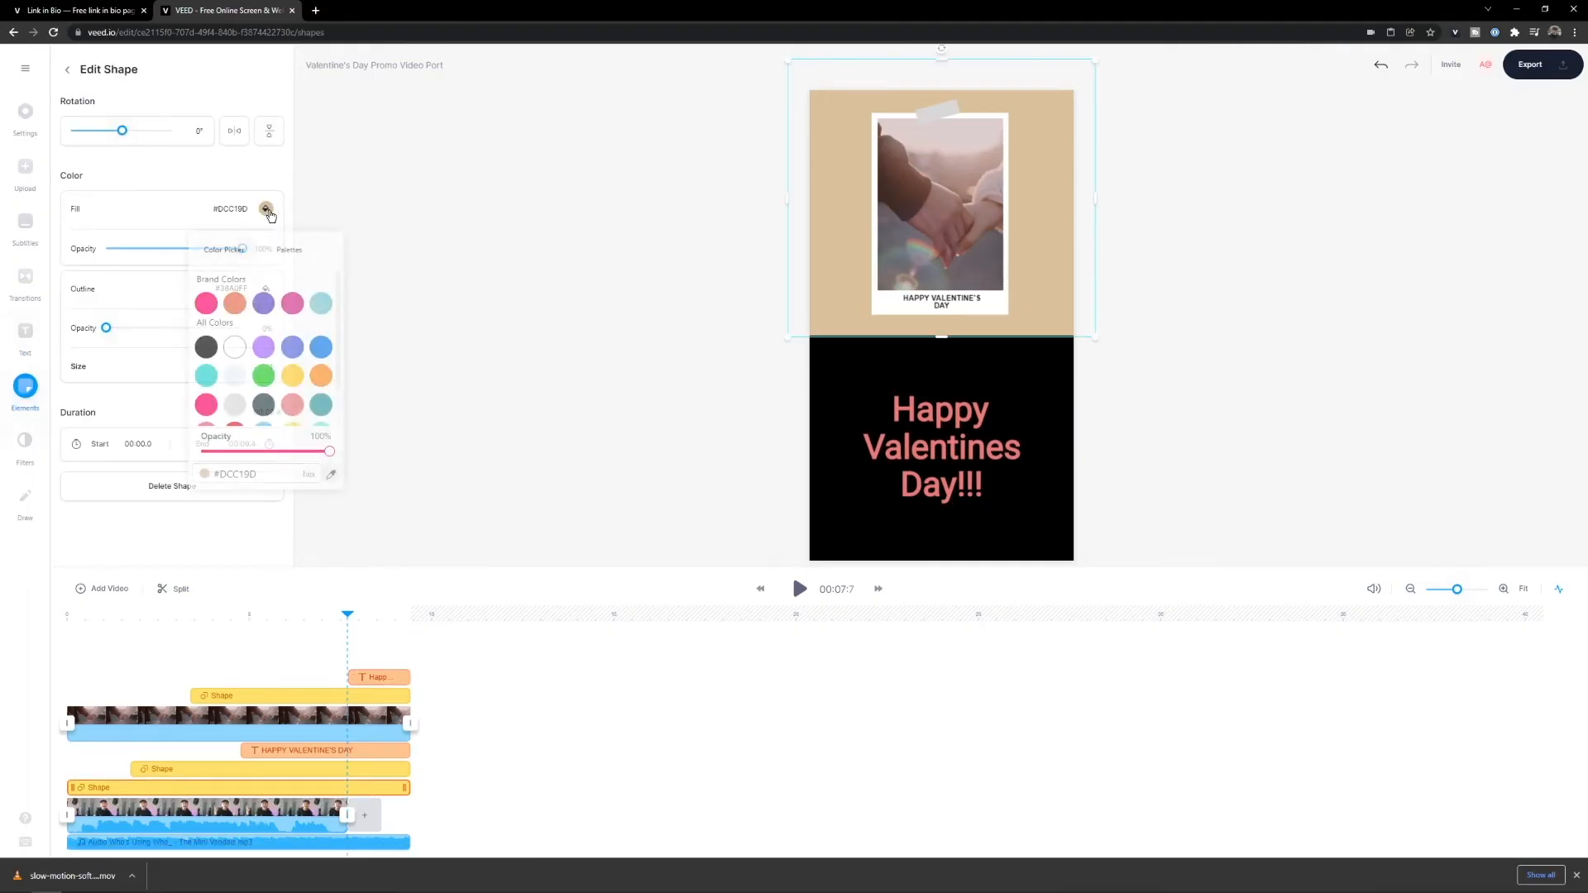
click(290, 406)
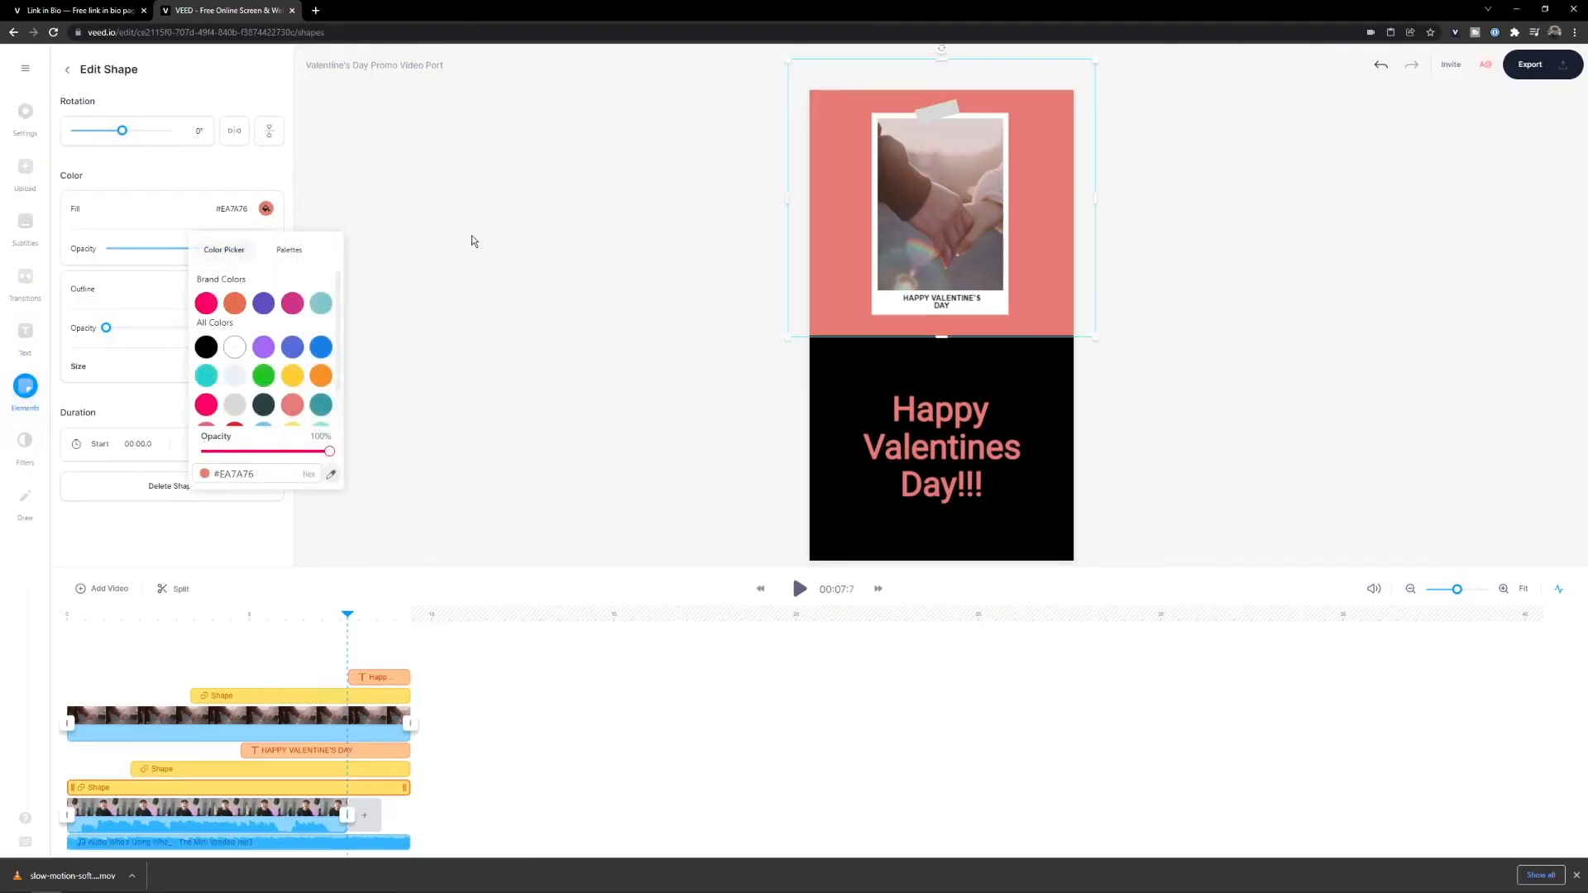
Add the Tinder flame logo sticker at 00:05.0, shrink it and place it beside the polaroid's lower left corner
click(432, 225)
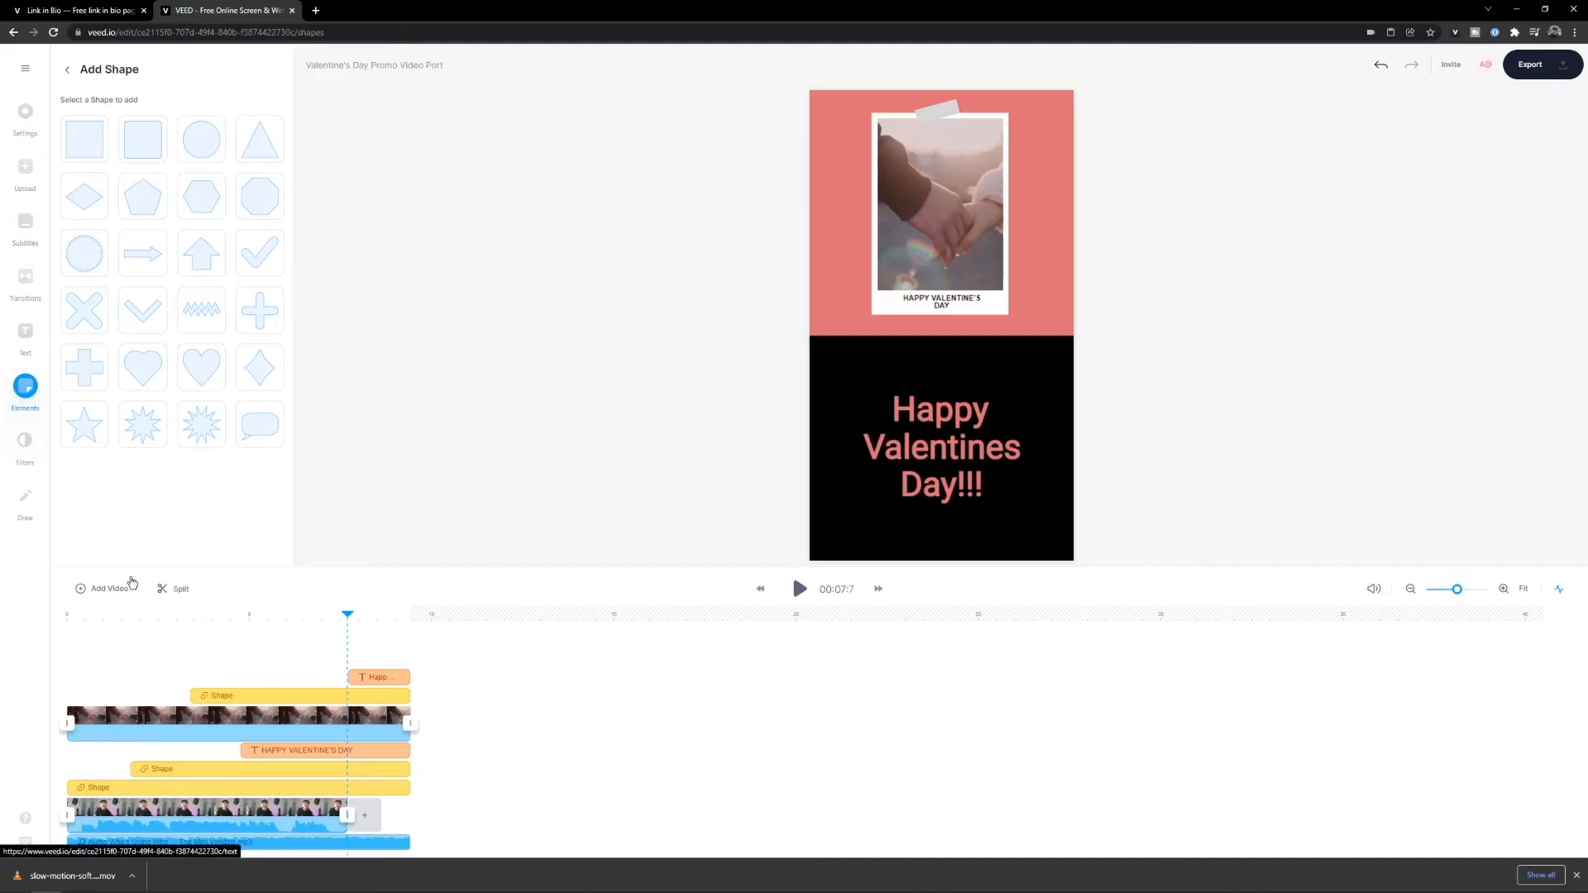
click(251, 616)
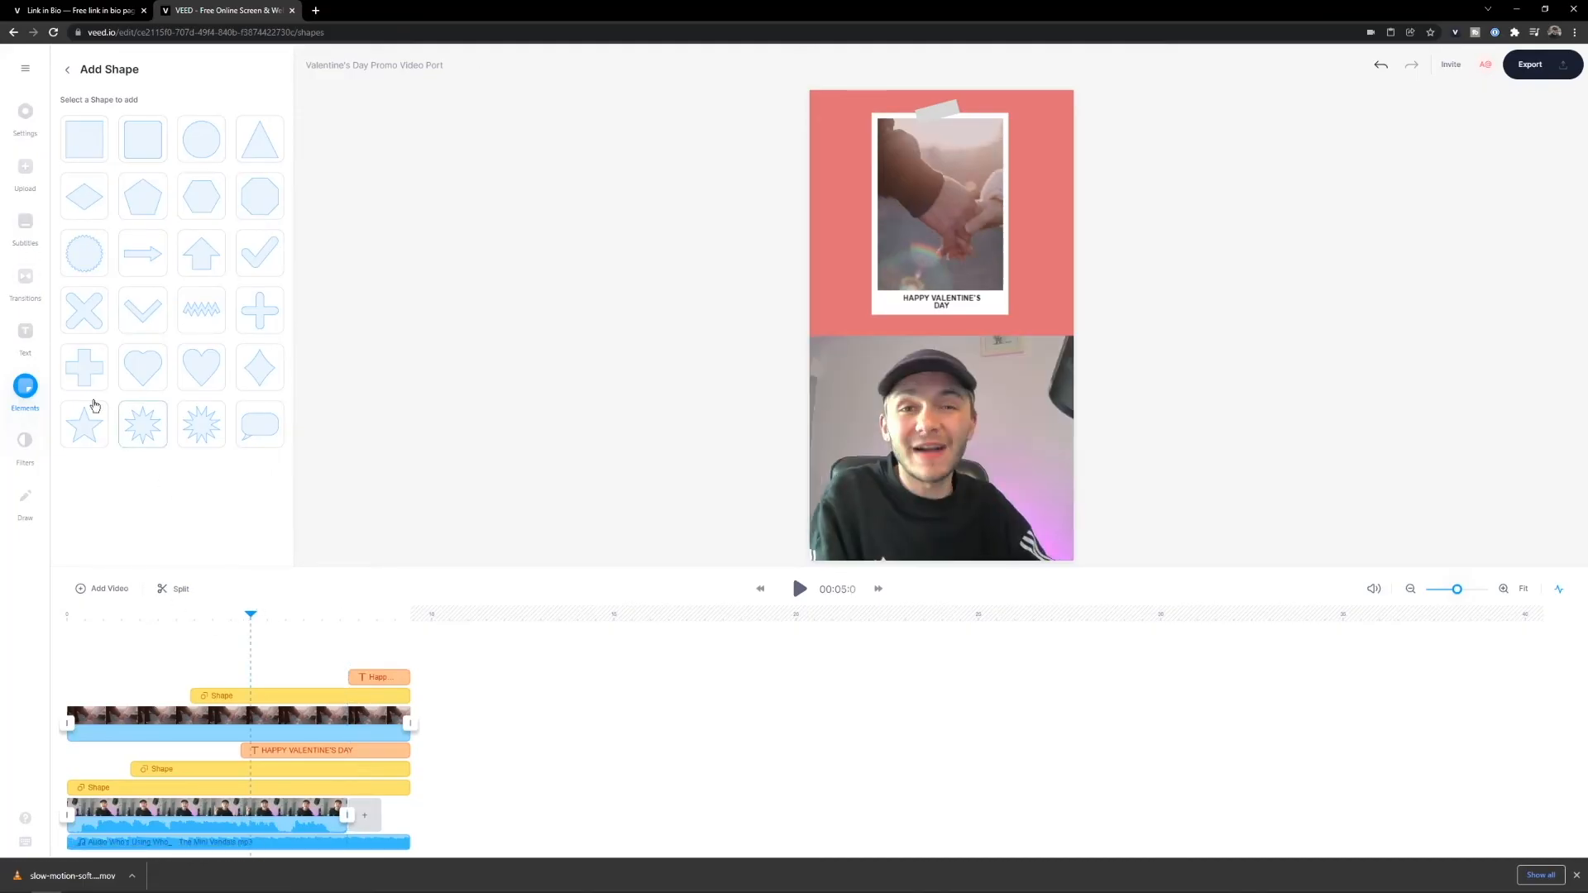
click(25, 386)
scroll(149, 296, down, 3)
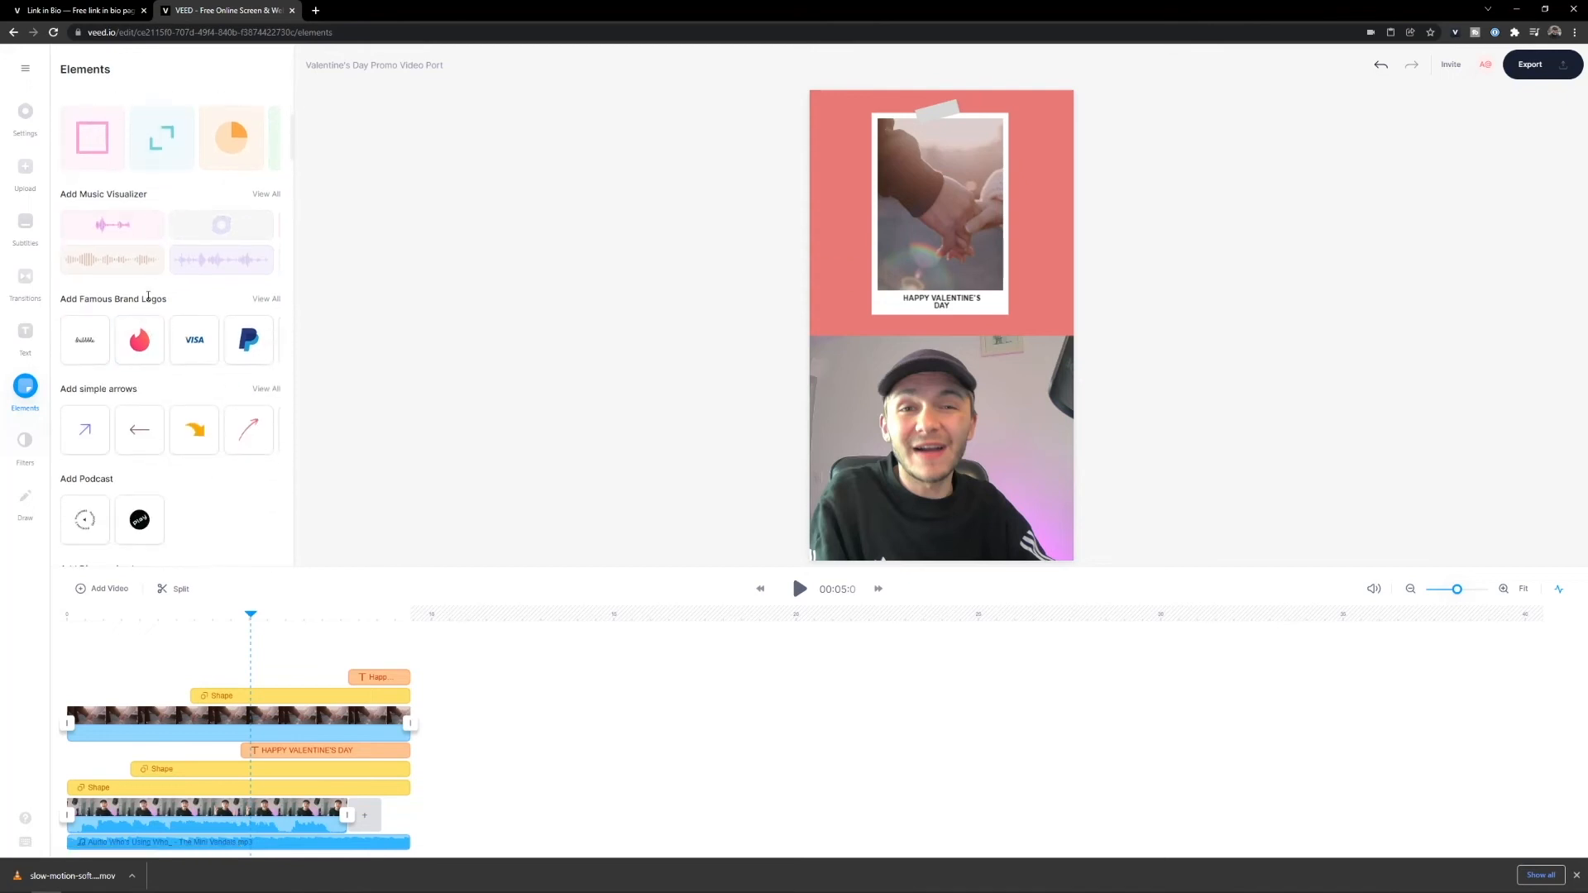
scroll(253, 314, down, 5)
scroll(172, 378, up, 8)
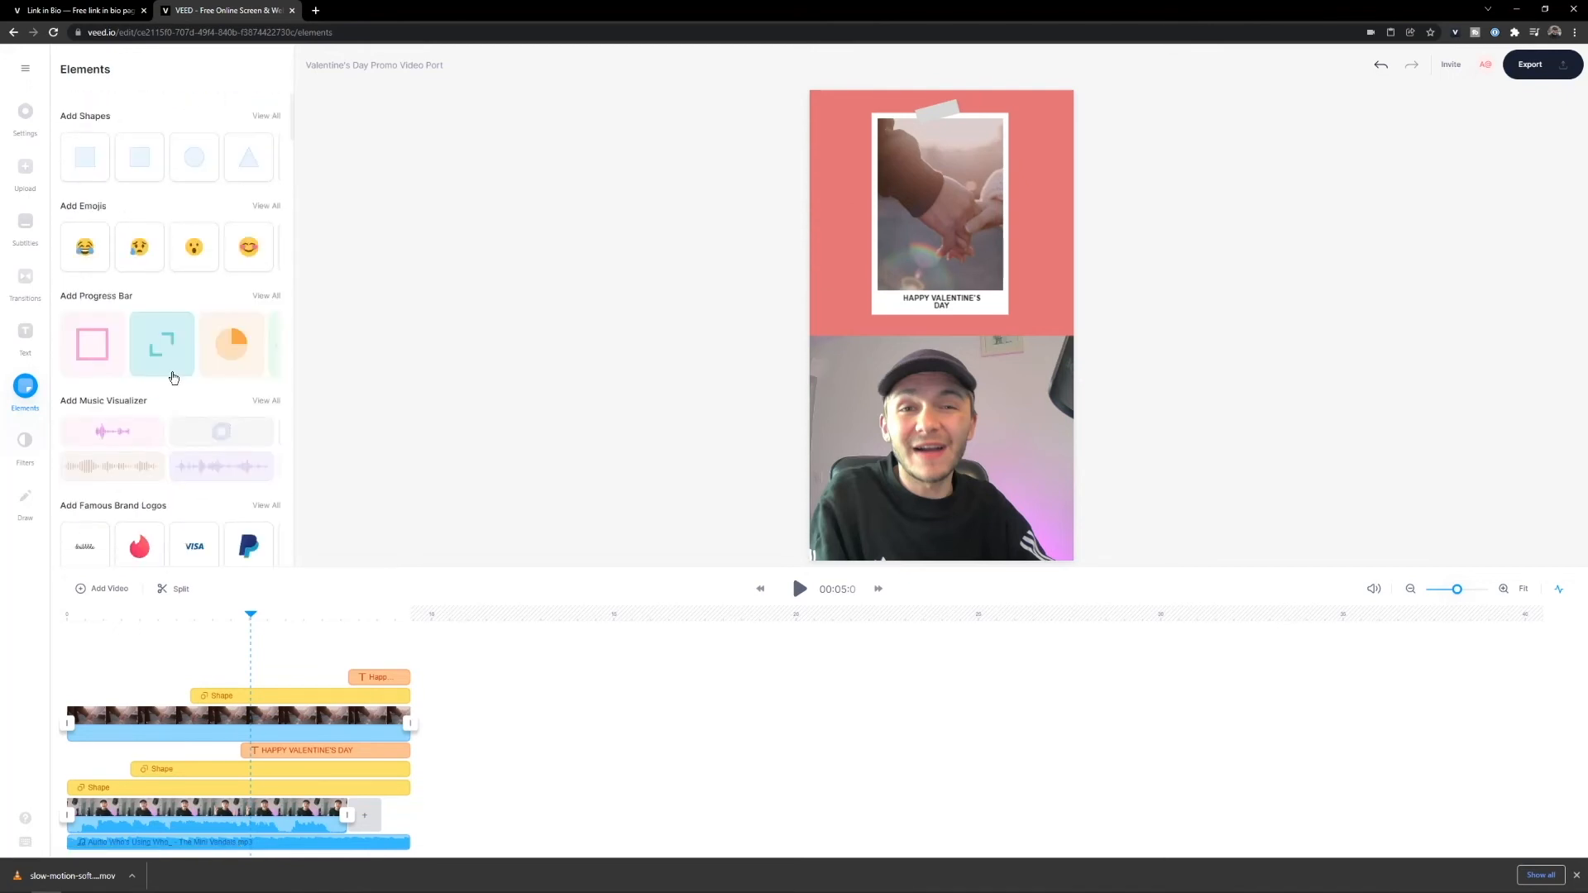
scroll(186, 339, down, 2)
click(142, 348)
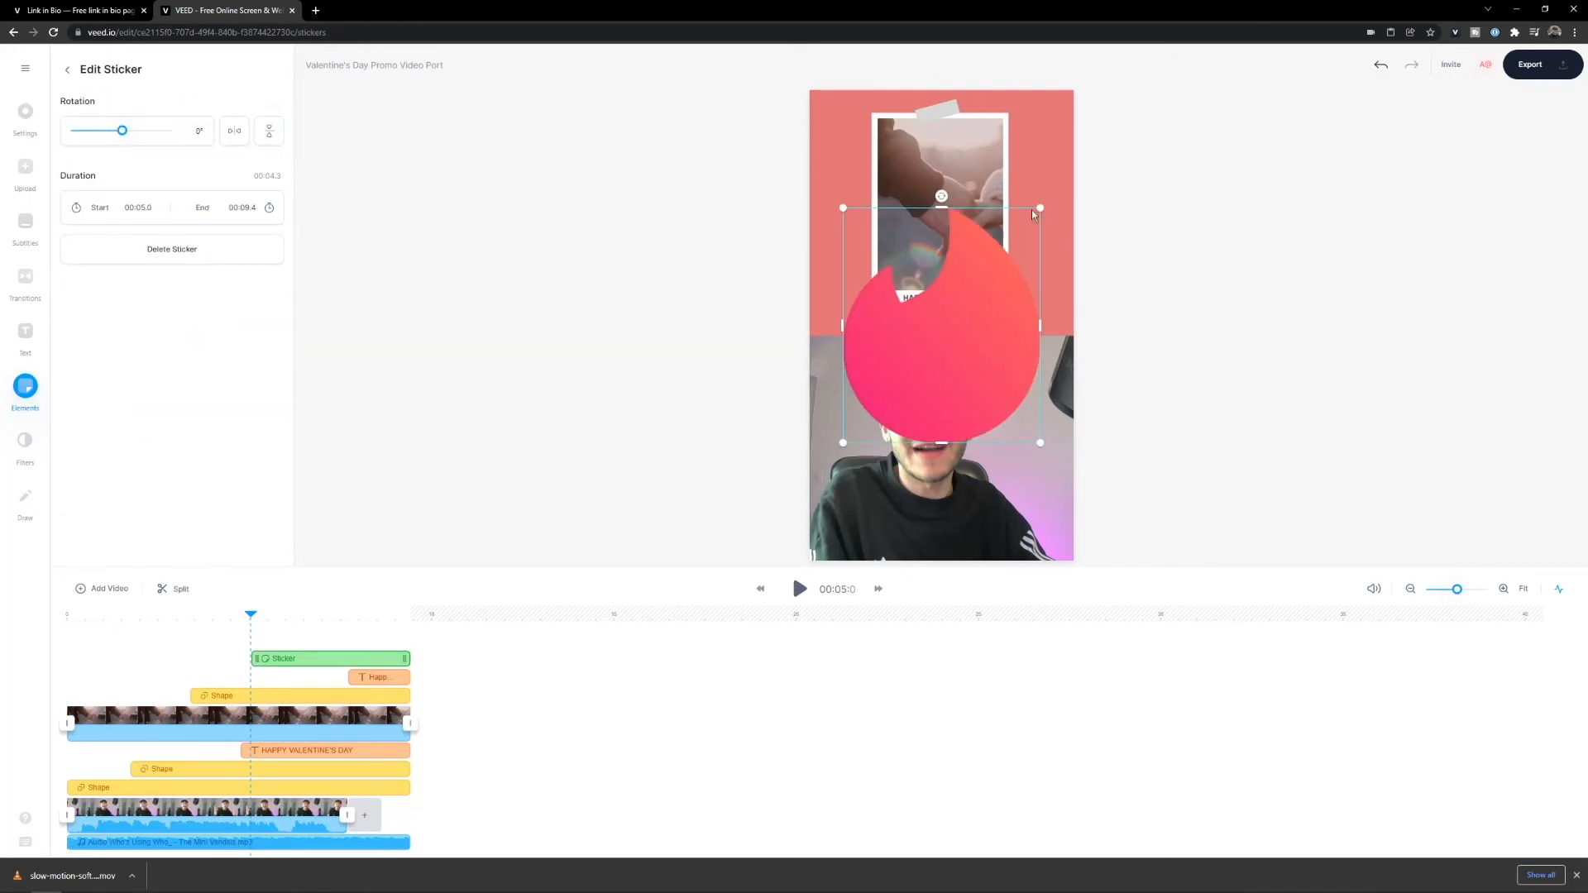
drag(1032, 214, 851, 345)
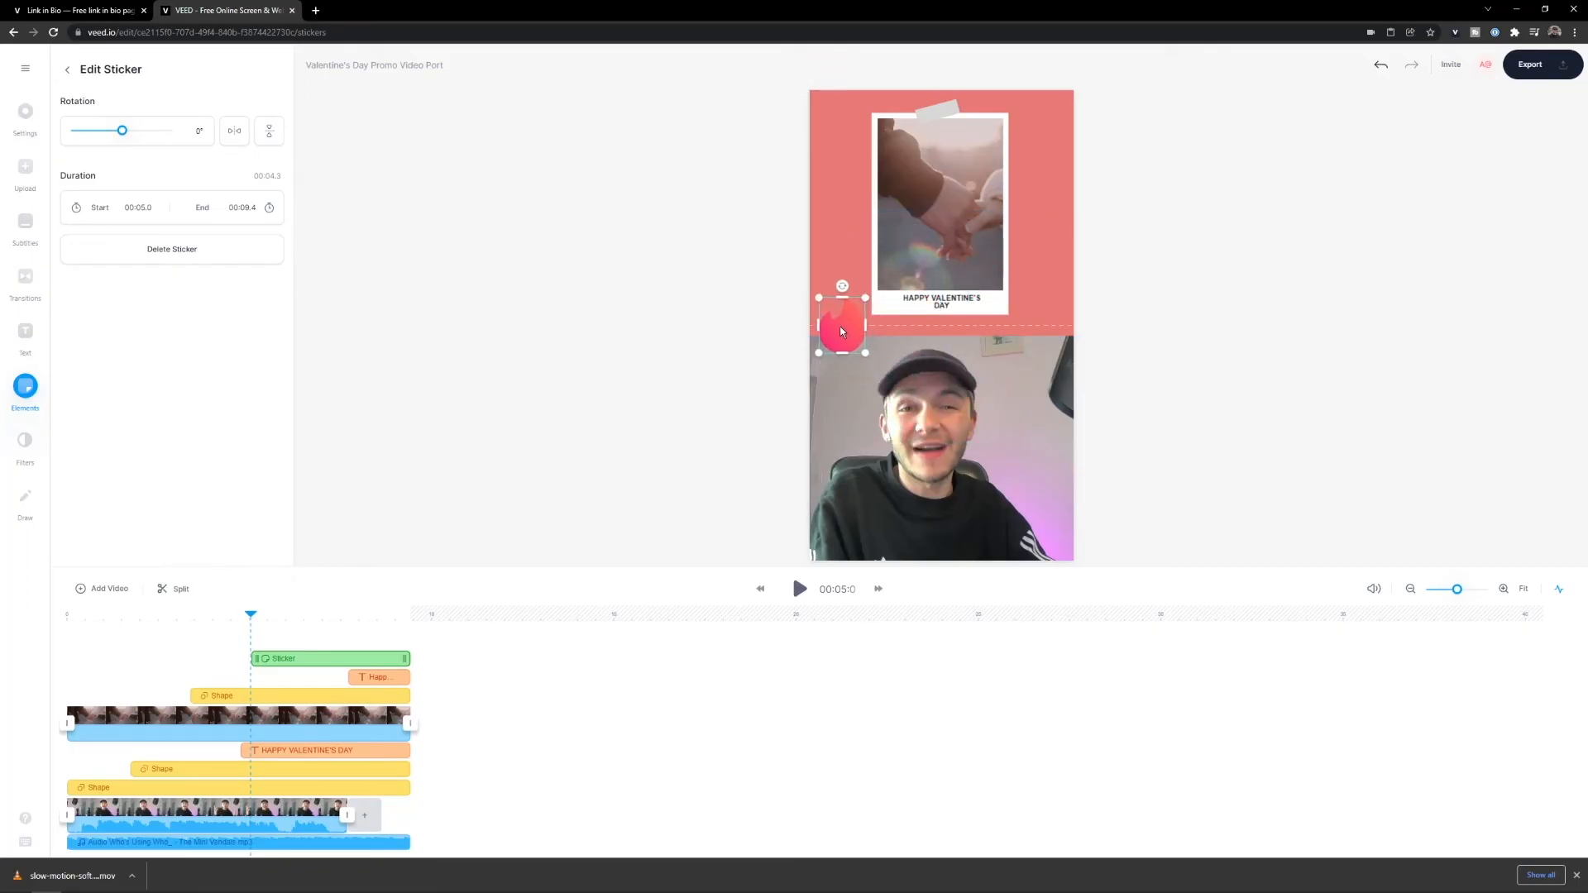
click(700, 360)
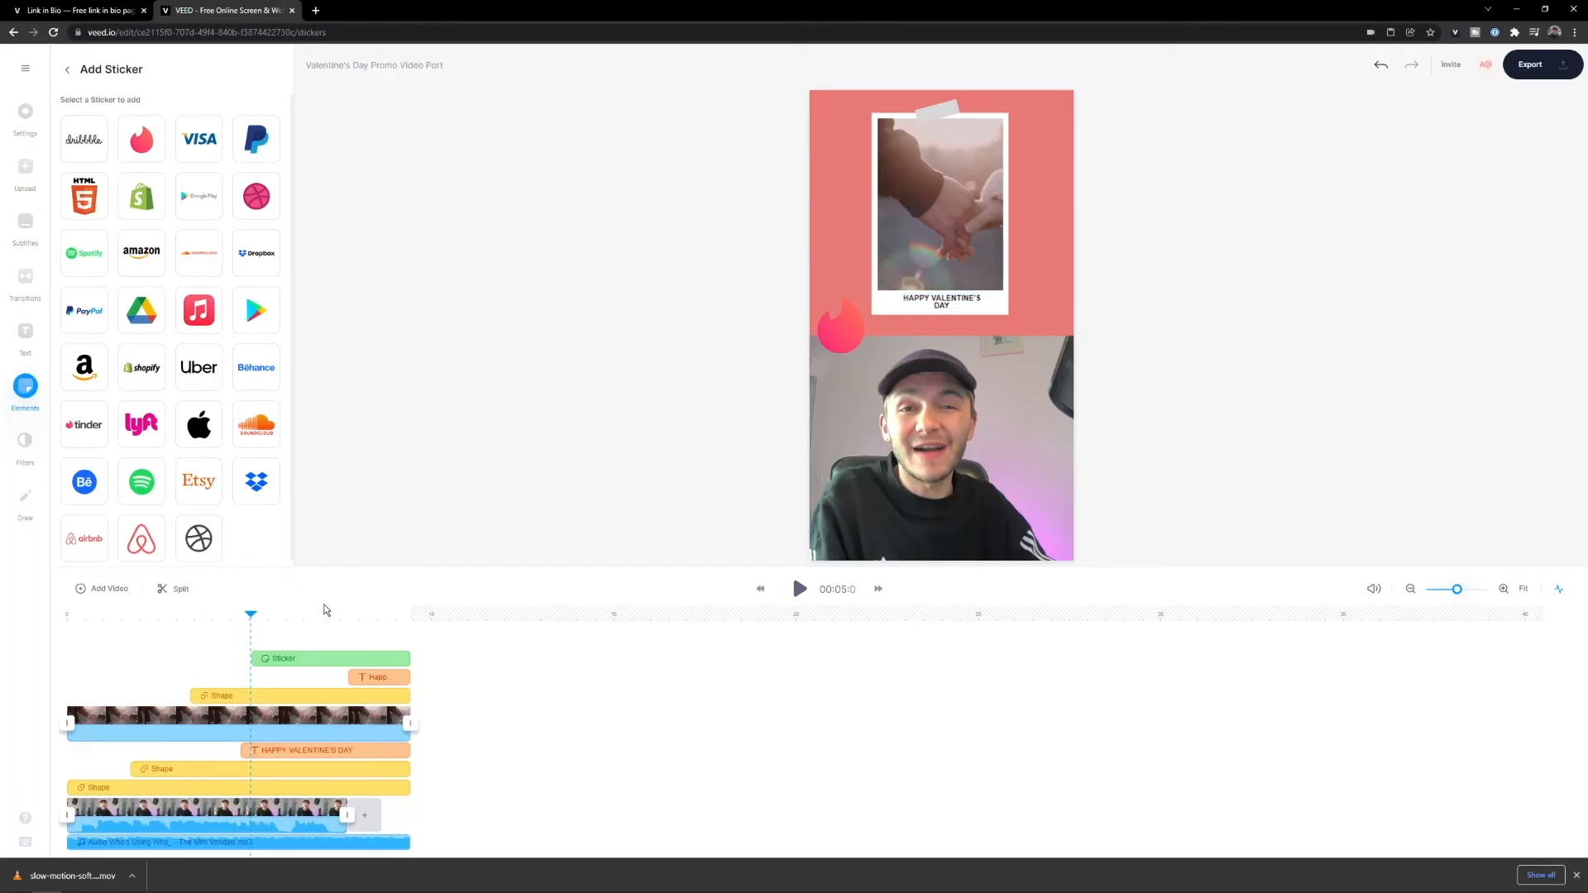
Try to extend the "Happy Valentines Day!!!" title so it starts earlier, at about 00:06.6
click(377, 615)
drag(349, 613, 308, 613)
click(375, 677)
drag(373, 677, 310, 674)
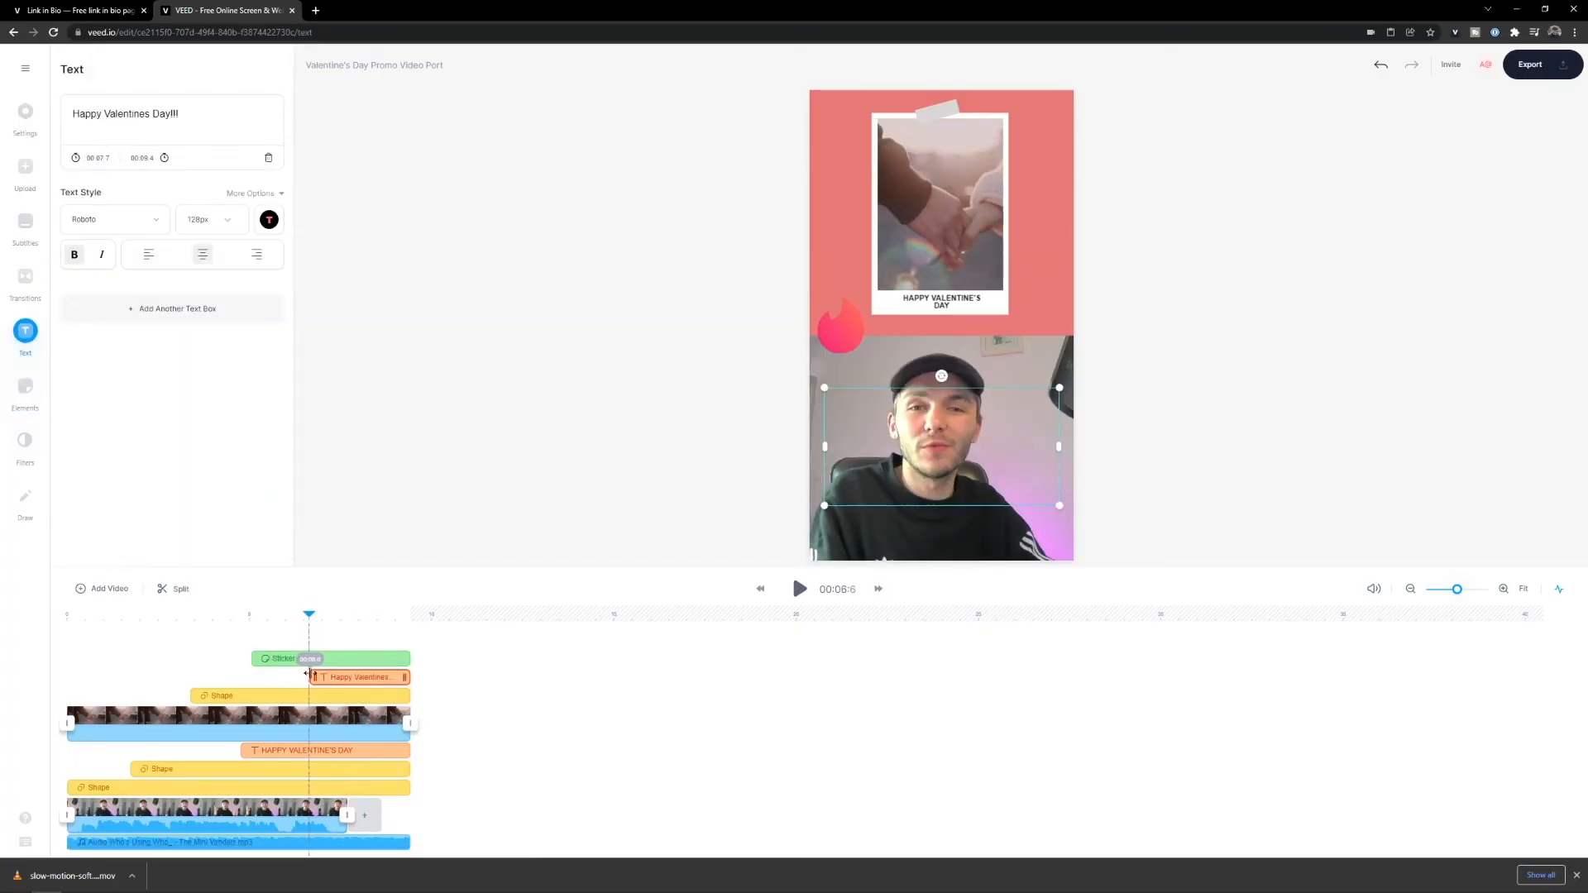
click(309, 613)
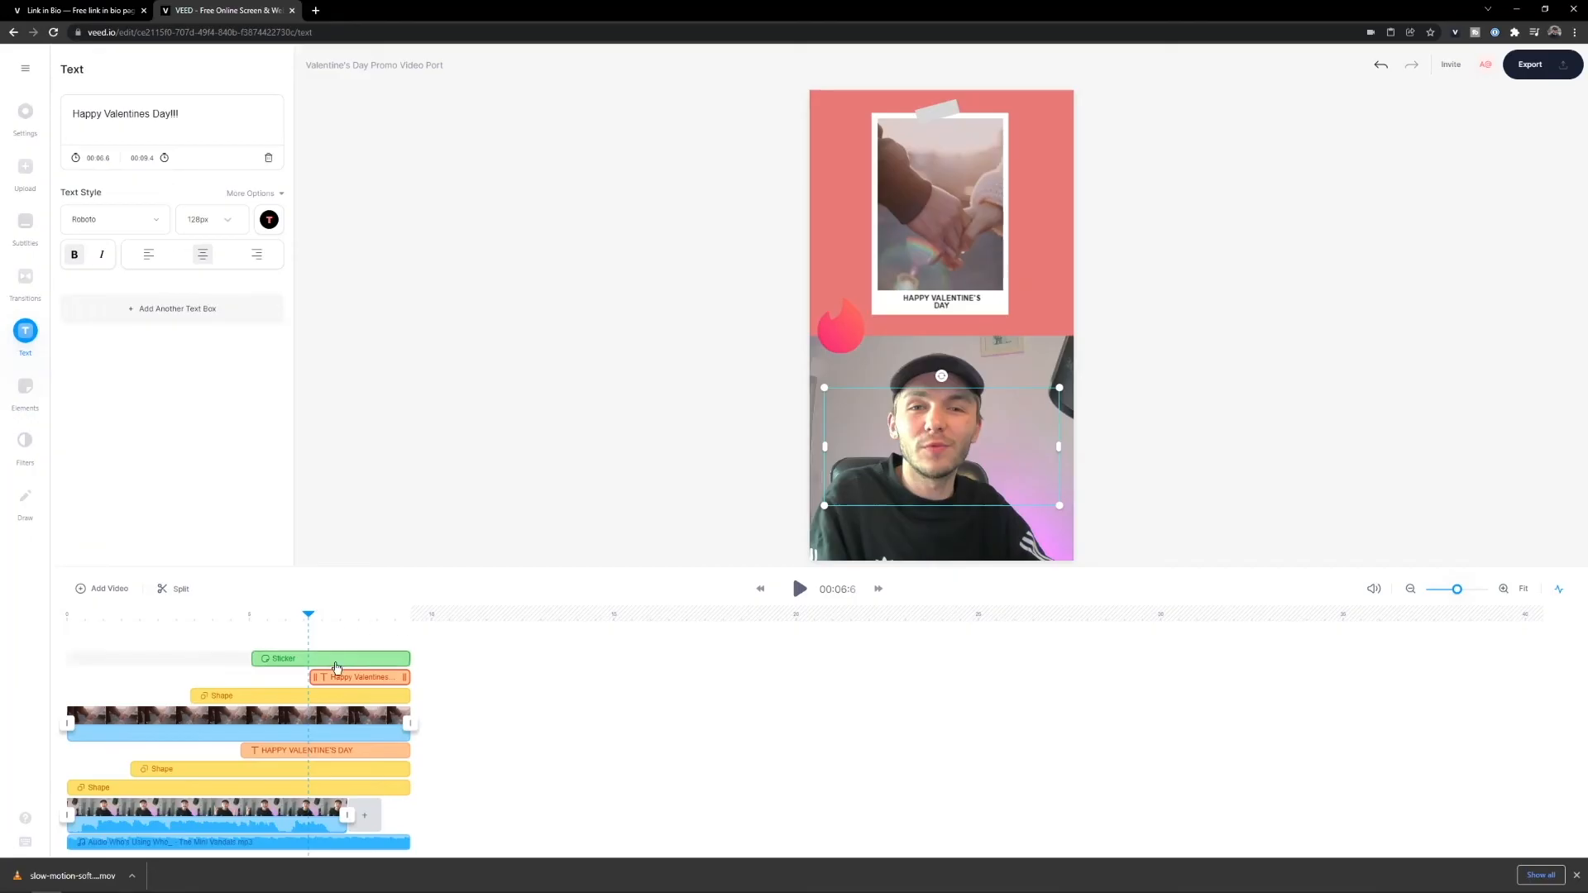
Apply the Exin color grading filter to the webcam clip
click(956, 374)
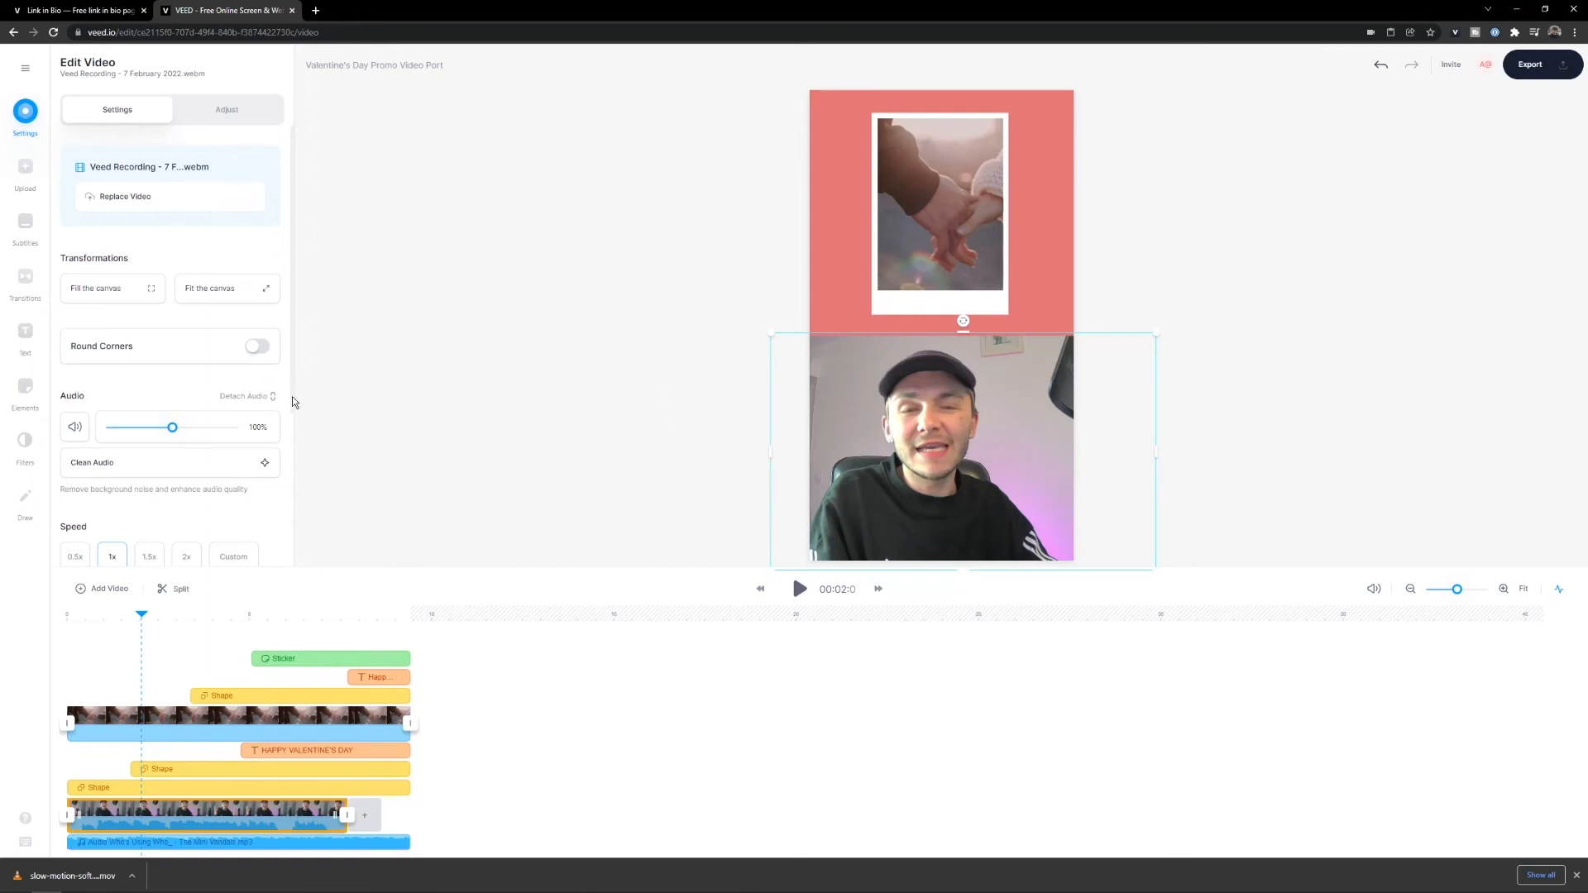
click(26, 447)
click(212, 188)
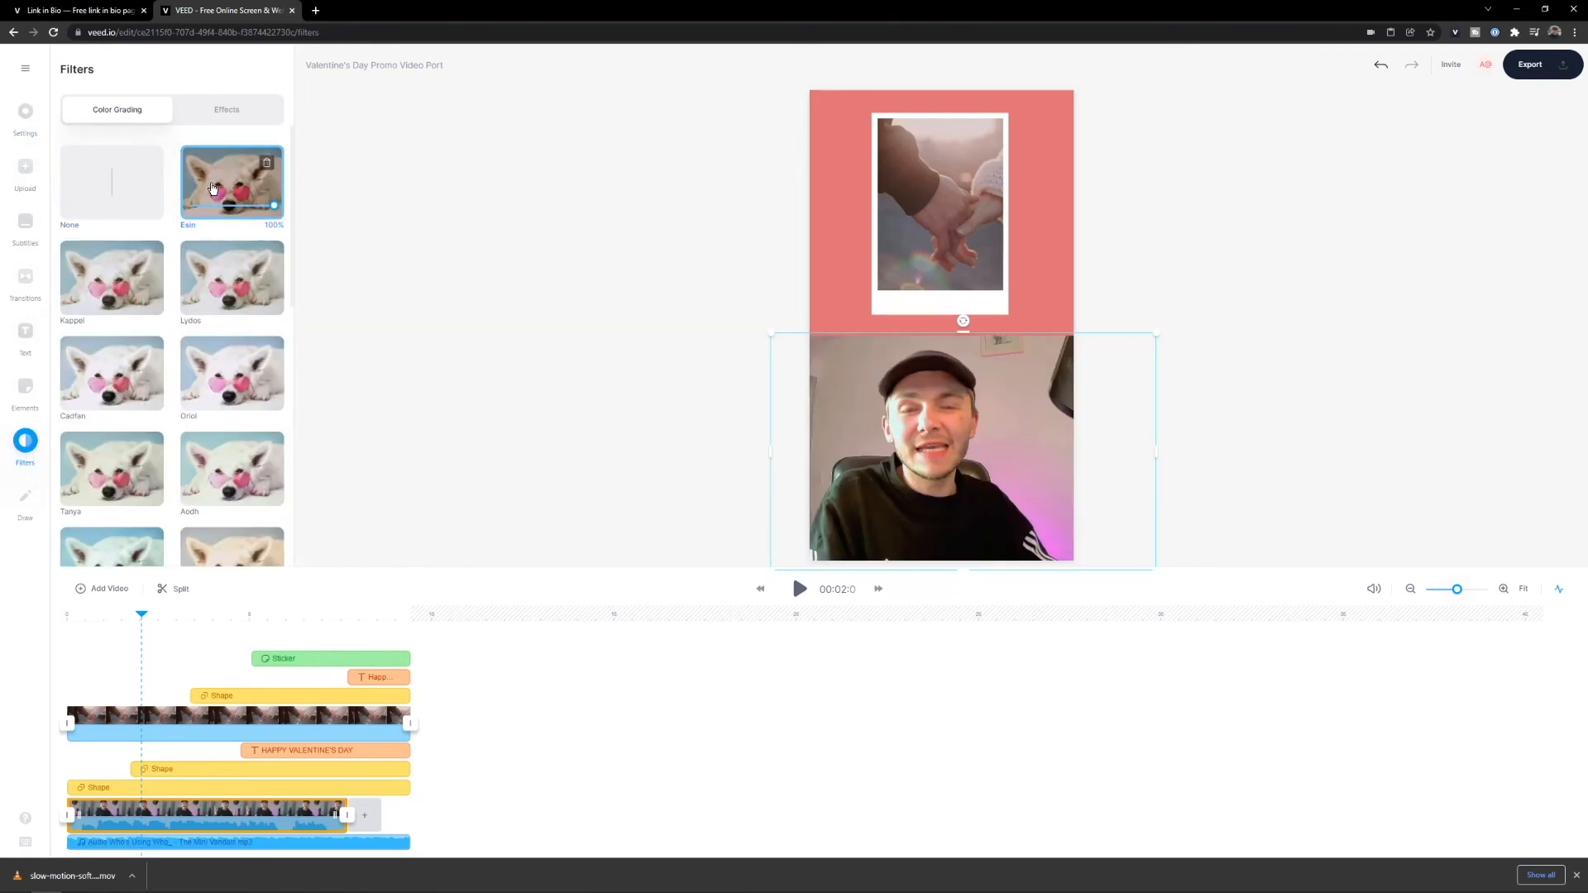
Try the VHS, Polaroid and Dream Vision effects on the webcam clip
click(225, 111)
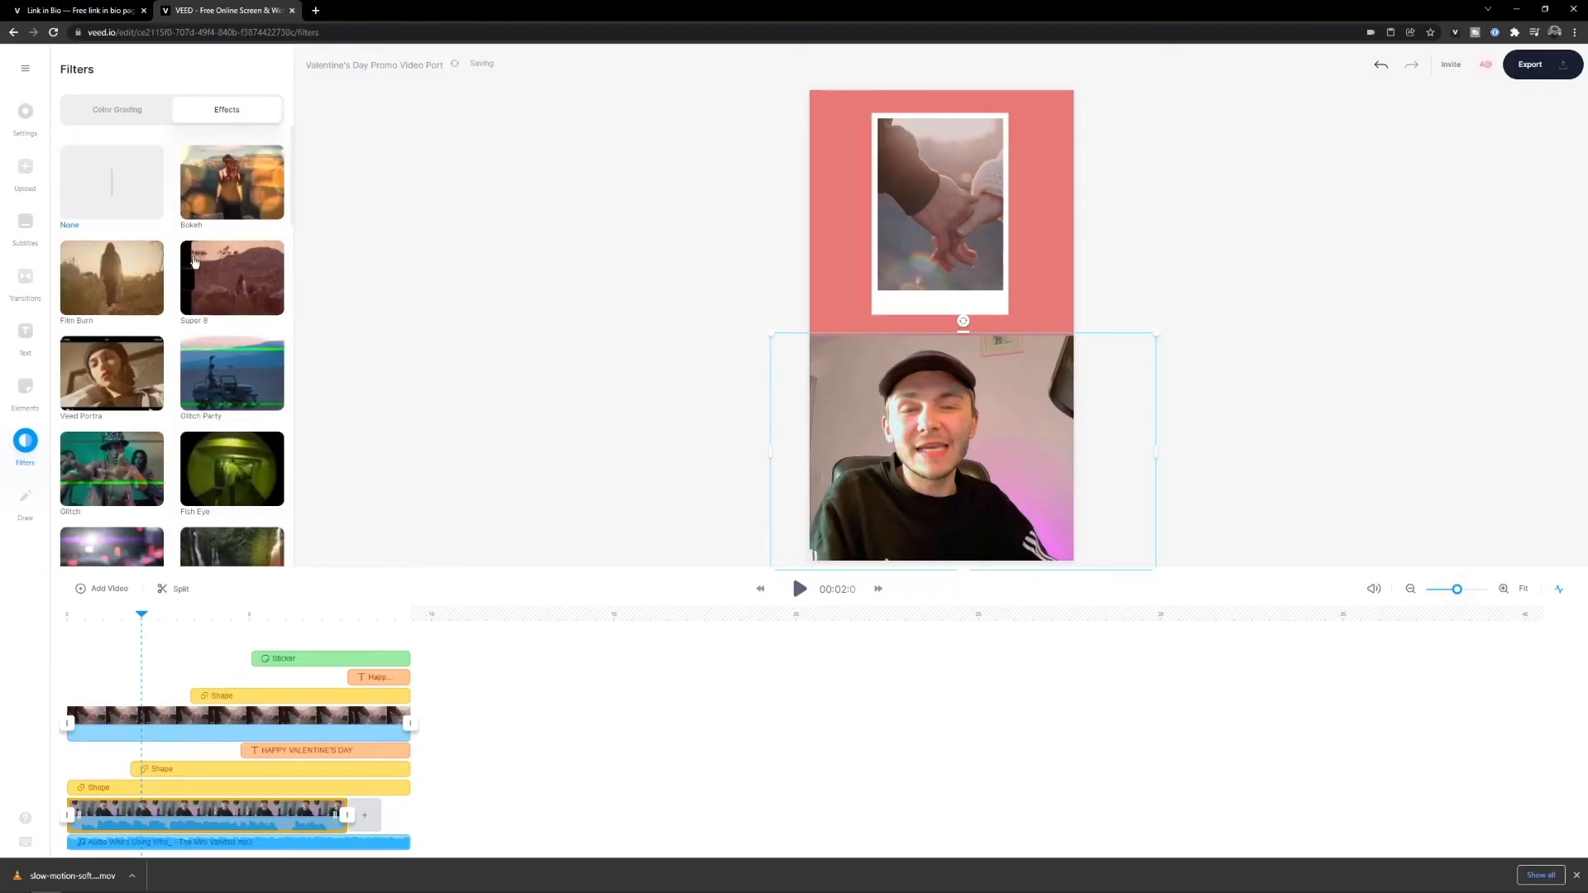
scroll(158, 274, down, 5)
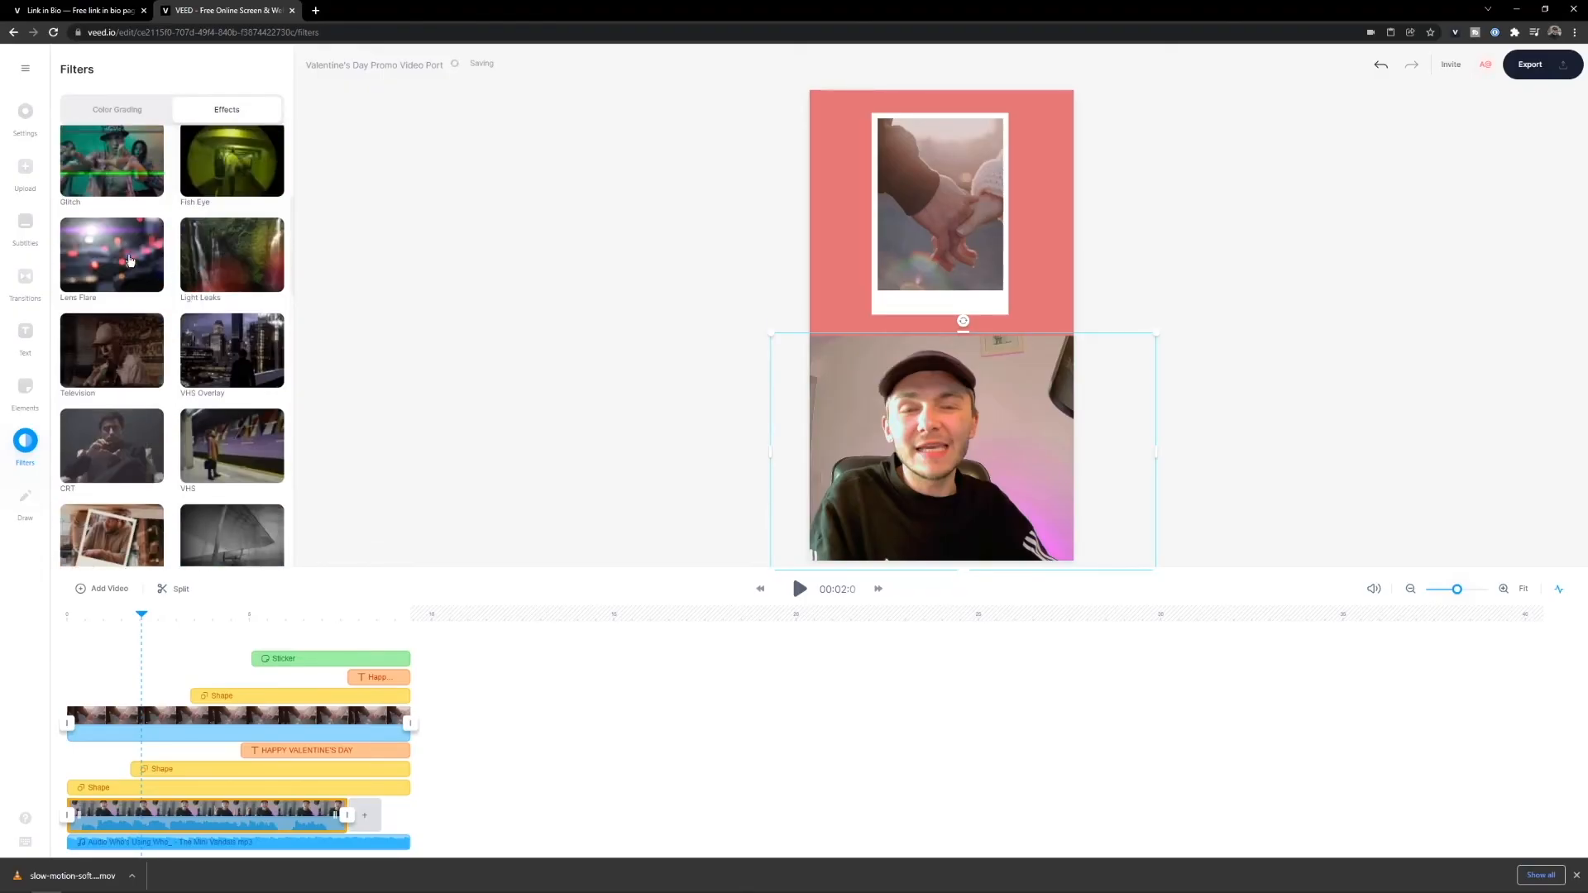
scroll(157, 277, down, 2)
click(217, 340)
scroll(217, 340, down, 2)
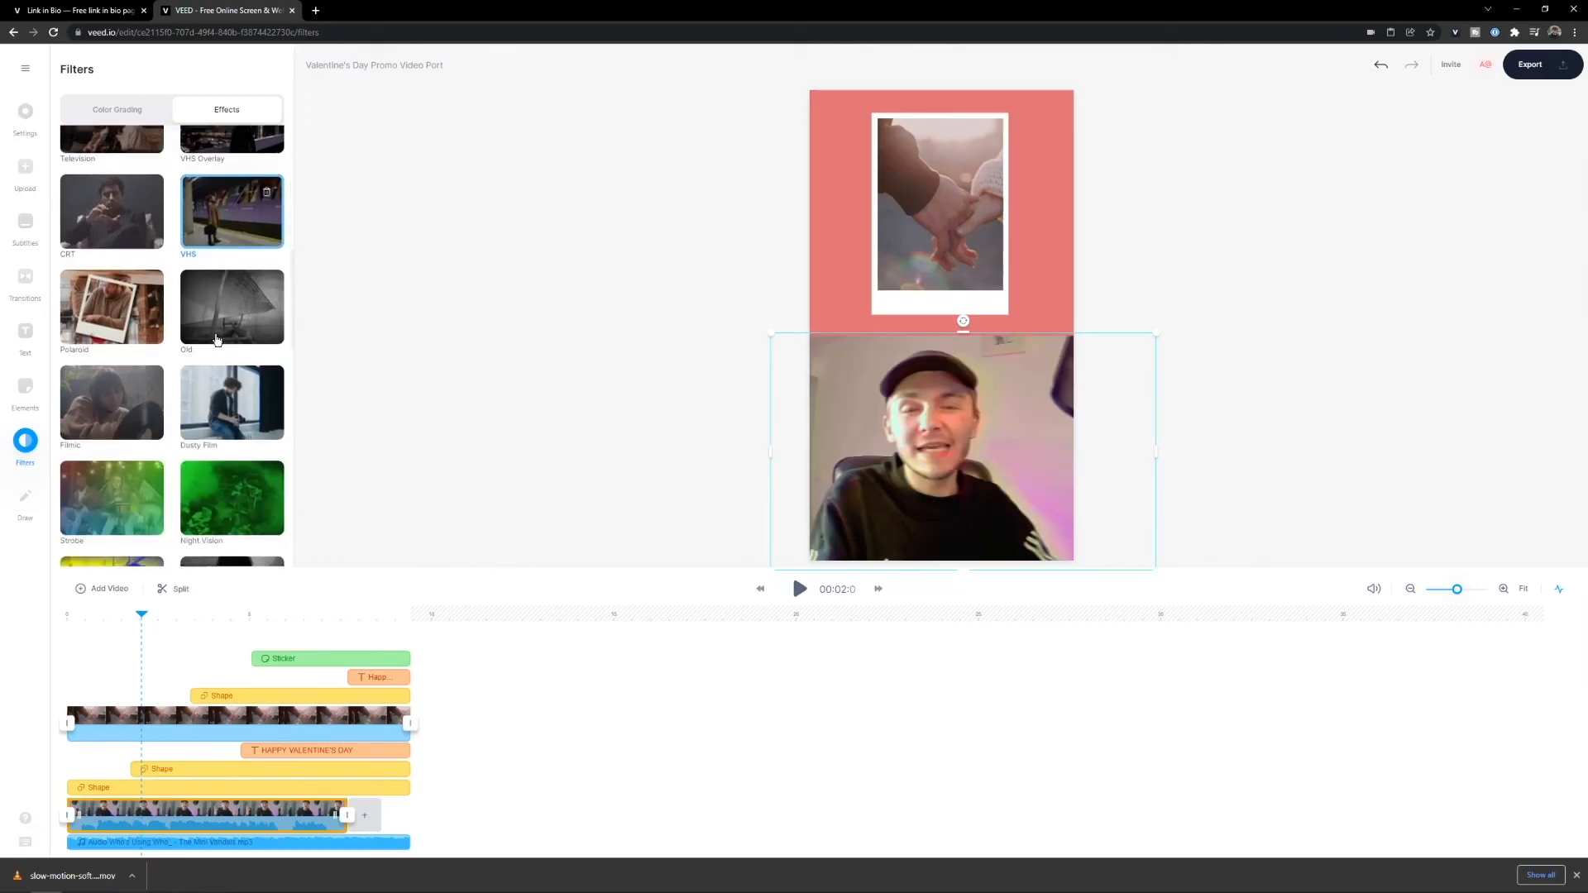
scroll(217, 340, down, 1)
click(113, 236)
scroll(192, 285, down, 2)
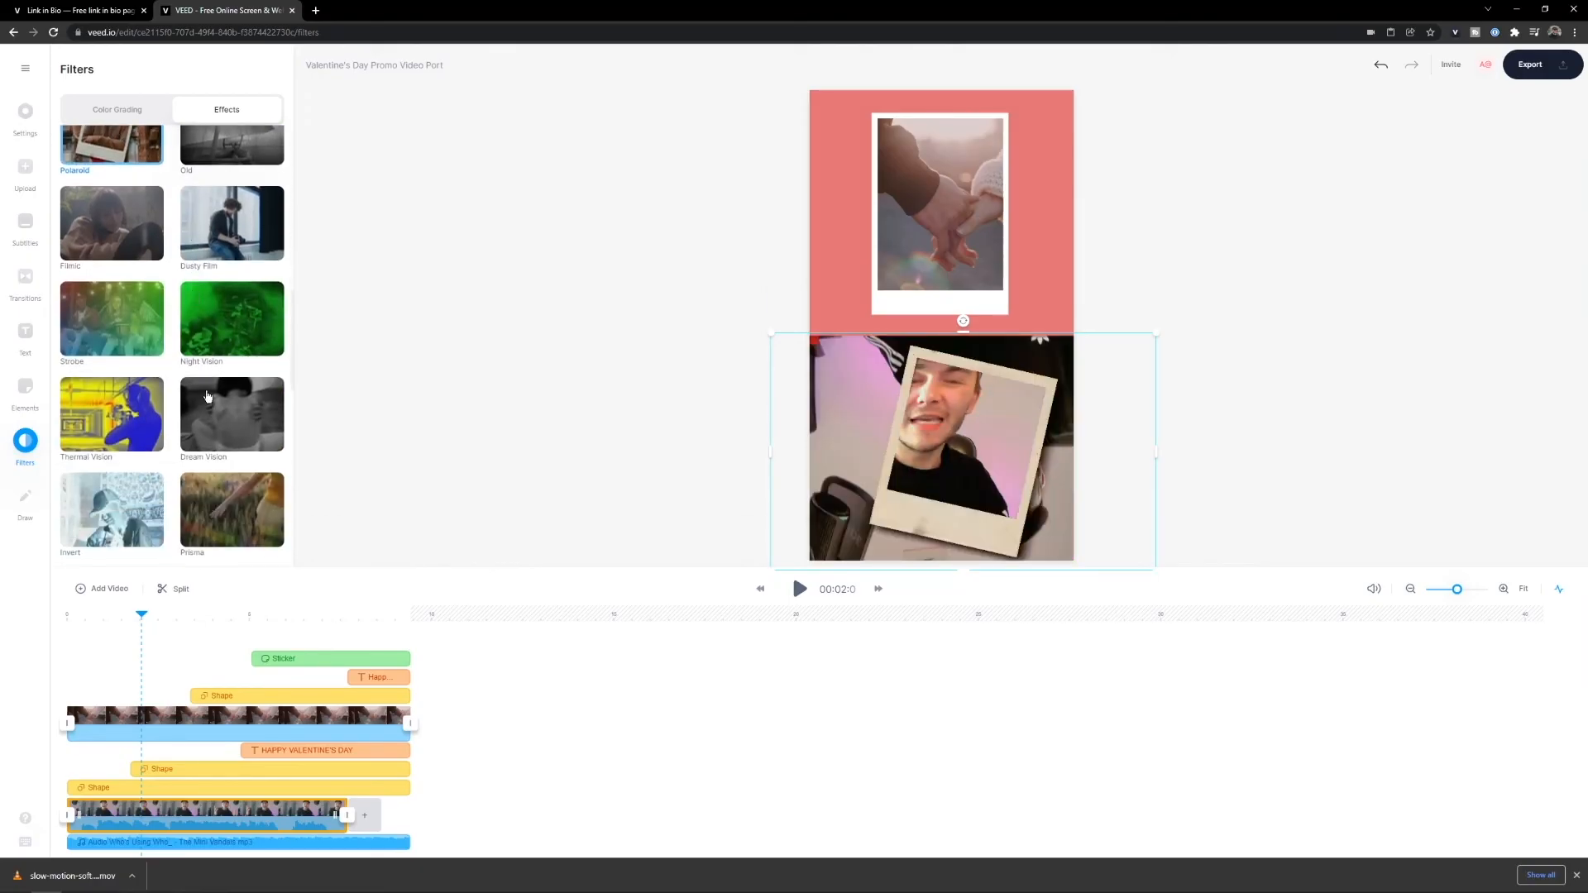
click(207, 396)
Apply the Prisma effect to the webcam clip and preview the video from the start
click(234, 500)
scroll(233, 501, down, 2)
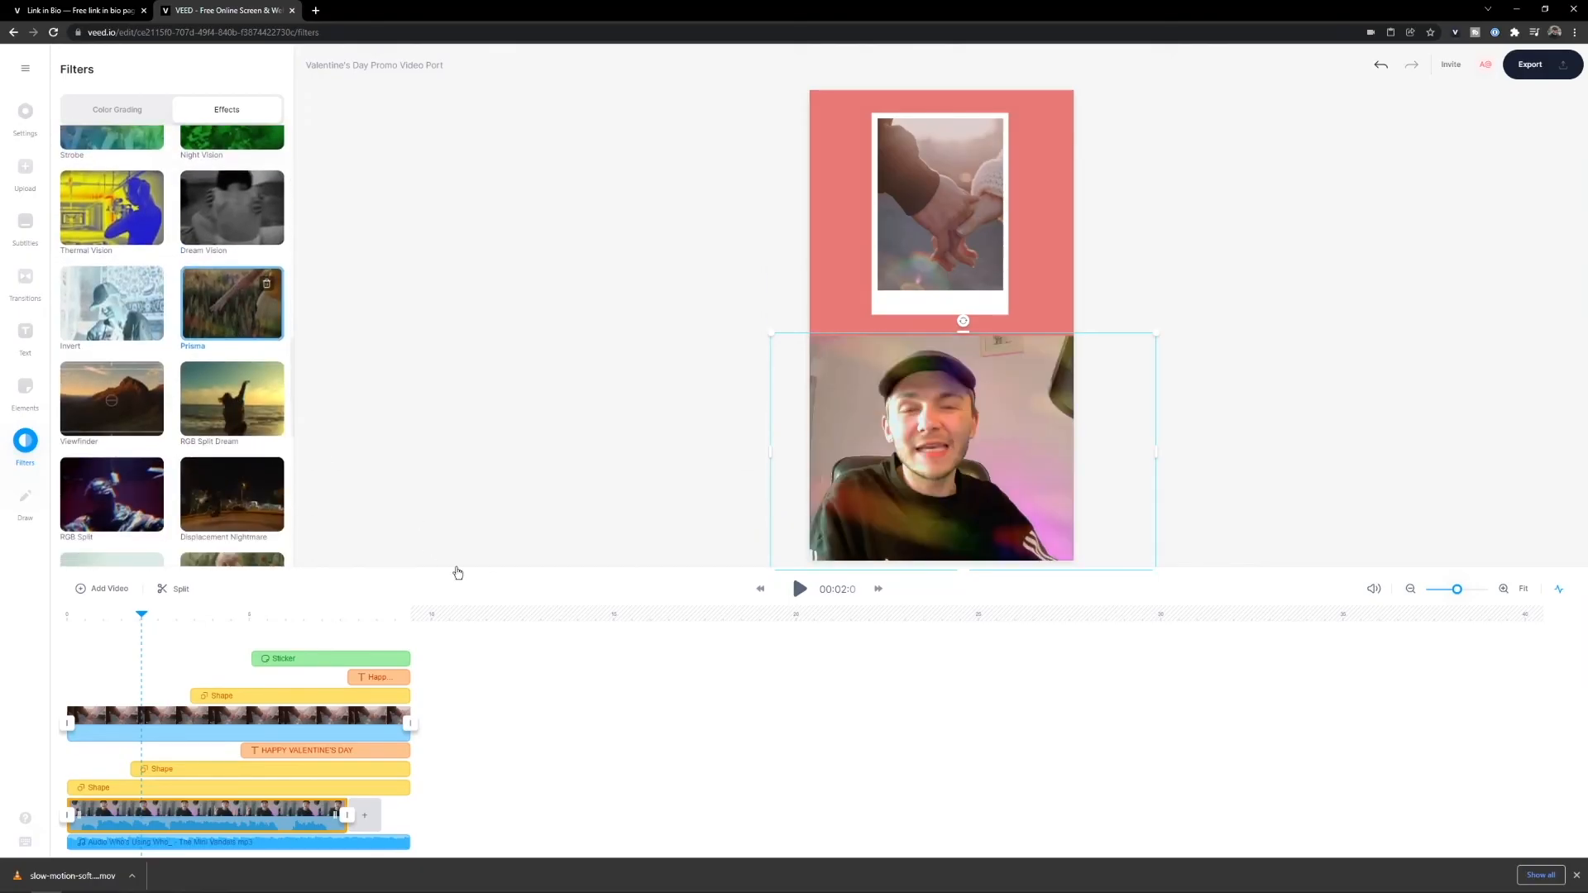
click(63, 613)
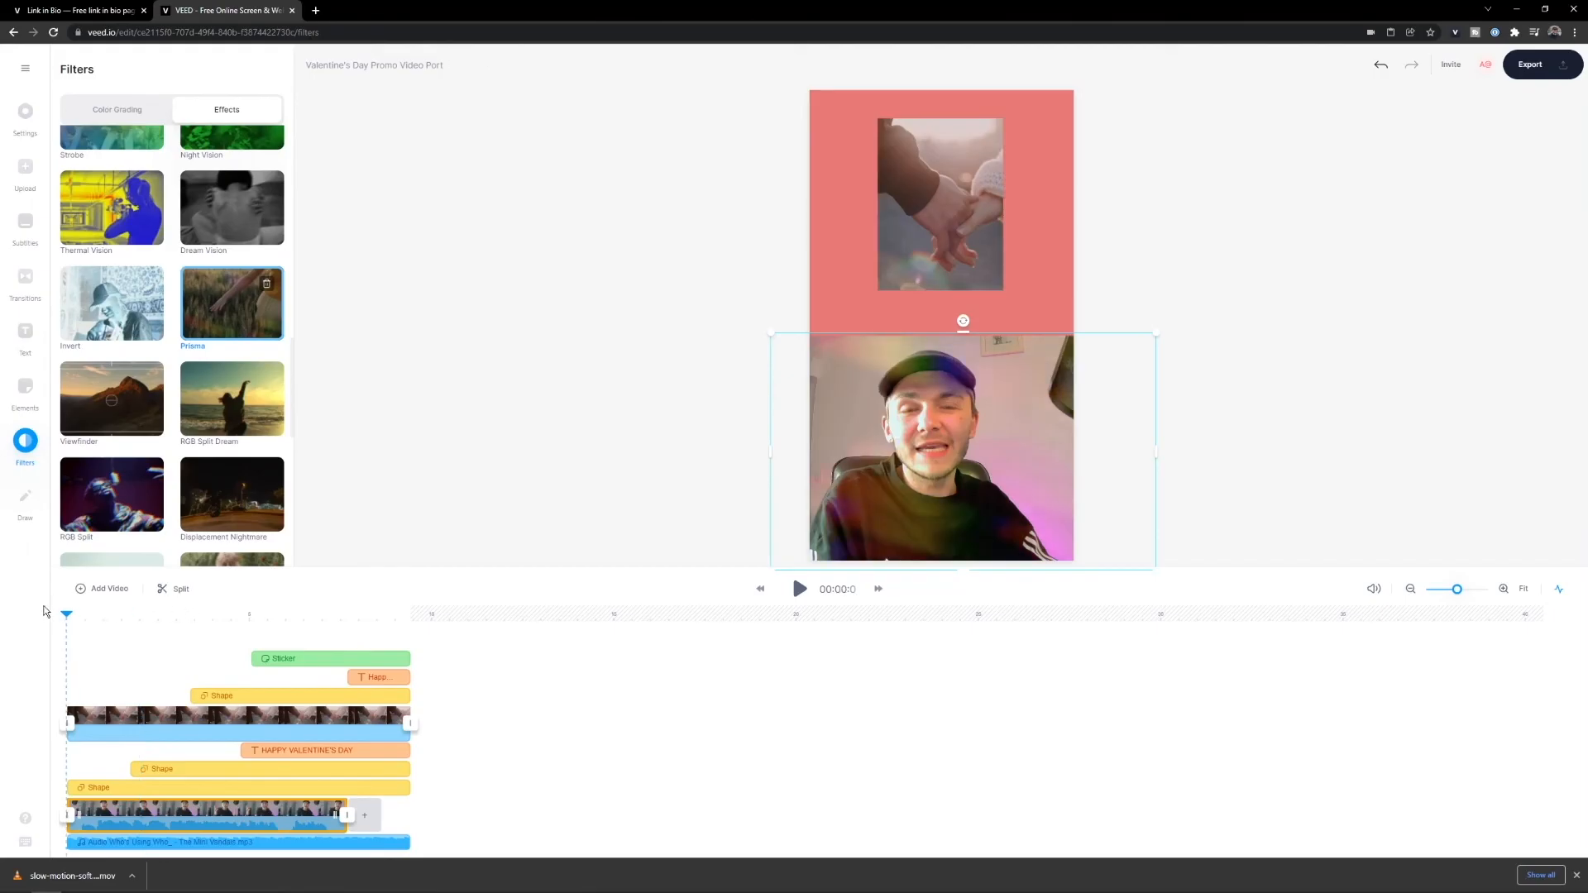
click(795, 591)
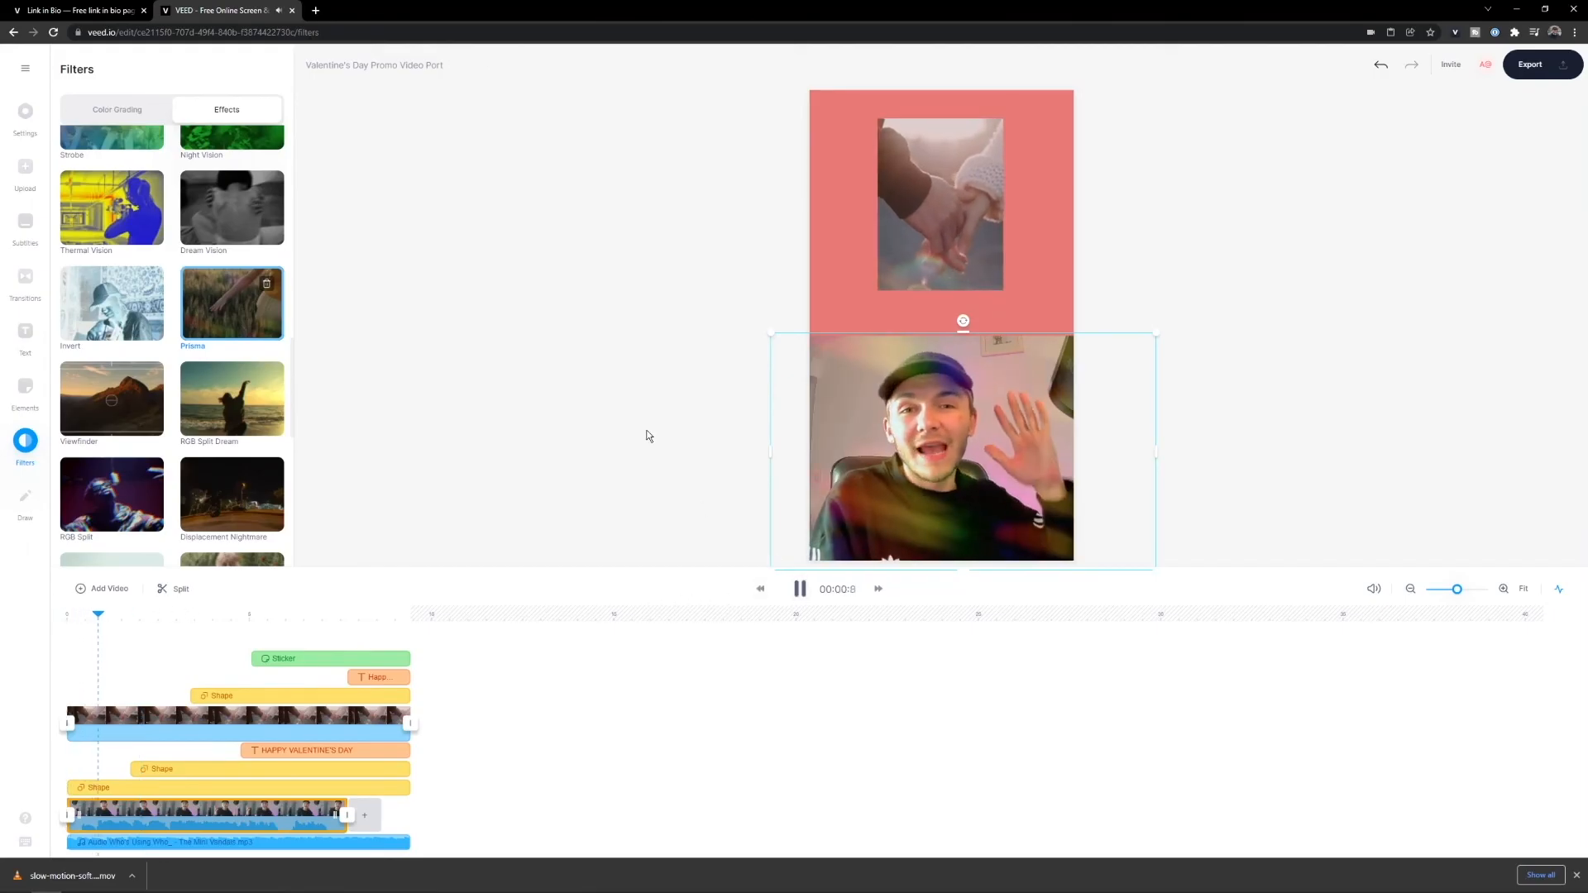
click(800, 588)
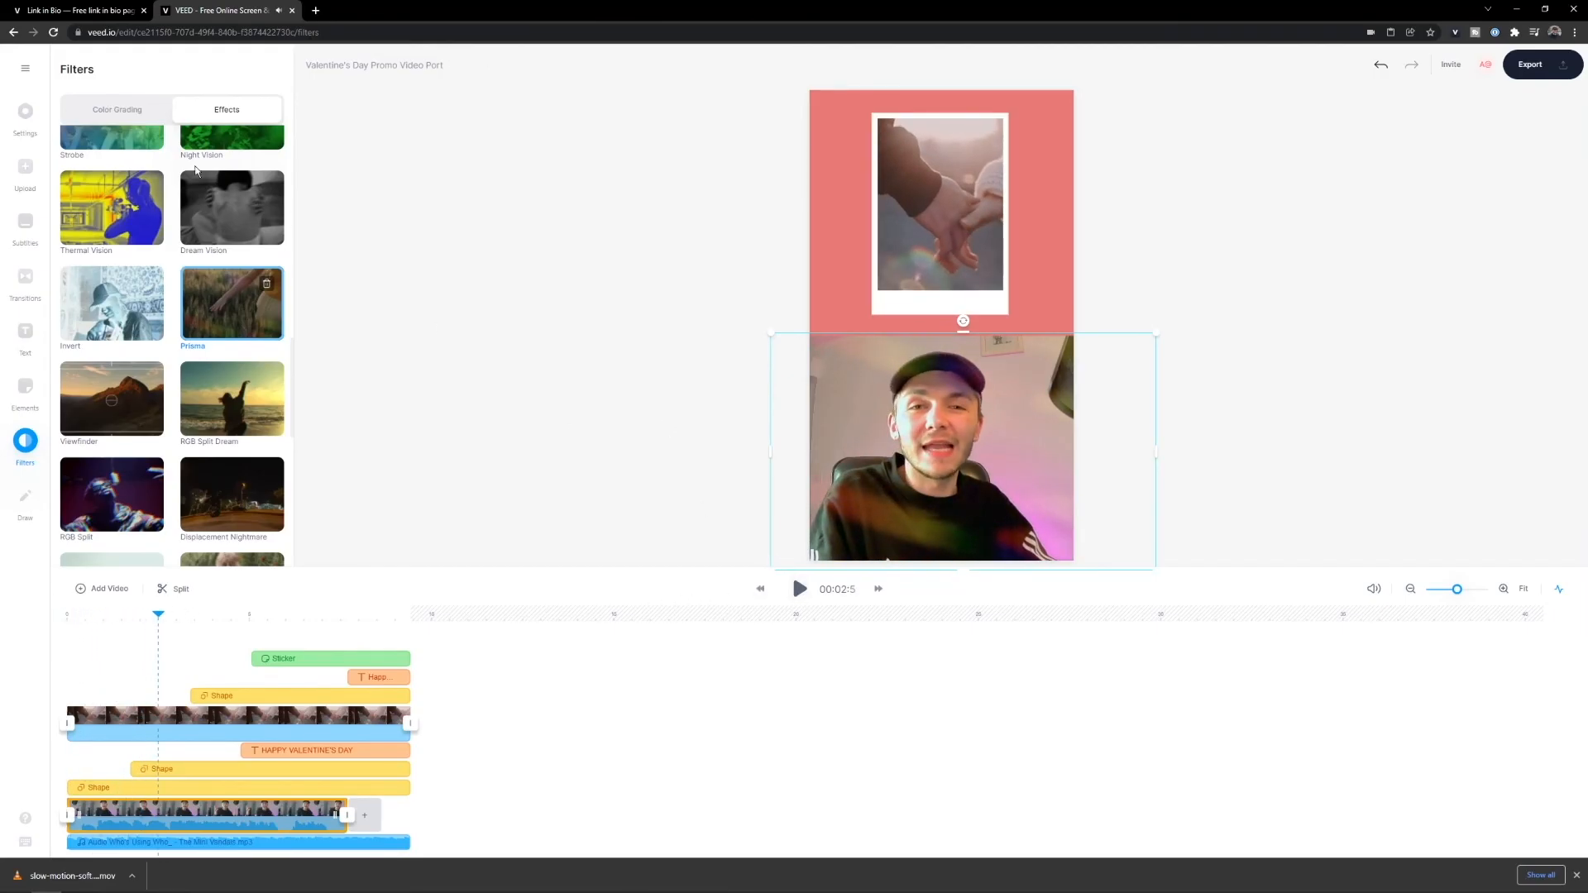
Reduce the strength of the webcam clip's Exin color grading filter to 29%
click(117, 109)
scroll(218, 135, up, 10)
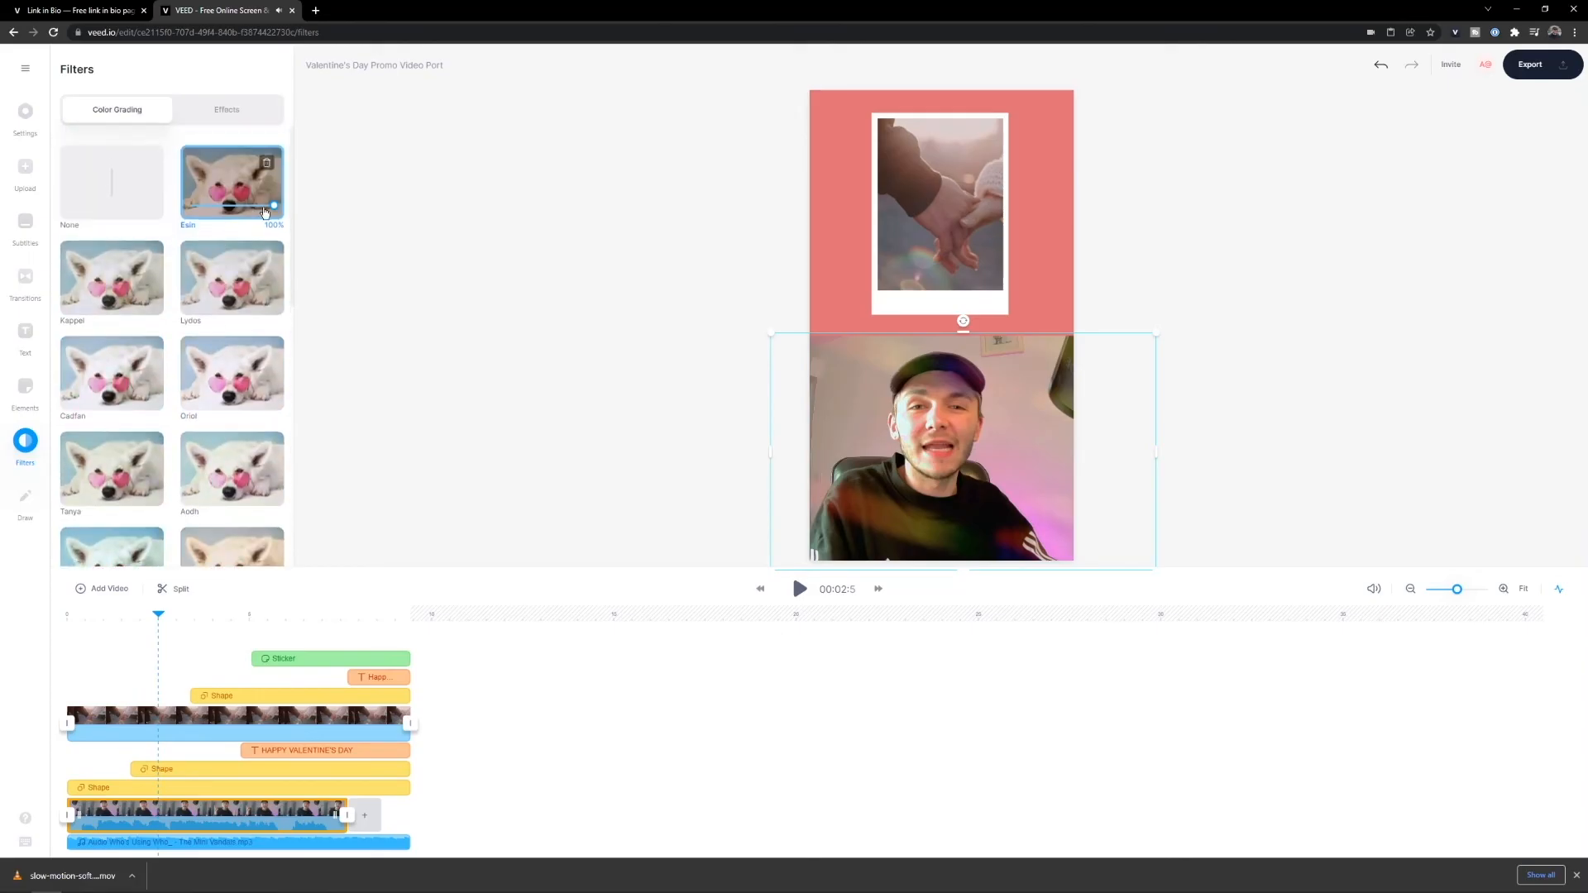
drag(245, 212, 216, 209)
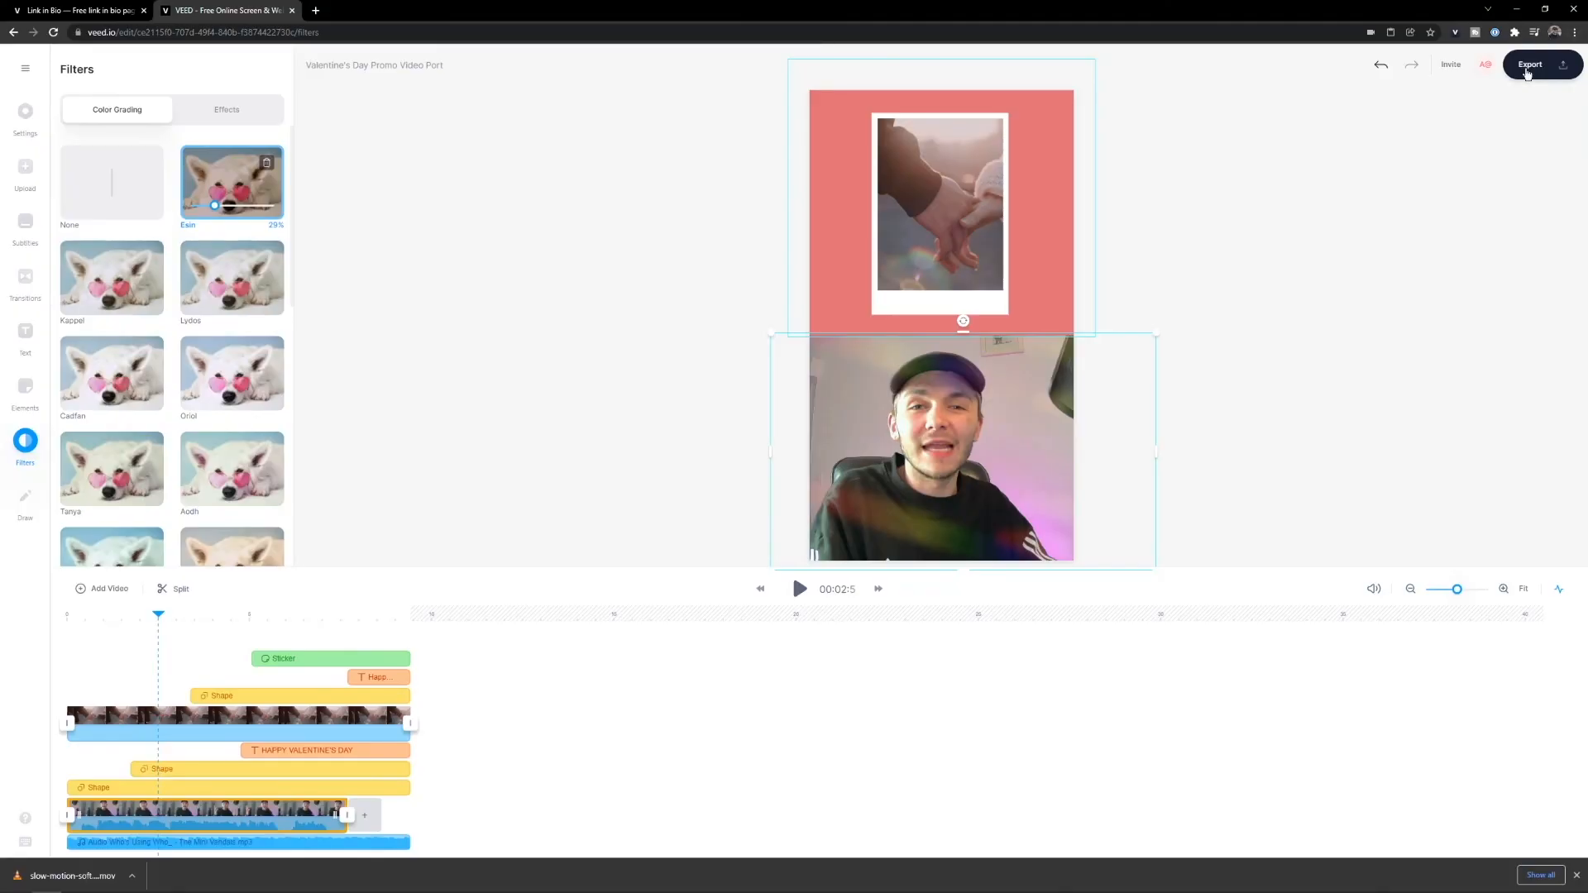
Export the video with the HD preset and play the exported result
click(1527, 73)
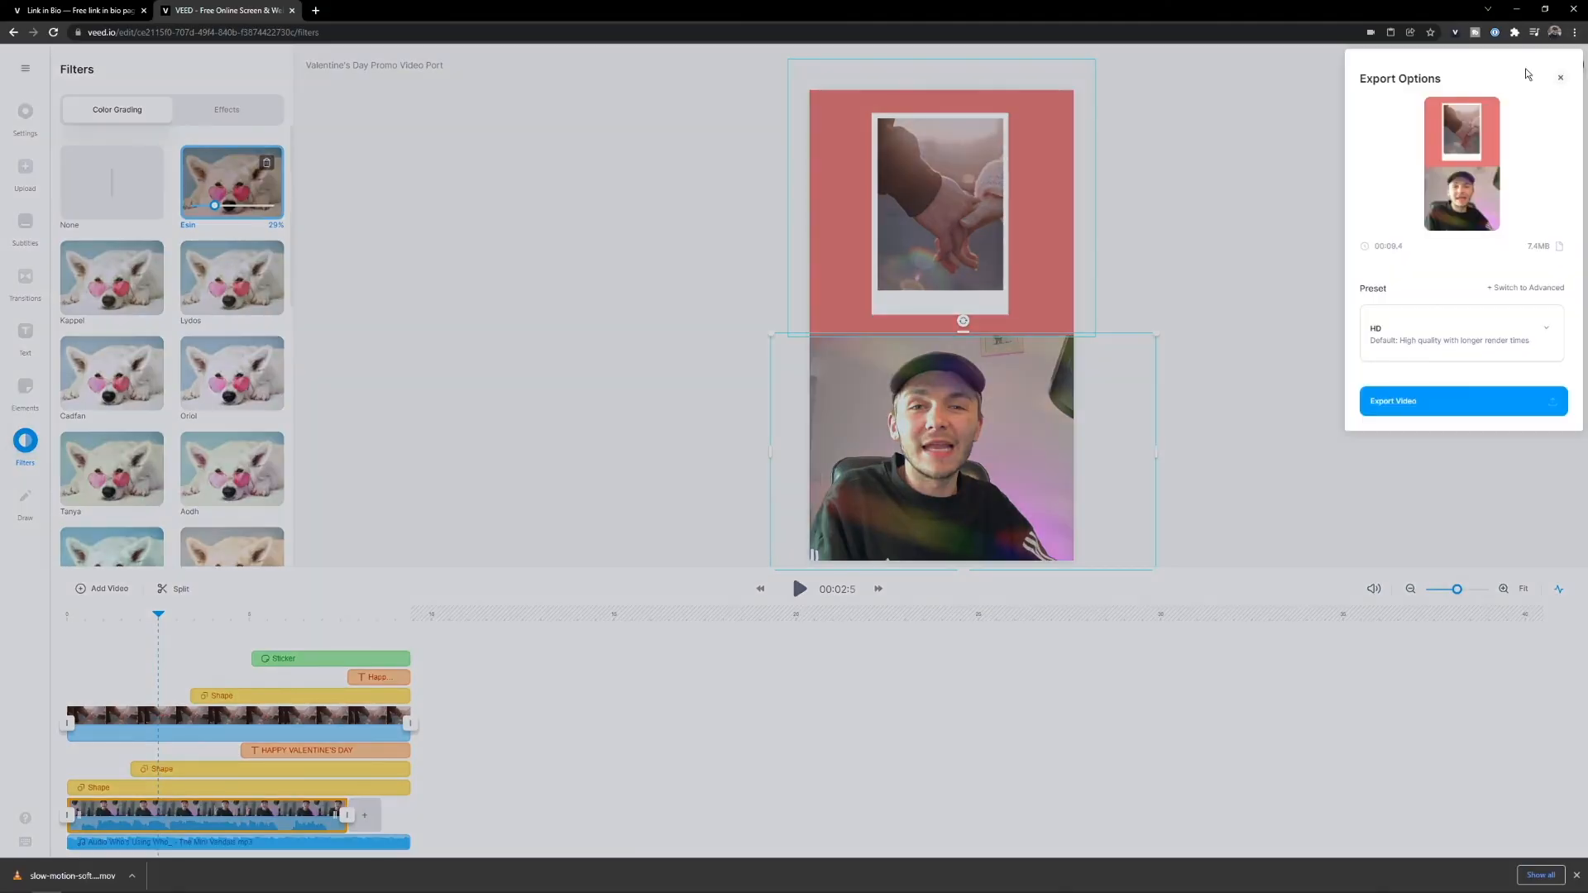
click(1437, 402)
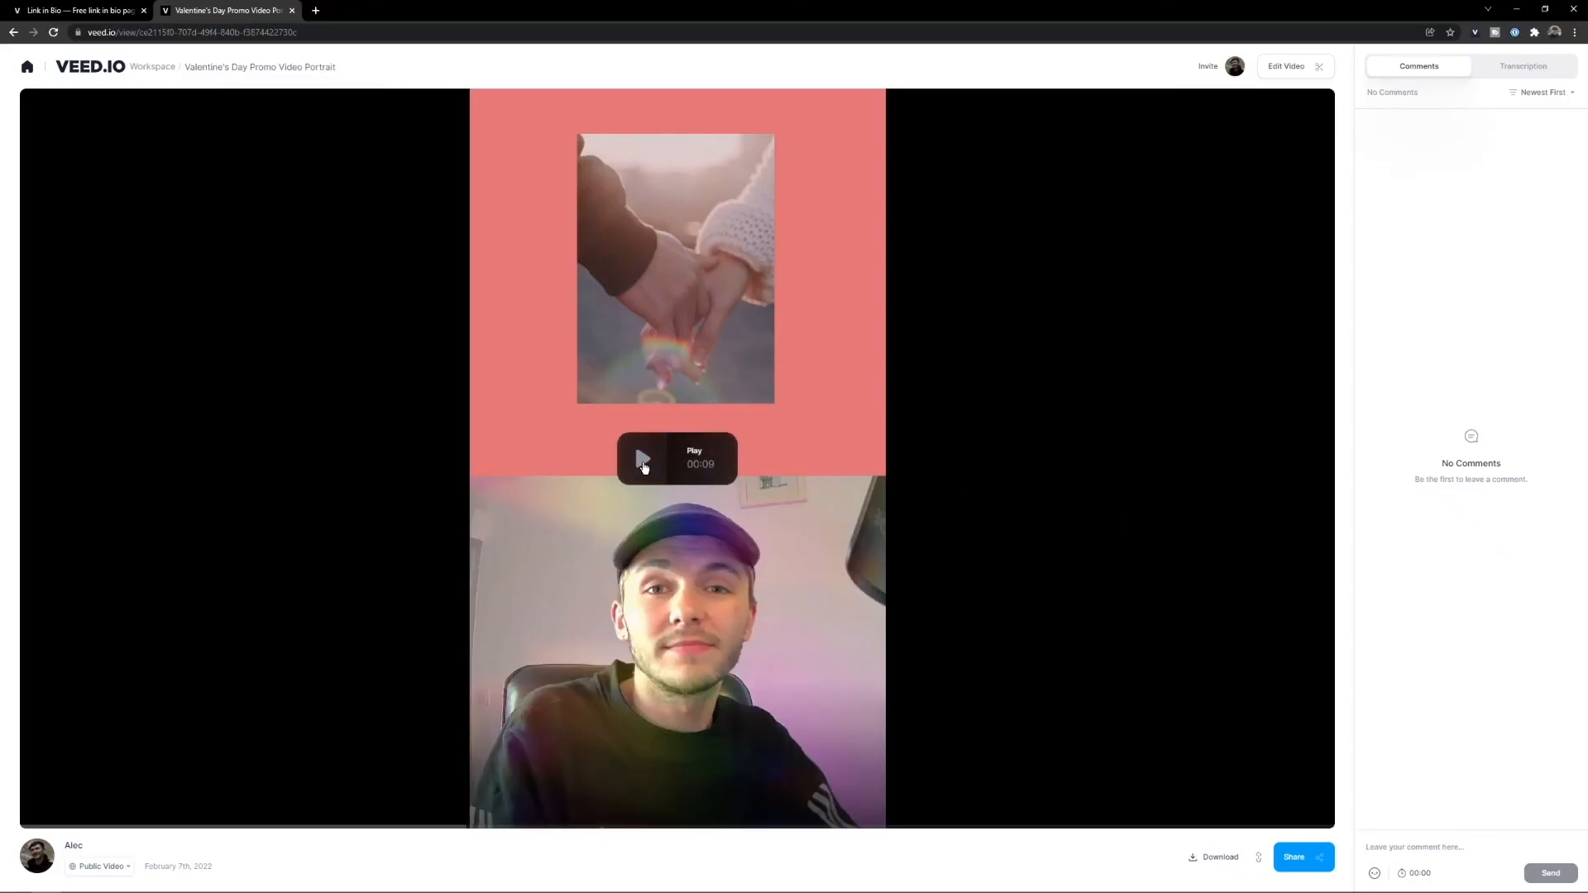
click(644, 467)
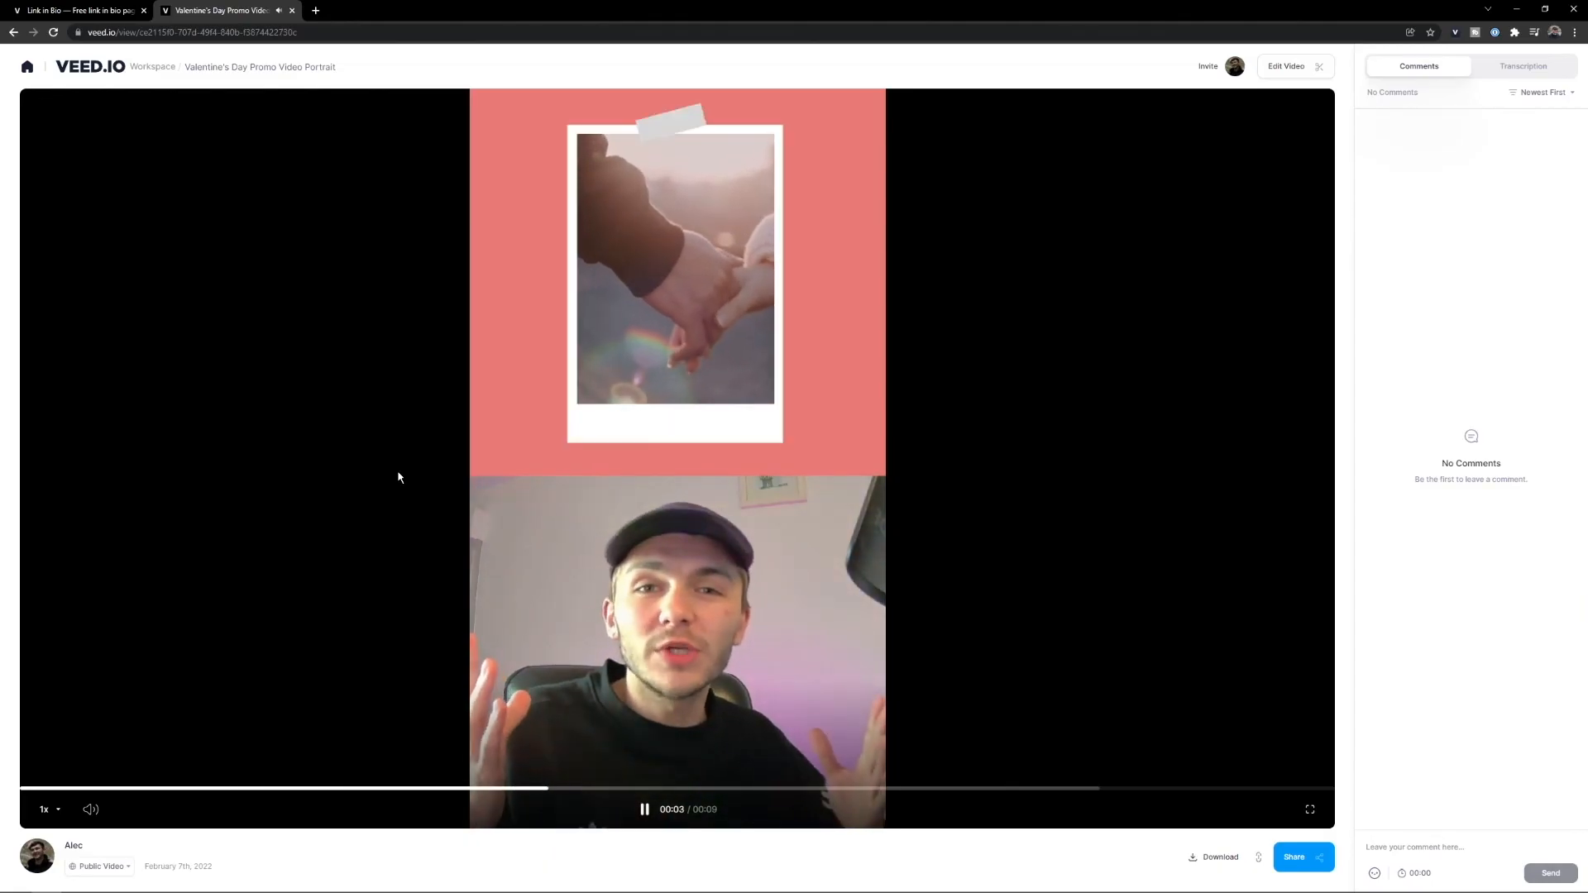
Pause the exported video at 00:06 and start a comment at that moment
click(1296, 863)
click(748, 470)
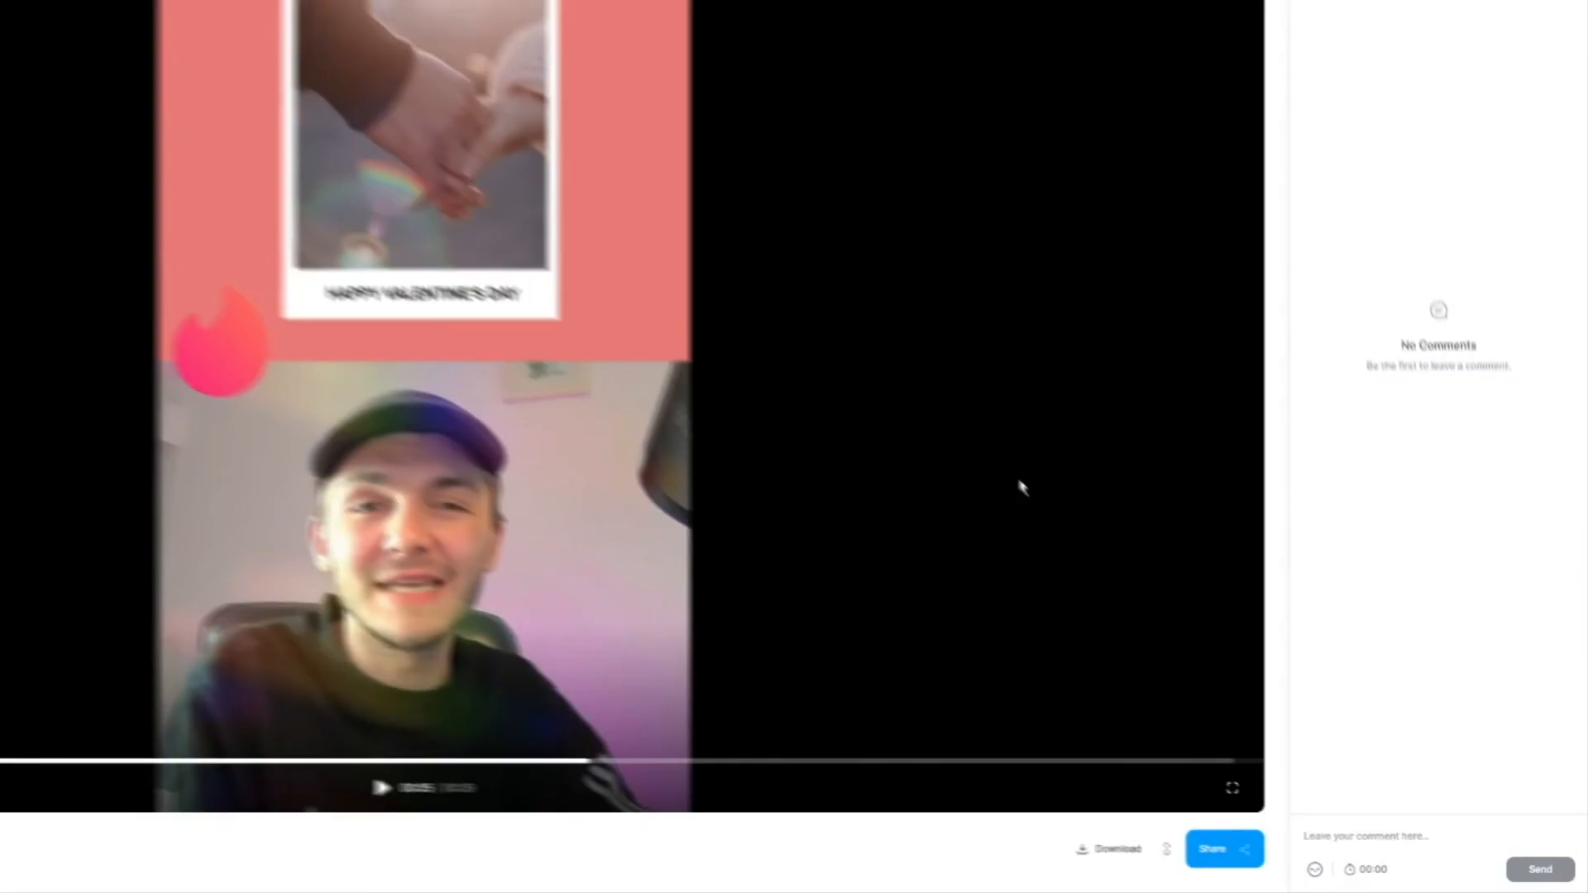
click(1362, 836)
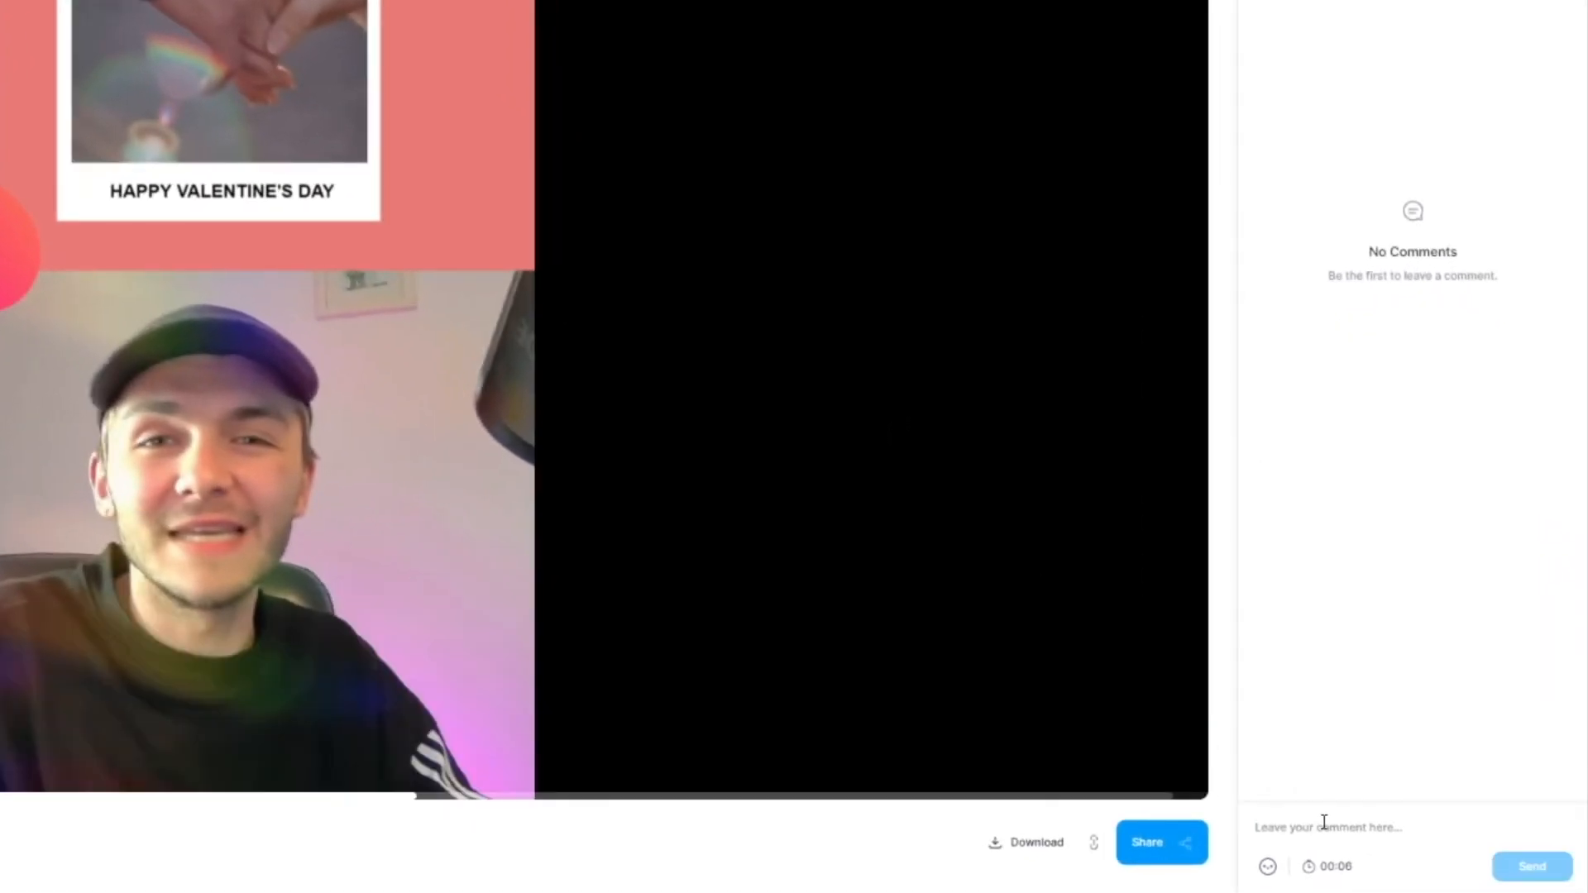